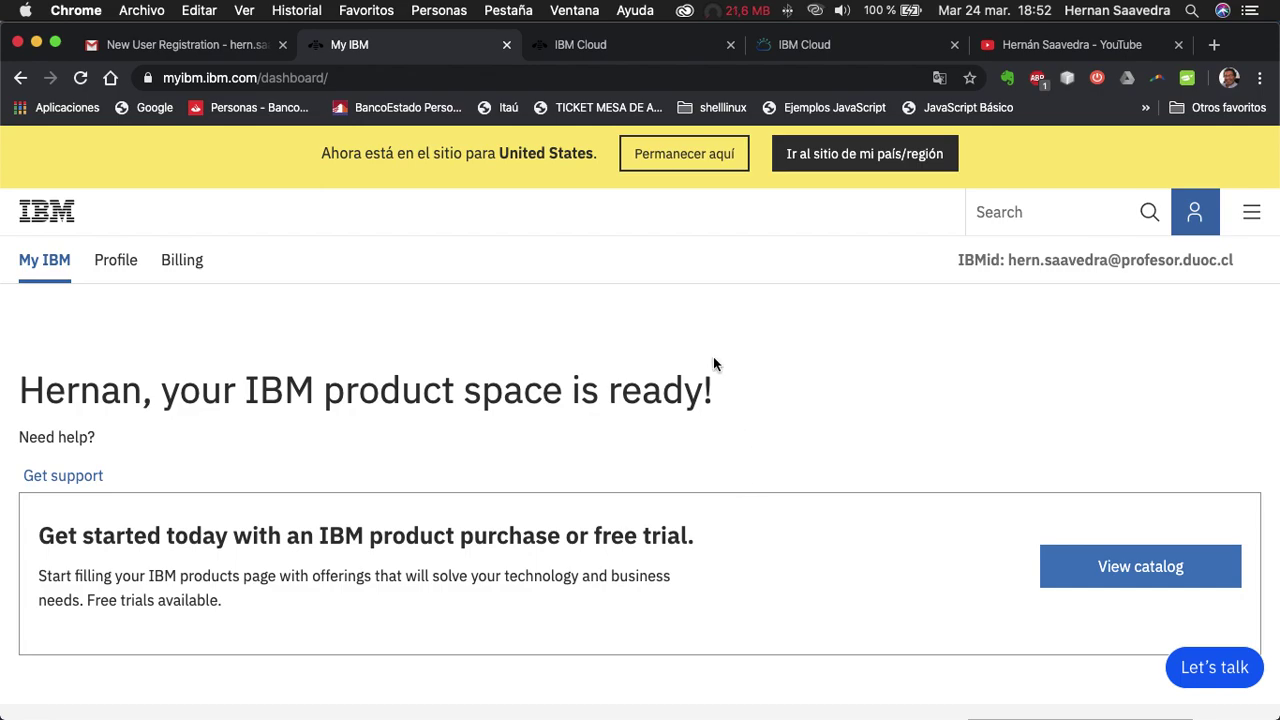
Return to the IBM Cloud Academic Initiative page and choose 'Already registered? Log in'.
left_click(646, 46)
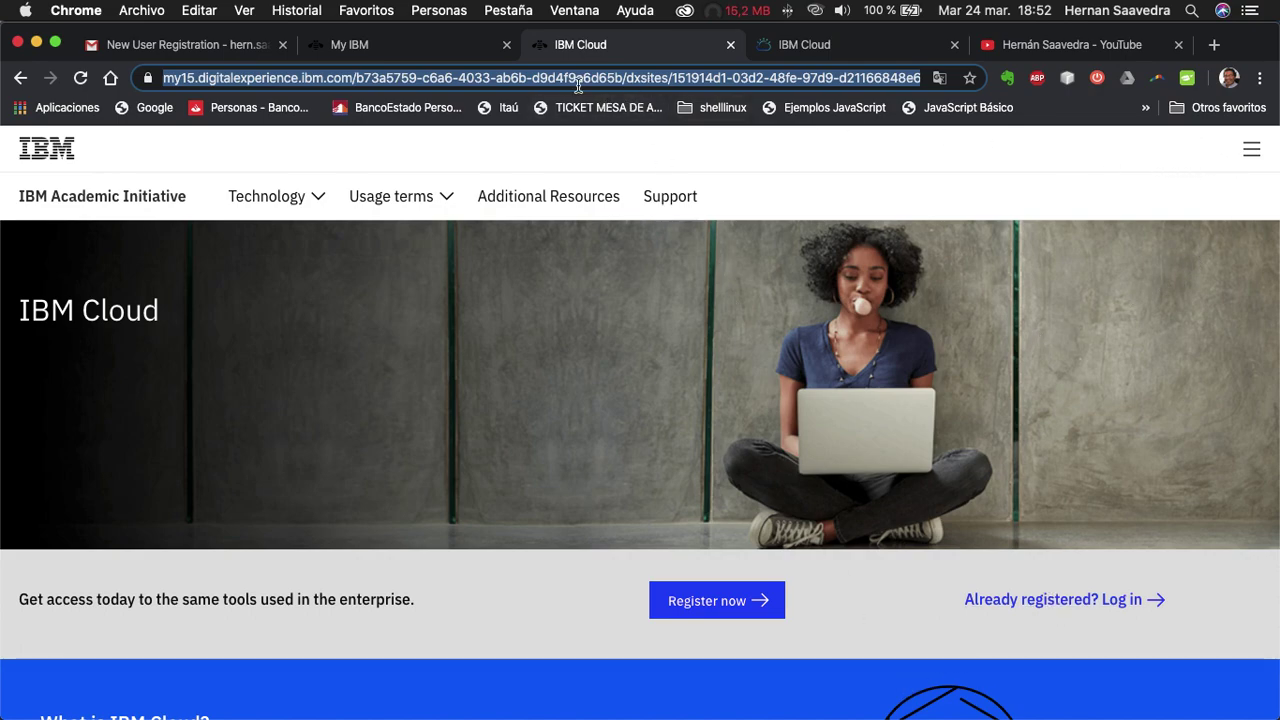
left_click(345, 44)
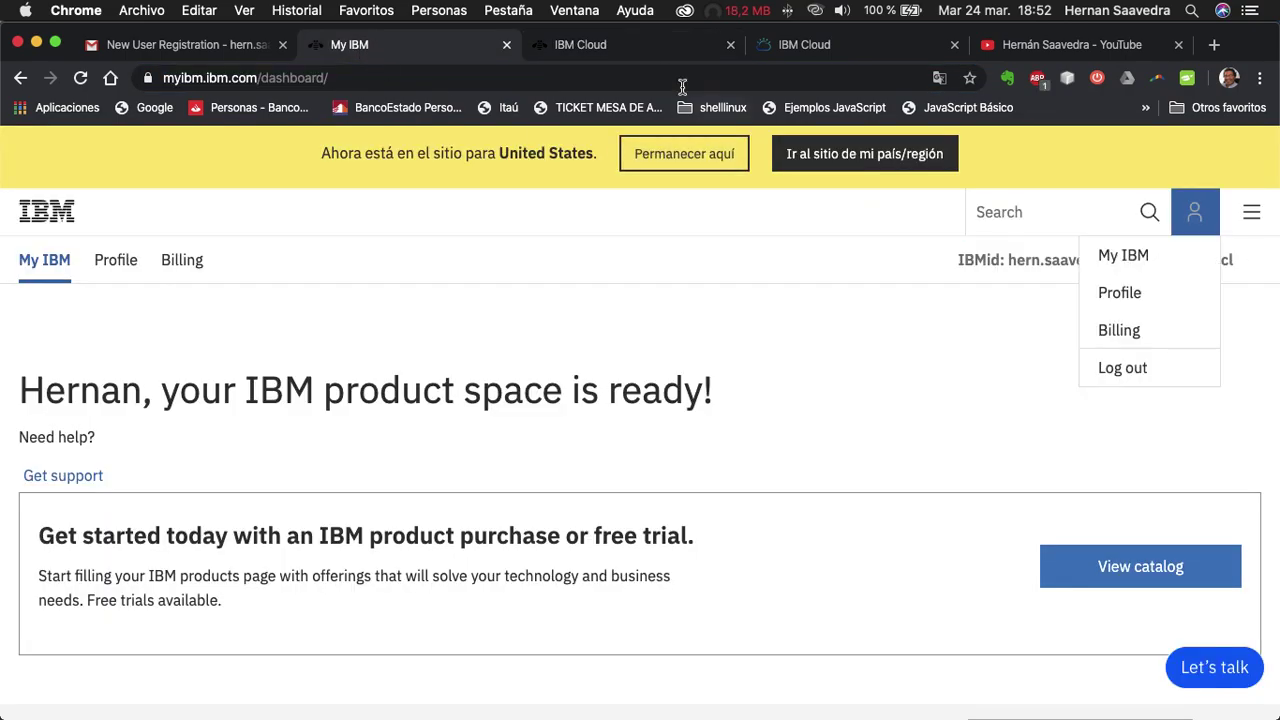
left_click(640, 44)
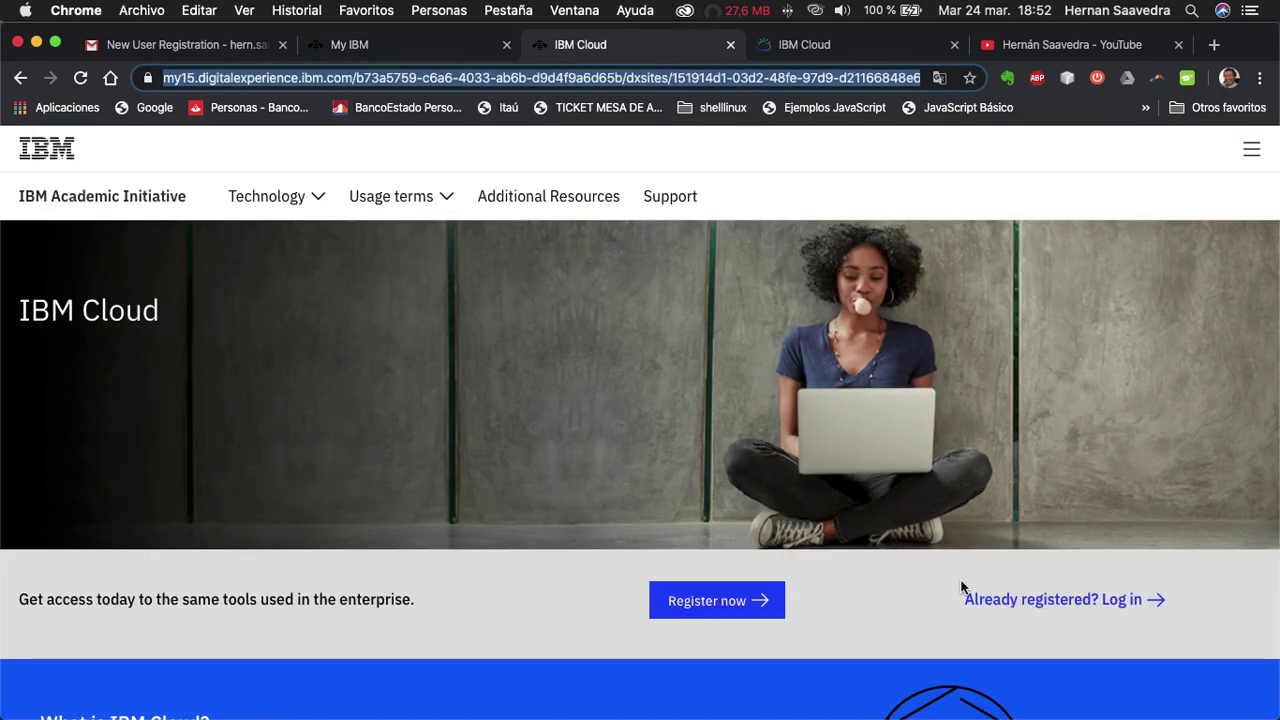
left_click(1120, 602)
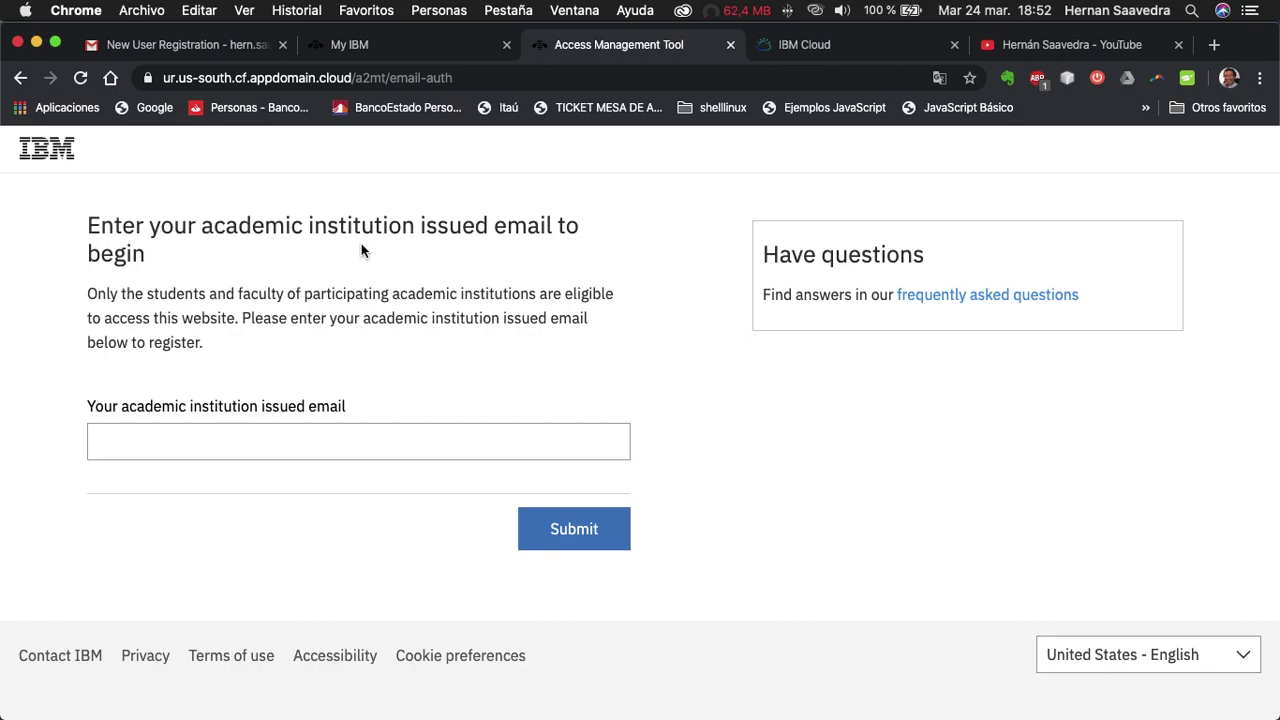
Enter the institutional faculty e-mail address and submit it.
left_click(331, 446)
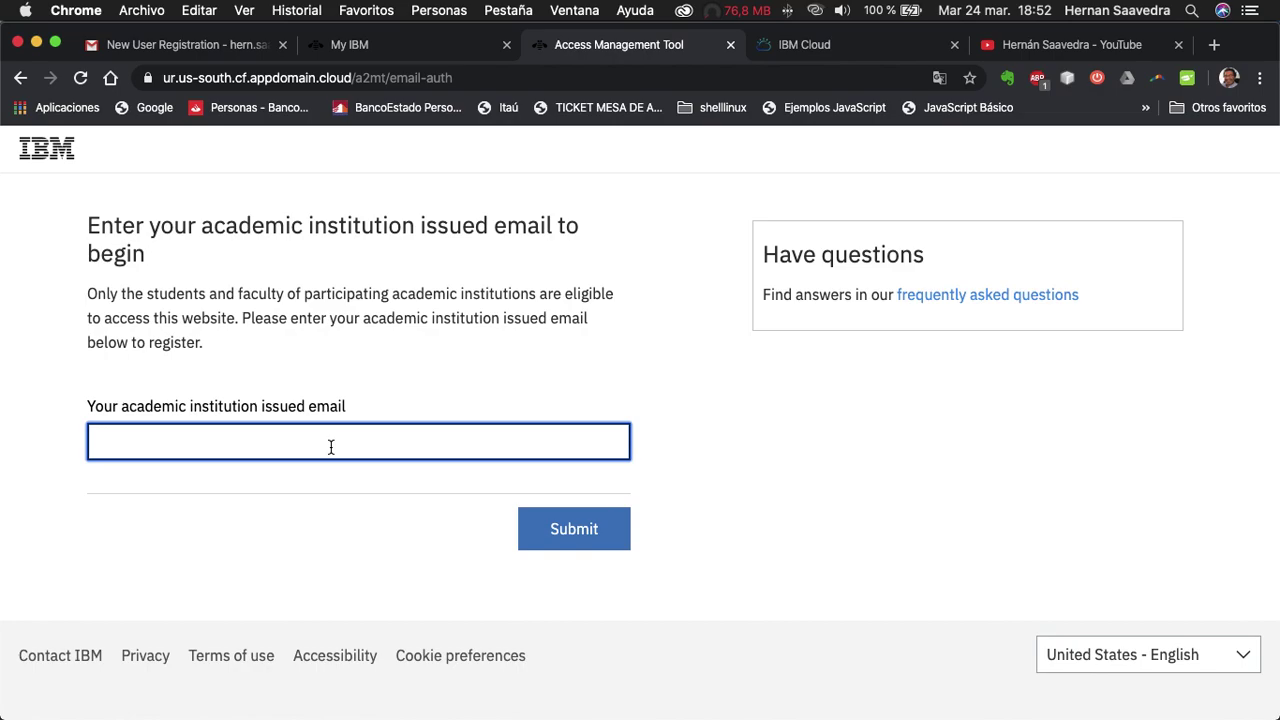
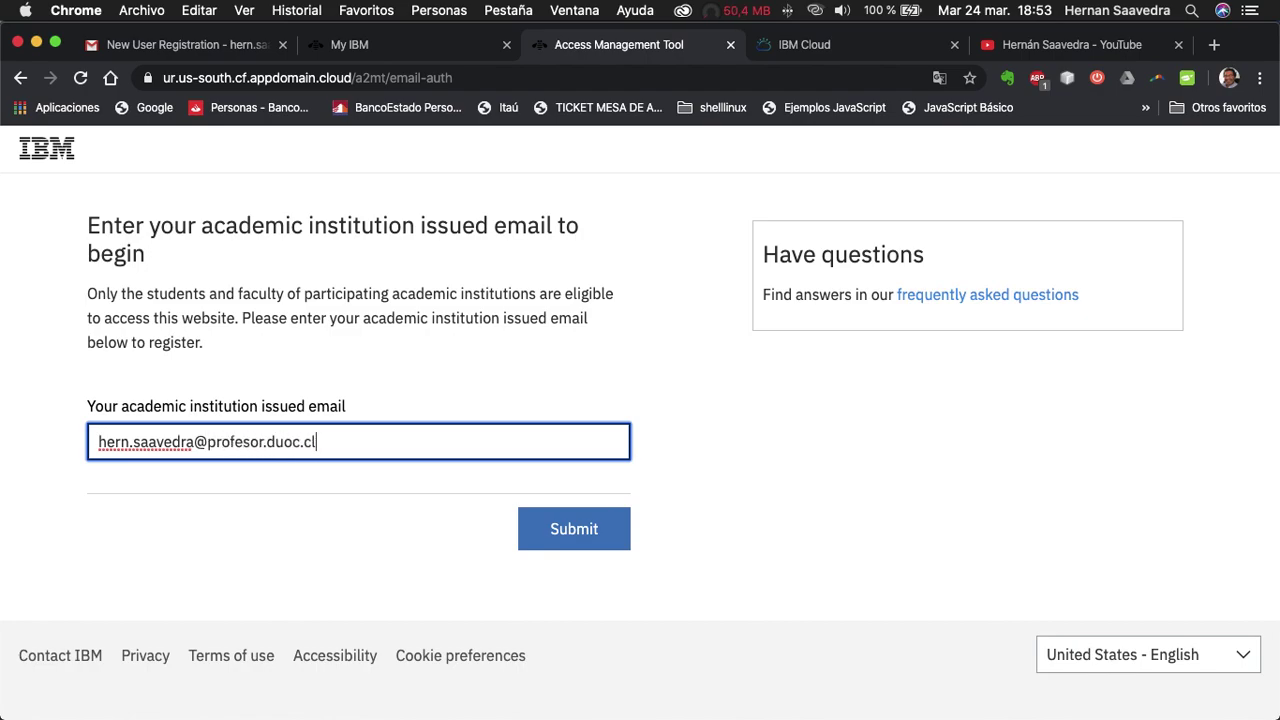
left_click(569, 543)
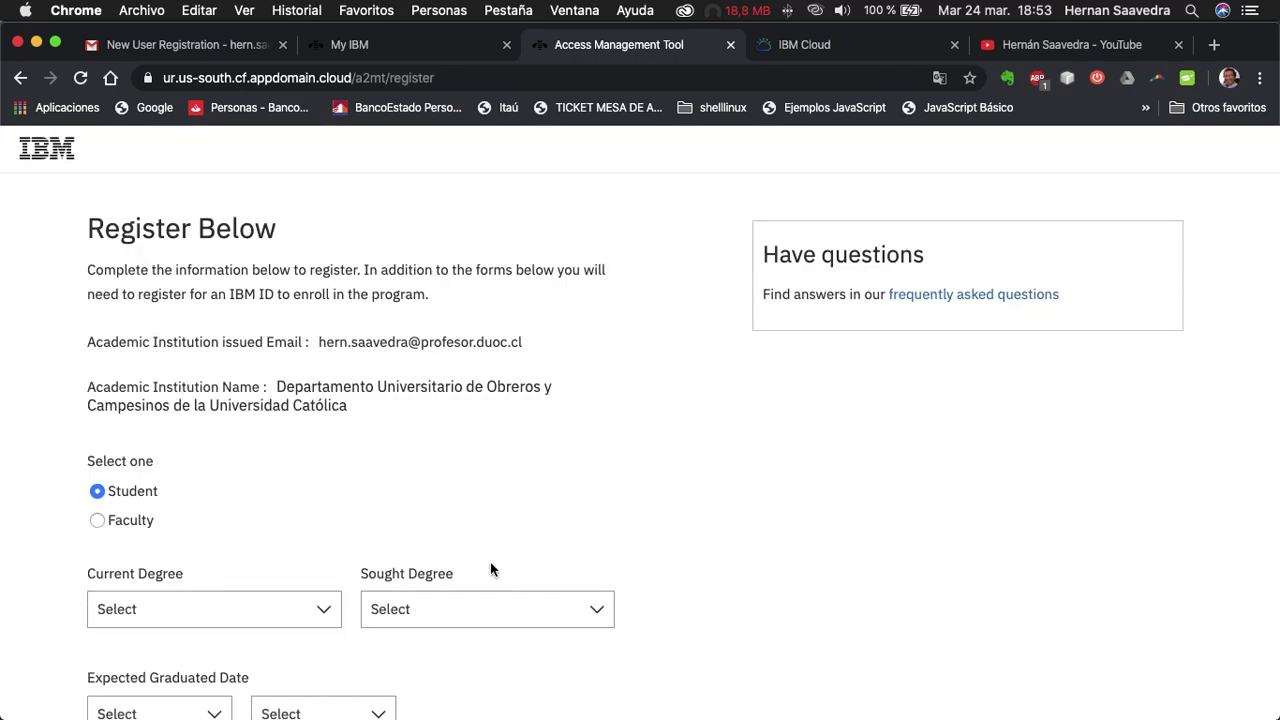
Scroll through the registration form, try the Faculty role, then switch back to Student.
scroll(766, 536, "down", 2)
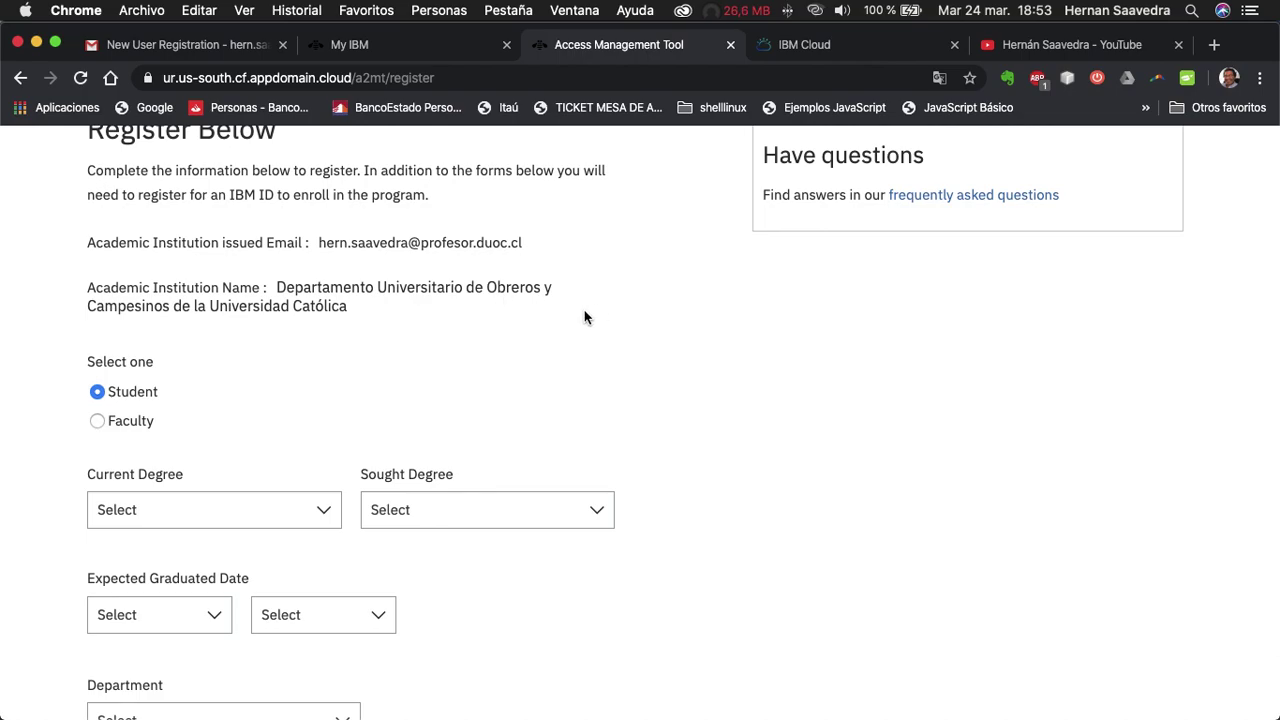
scroll(597, 371, "up", 1)
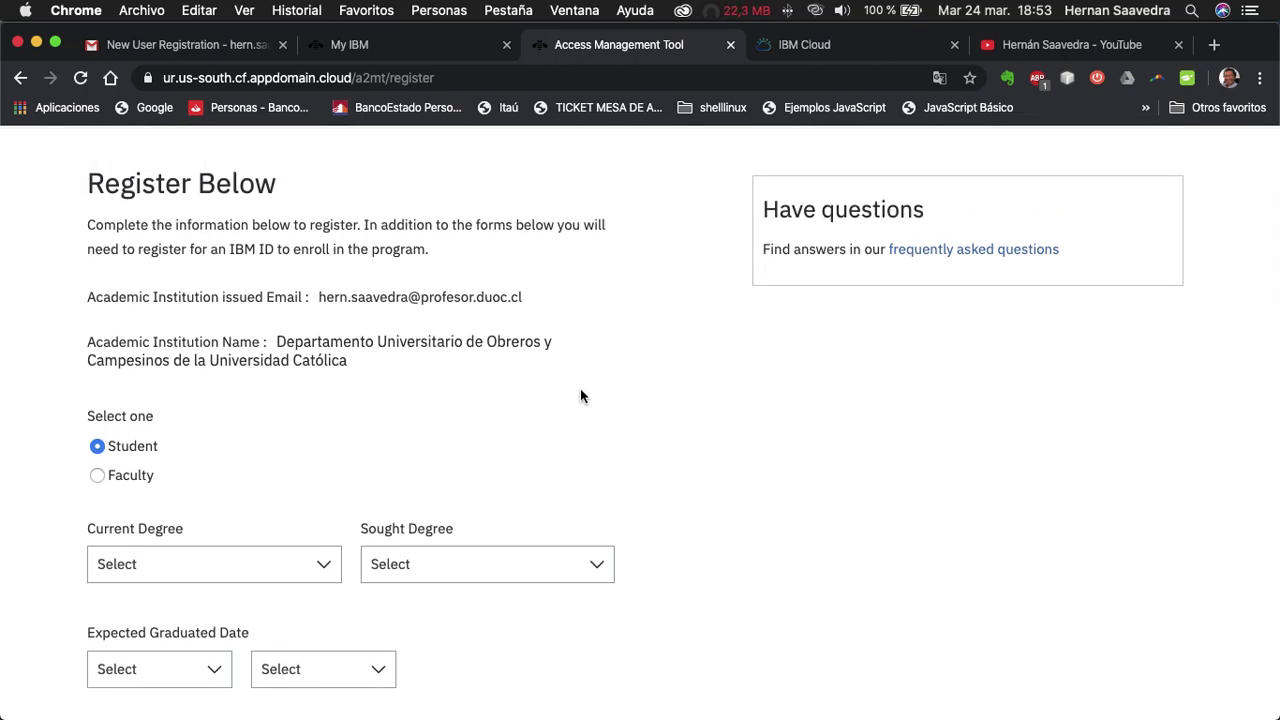
scroll(391, 475, "down", 1)
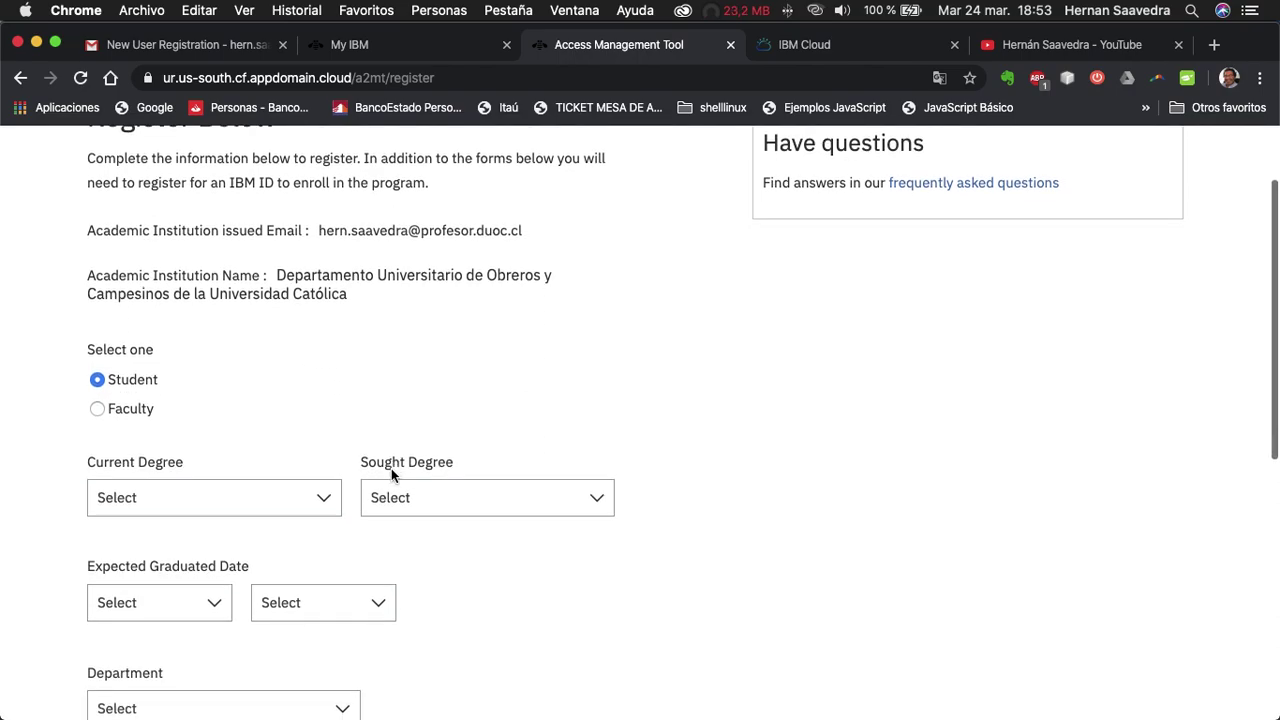
scroll(694, 446, "down", 1)
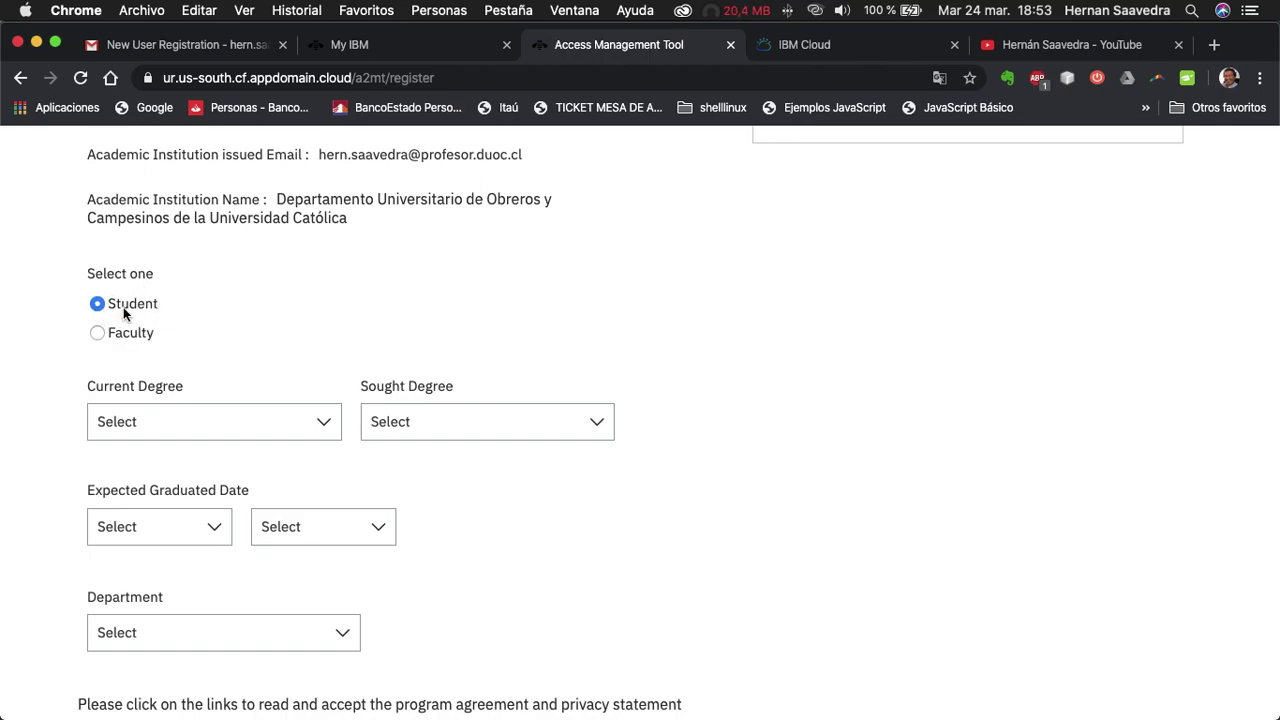
left_click(136, 336)
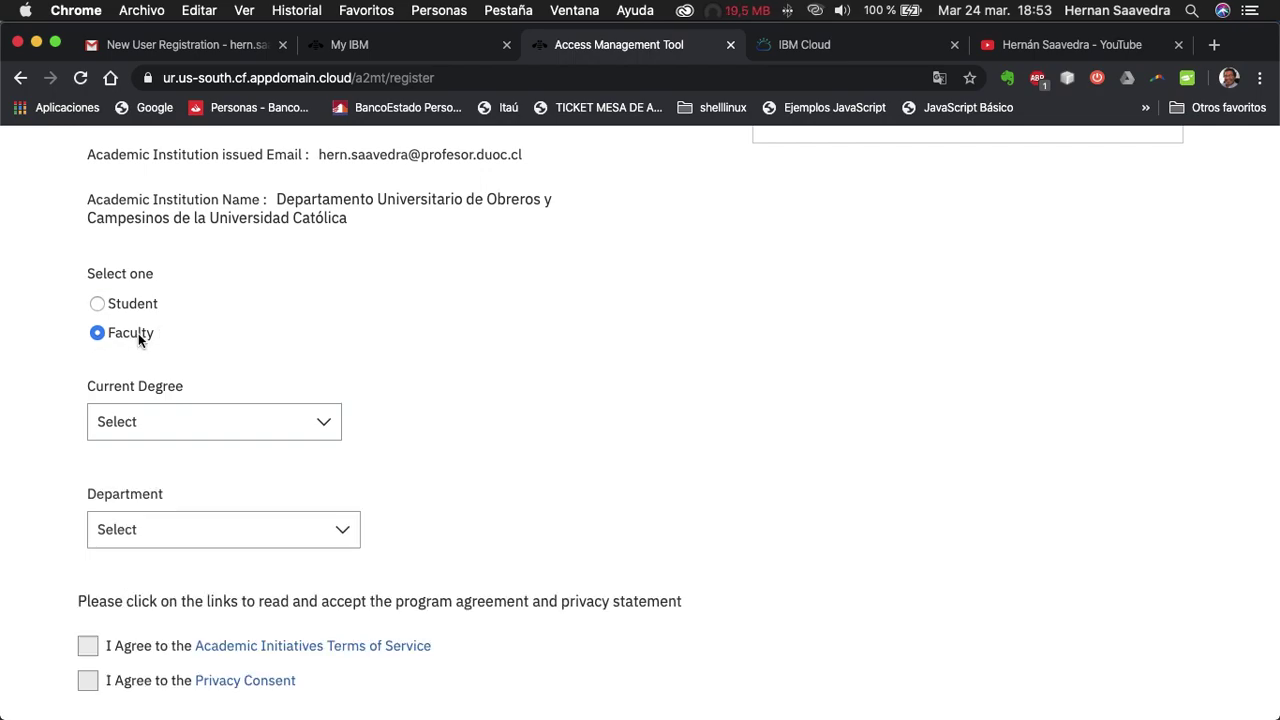
scroll(472, 463, "down", 1)
scroll(472, 463, "down", 1)
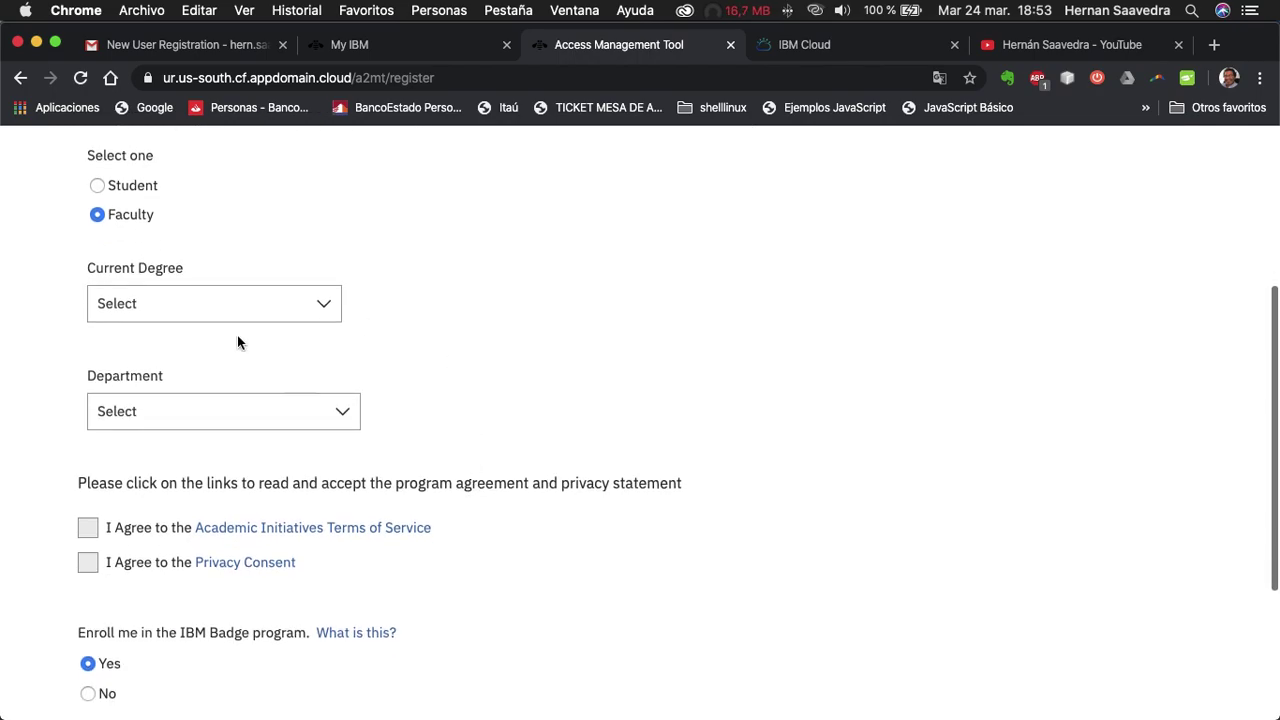
left_click(127, 186)
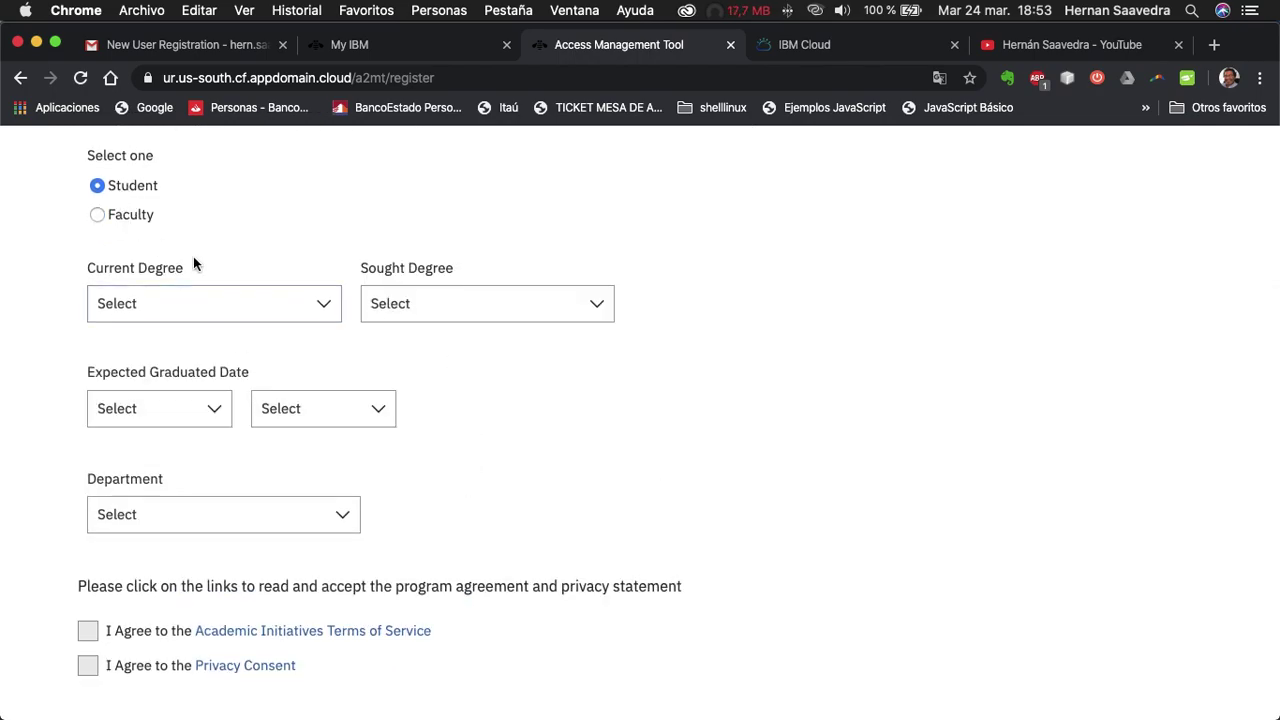
Review the Sought Degree, Current Degree, graduation year, month and Department lists without changing them.
left_click(410, 316)
left_click(410, 316)
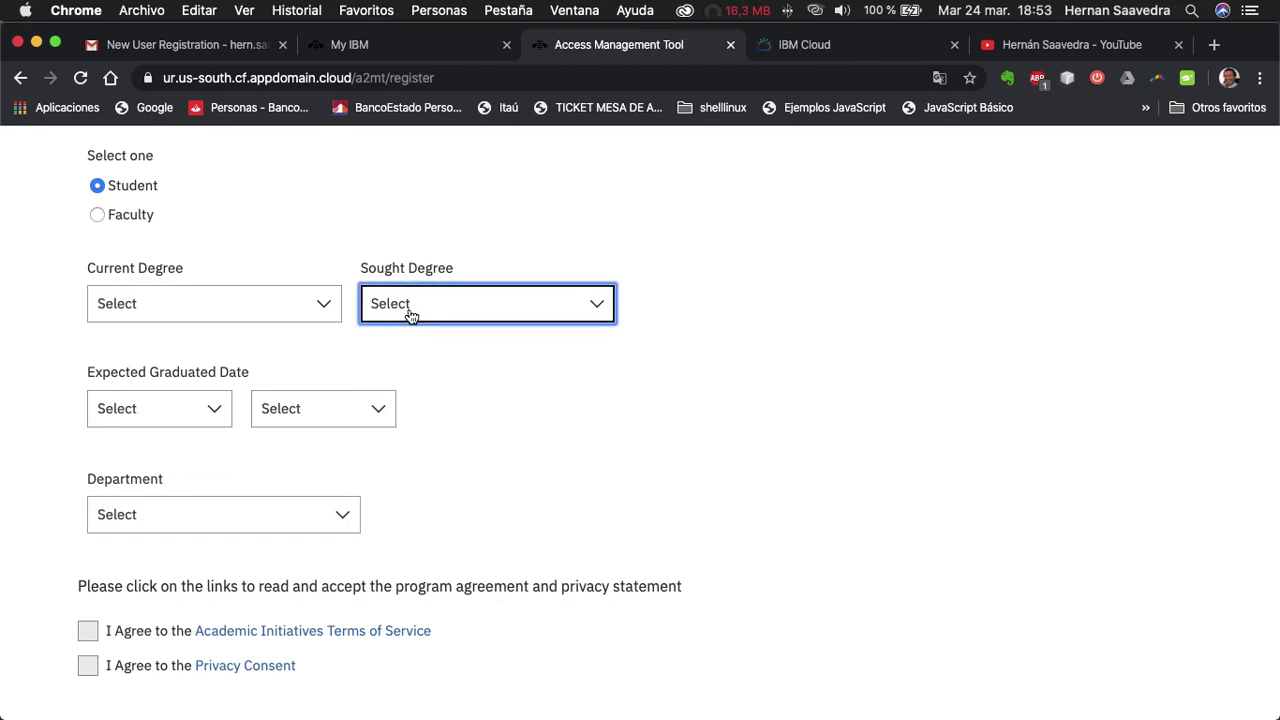
left_click(306, 303)
left_click(305, 303)
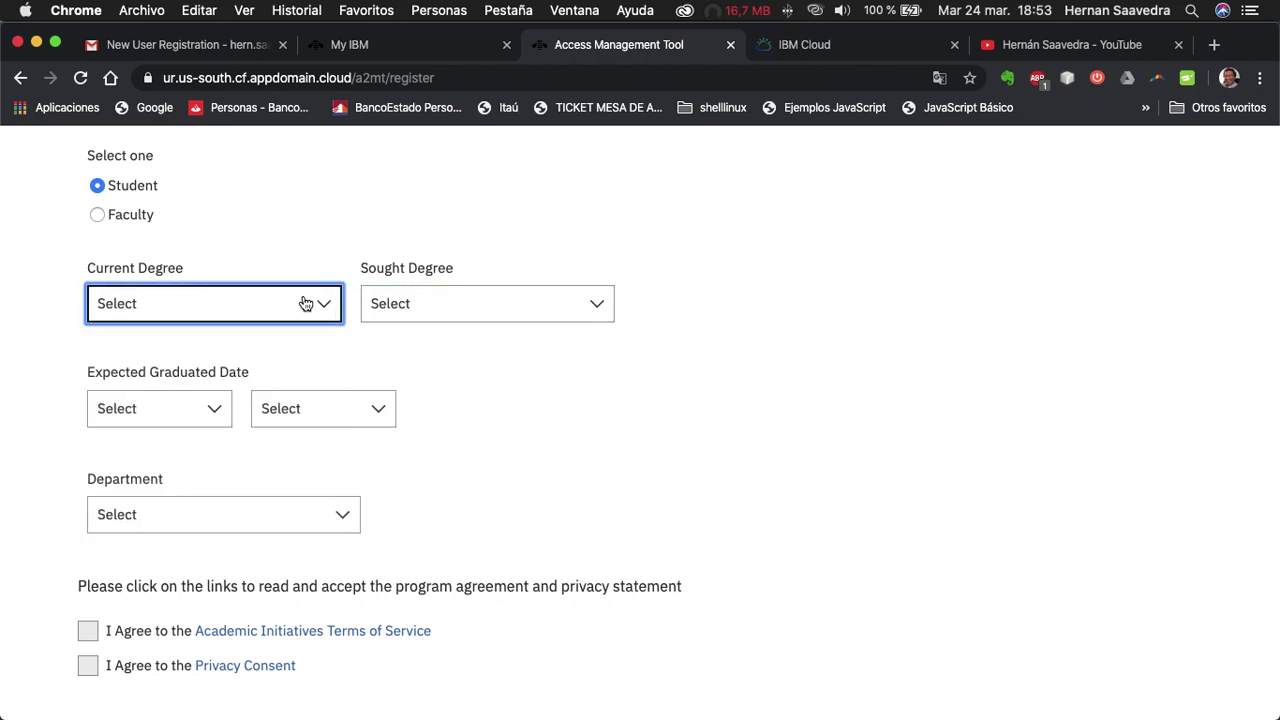
left_click(105, 416)
left_click(181, 405)
left_click(280, 410)
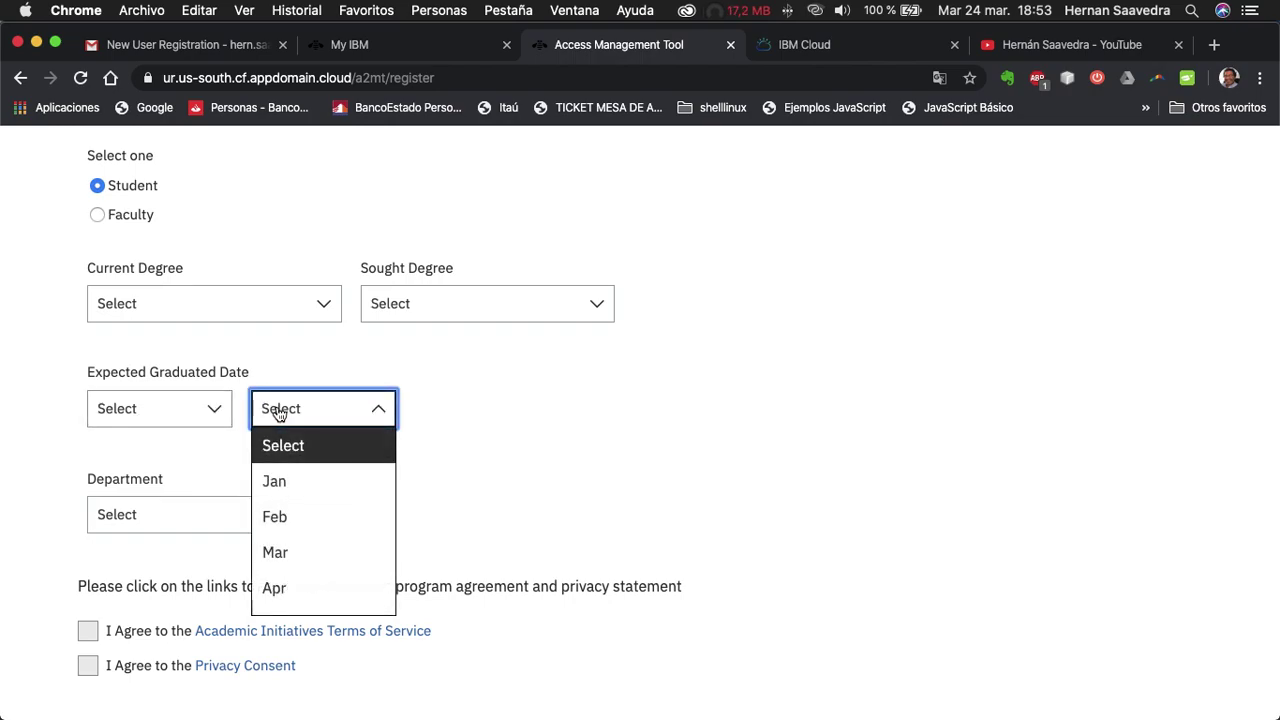
left_click(268, 409)
left_click(153, 510)
left_click(153, 515)
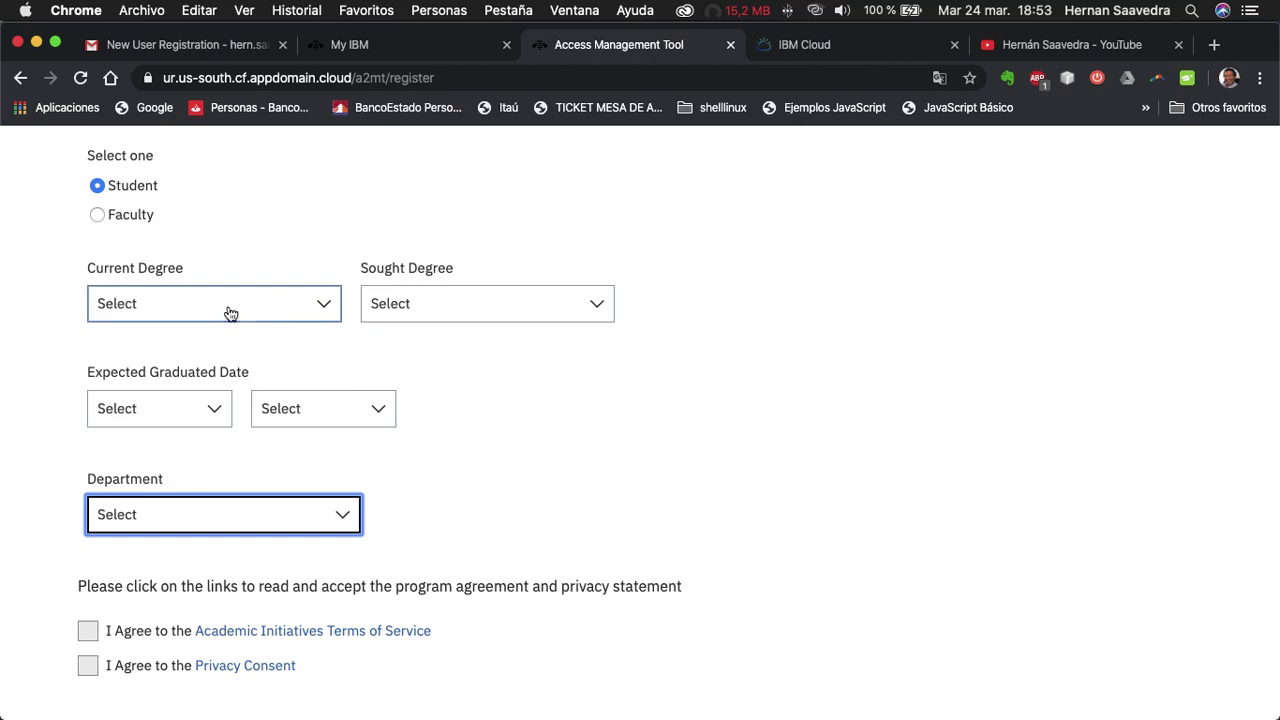
Set Current Degree to None.
left_click(297, 311)
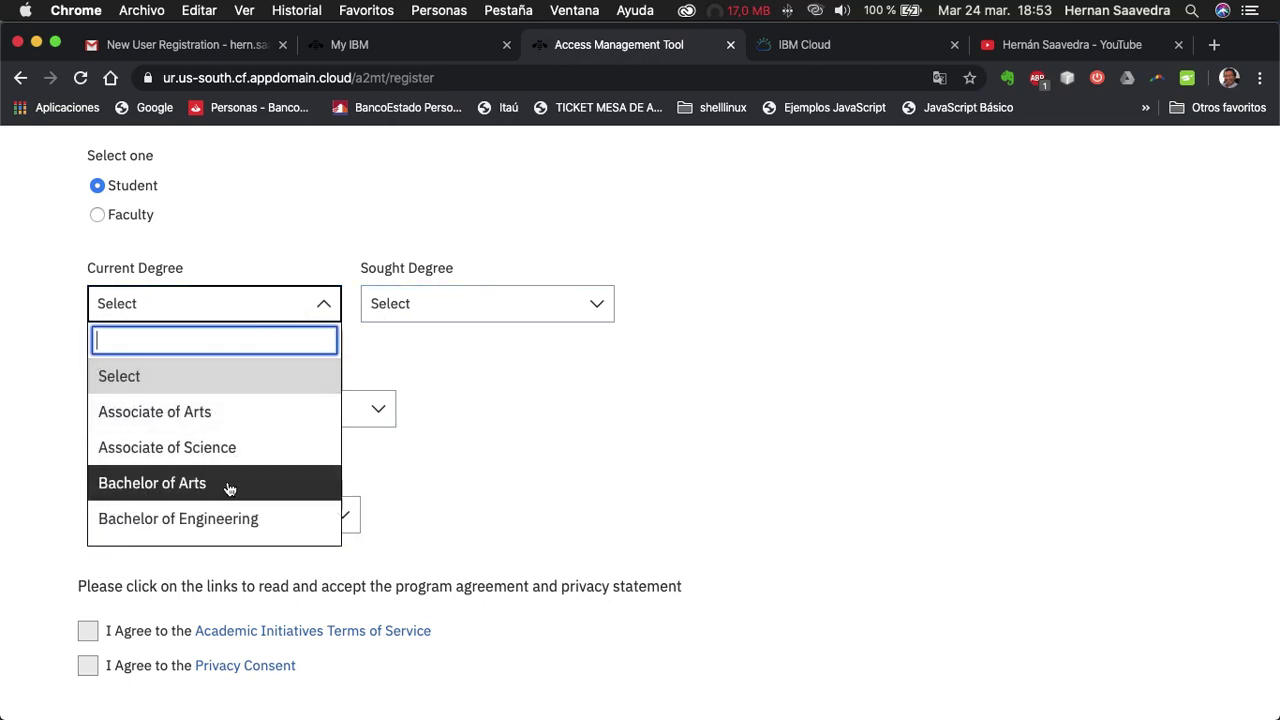
scroll(229, 488, "down", 3)
scroll(229, 488, "down", 4)
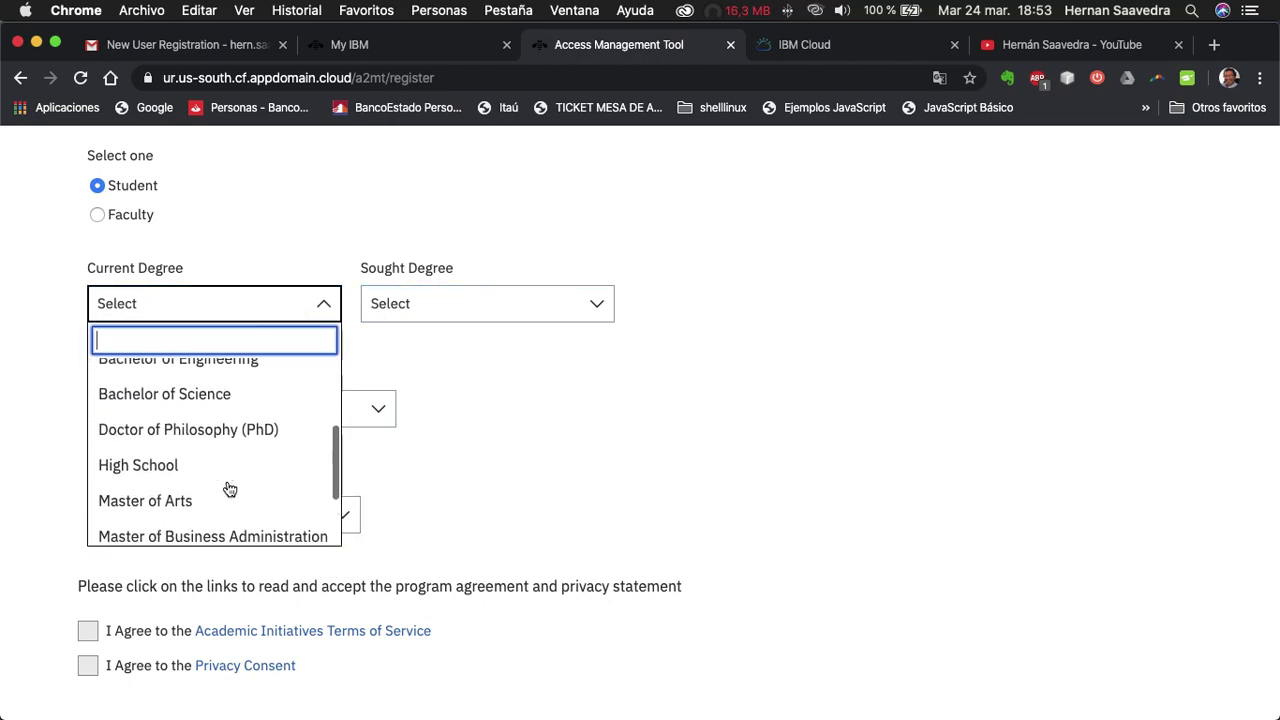
scroll(229, 488, "down", 1)
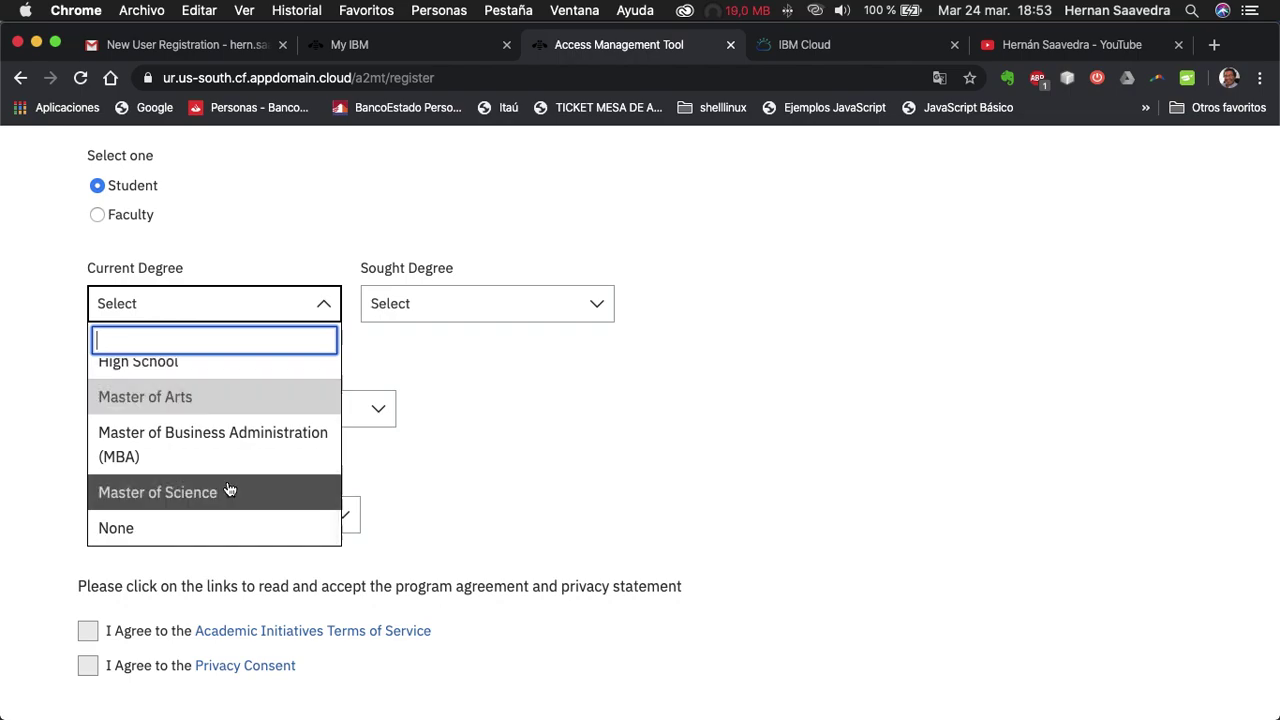
scroll(240, 500, "up", 1)
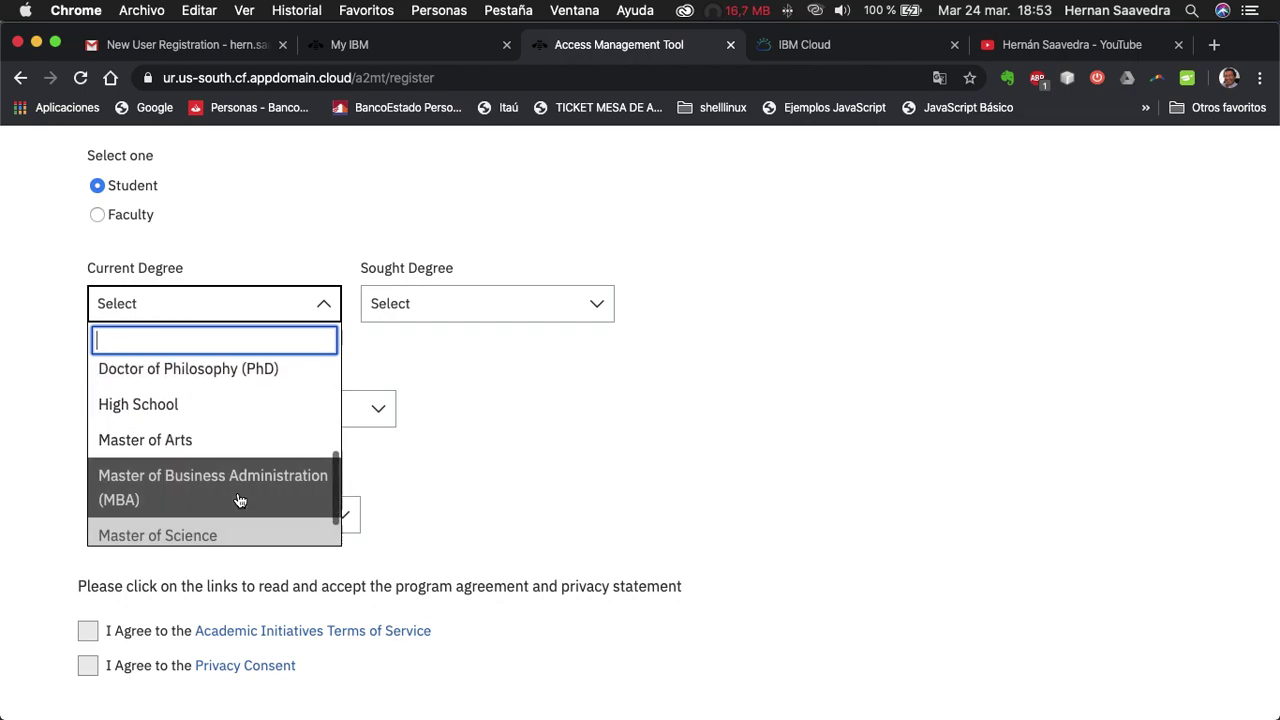
left_click(451, 470)
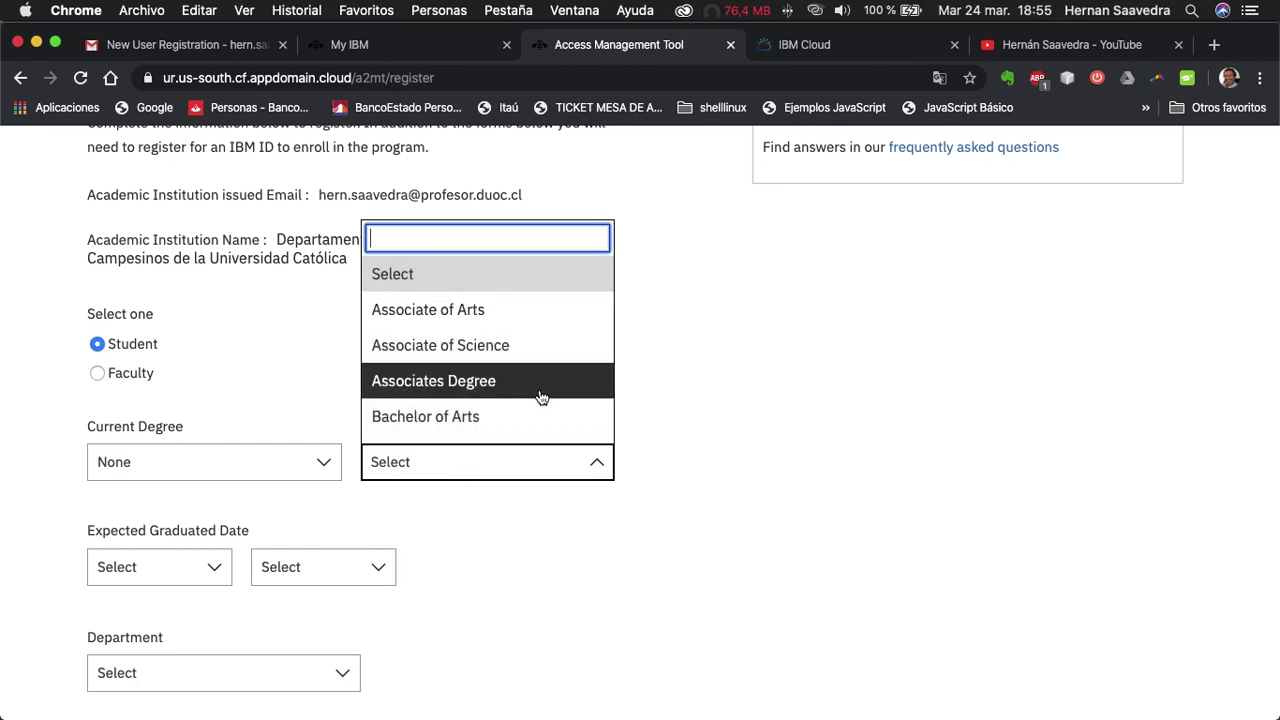
Scroll the Sought Degree list and choose Associate of Science.
scroll(540, 397, "down", 4)
scroll(540, 397, "down", 5)
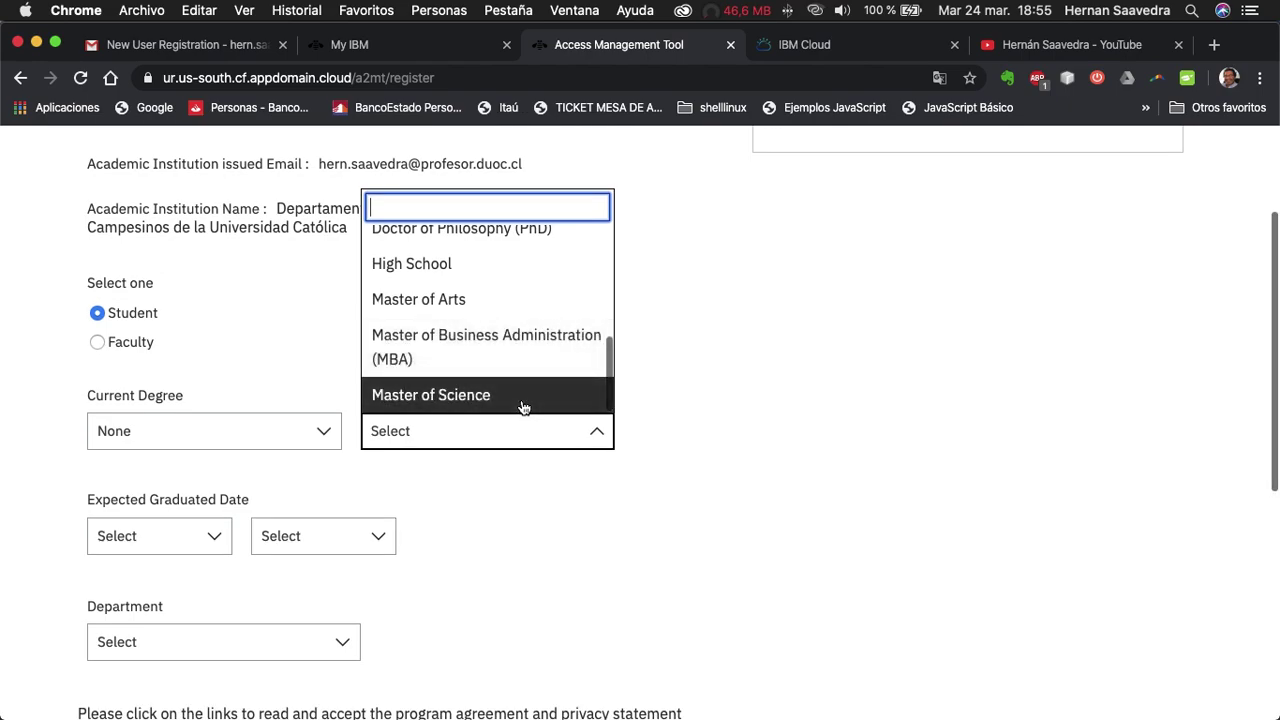
scroll(531, 380, "up", 2)
scroll(533, 356, "up", 3)
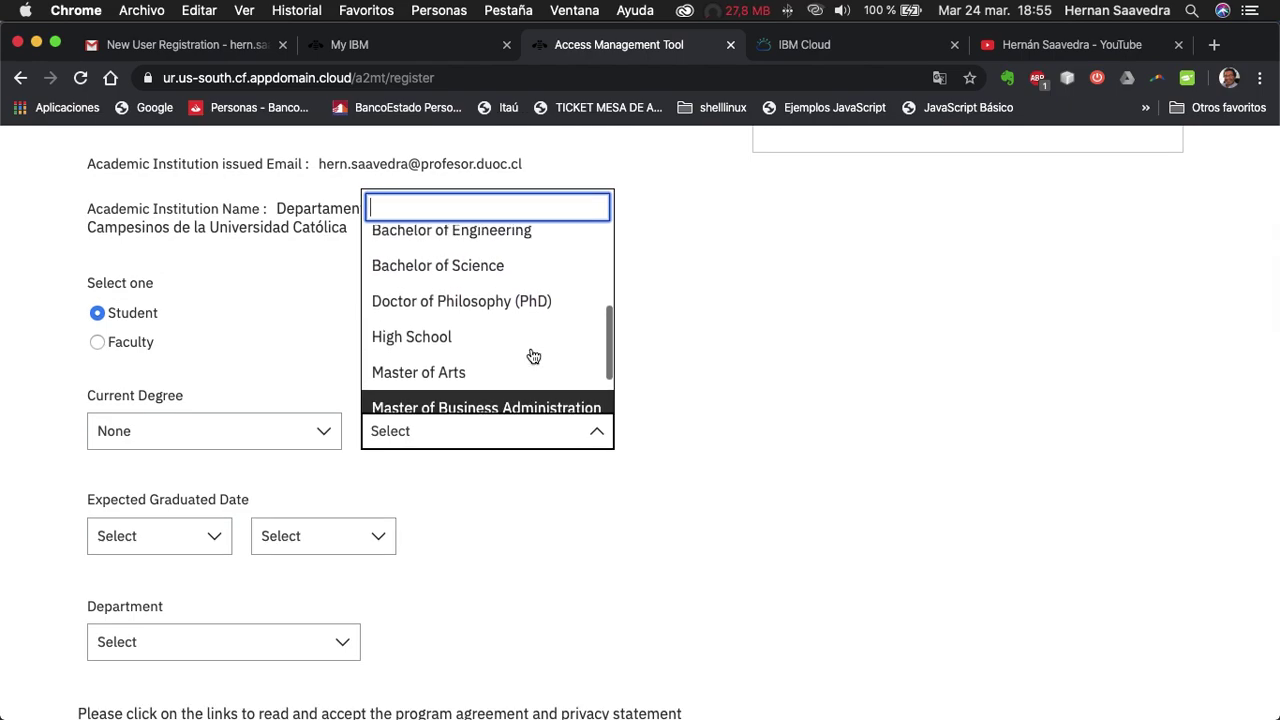
scroll(538, 348, "up", 2)
scroll(540, 348, "up", 2)
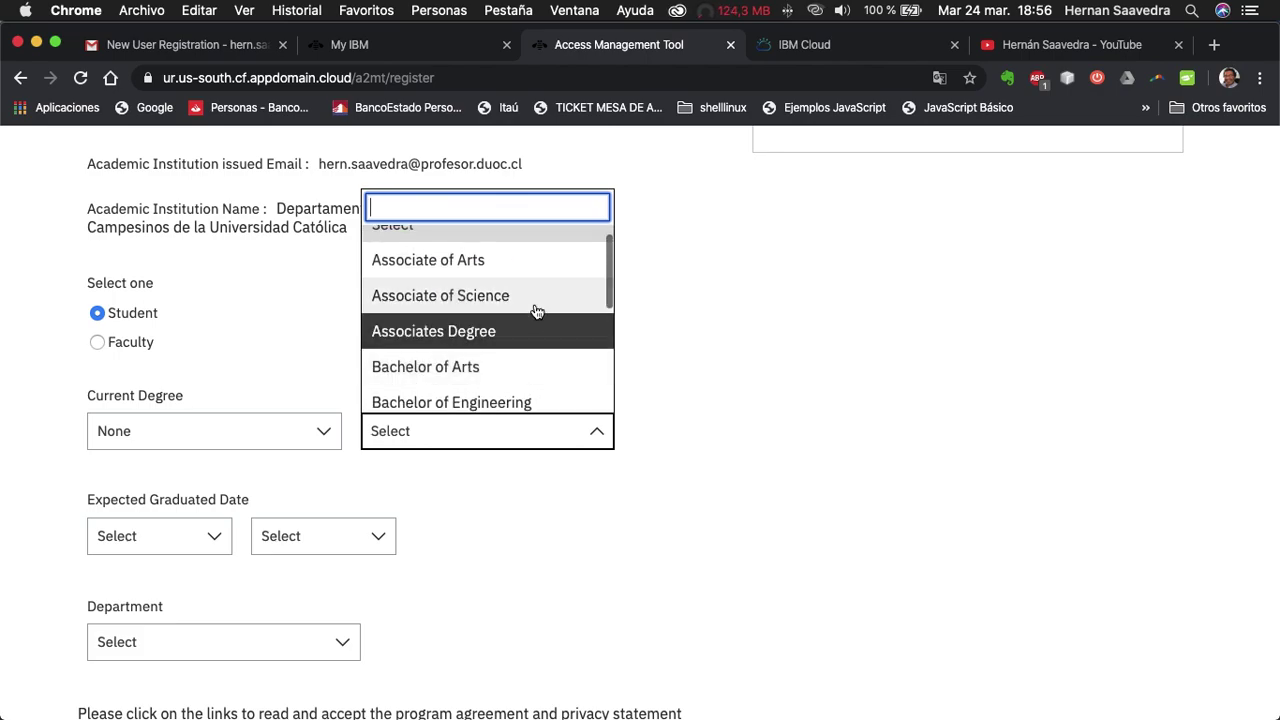
scroll(538, 348, "down", 3)
scroll(533, 349, "down", 1)
scroll(530, 352, "up", 5)
left_click(517, 325)
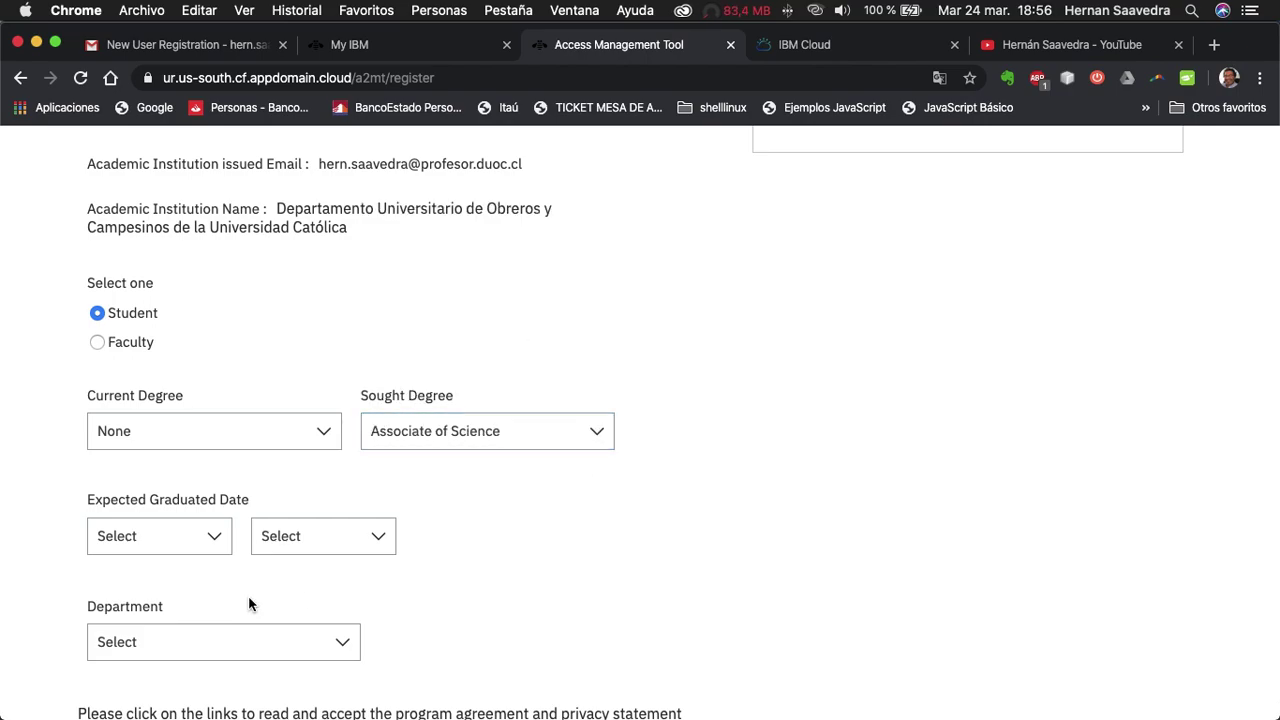
scroll(248, 595, "down", 2)
left_click(193, 477)
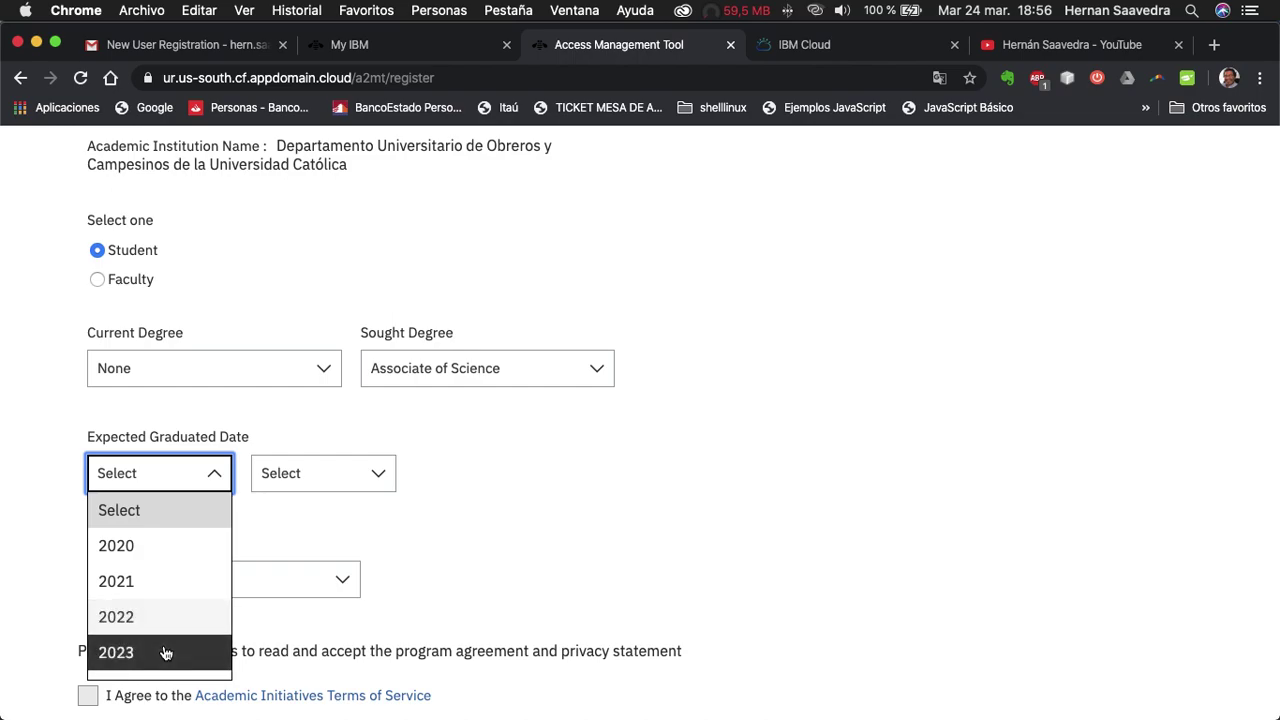
Leave graduation year and month unselected and start scrolling the Department list.
left_click(369, 495)
left_click(351, 487)
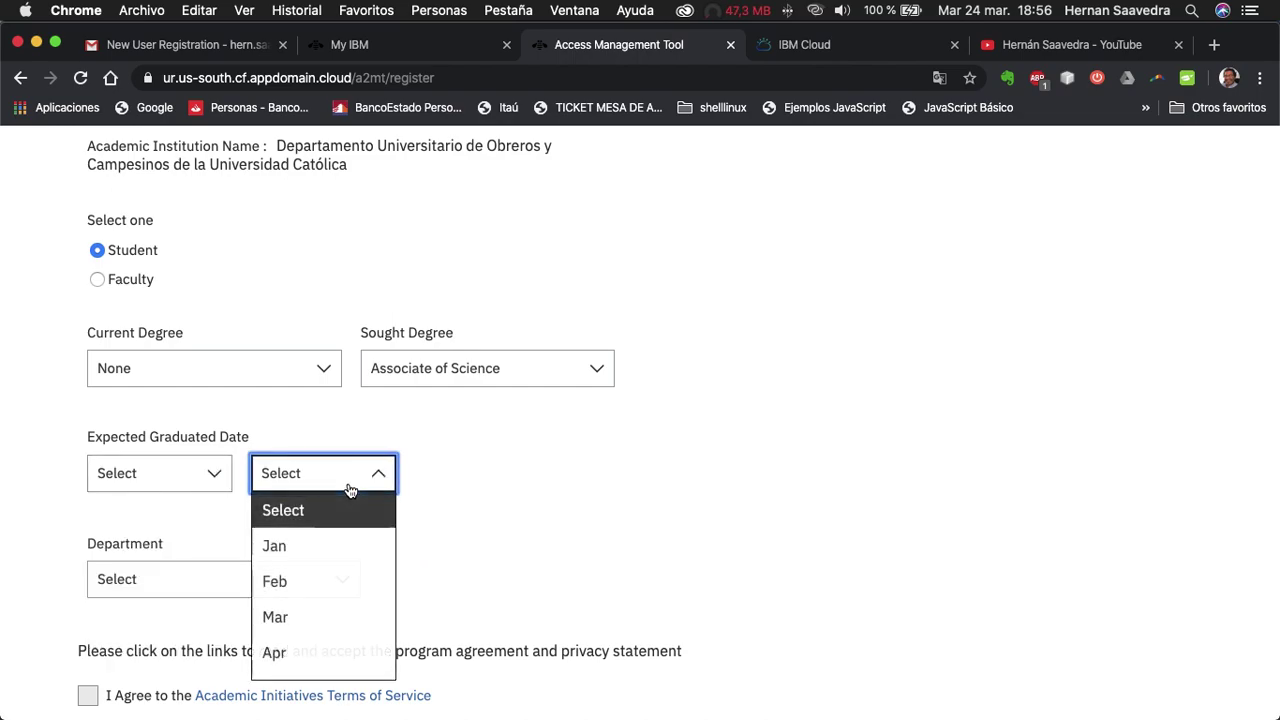
left_click(489, 520)
left_click(285, 598)
scroll(272, 507, "down", 2)
scroll(272, 508, "down", 4)
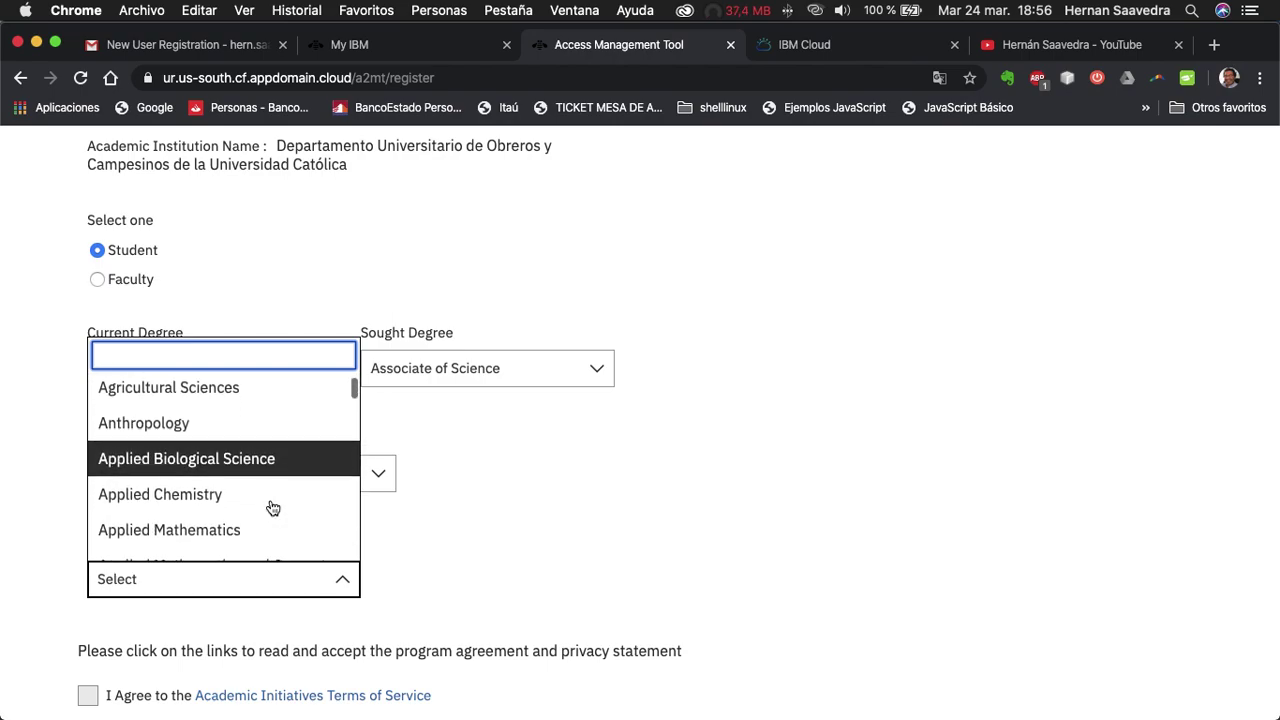
scroll(272, 508, "down", 1)
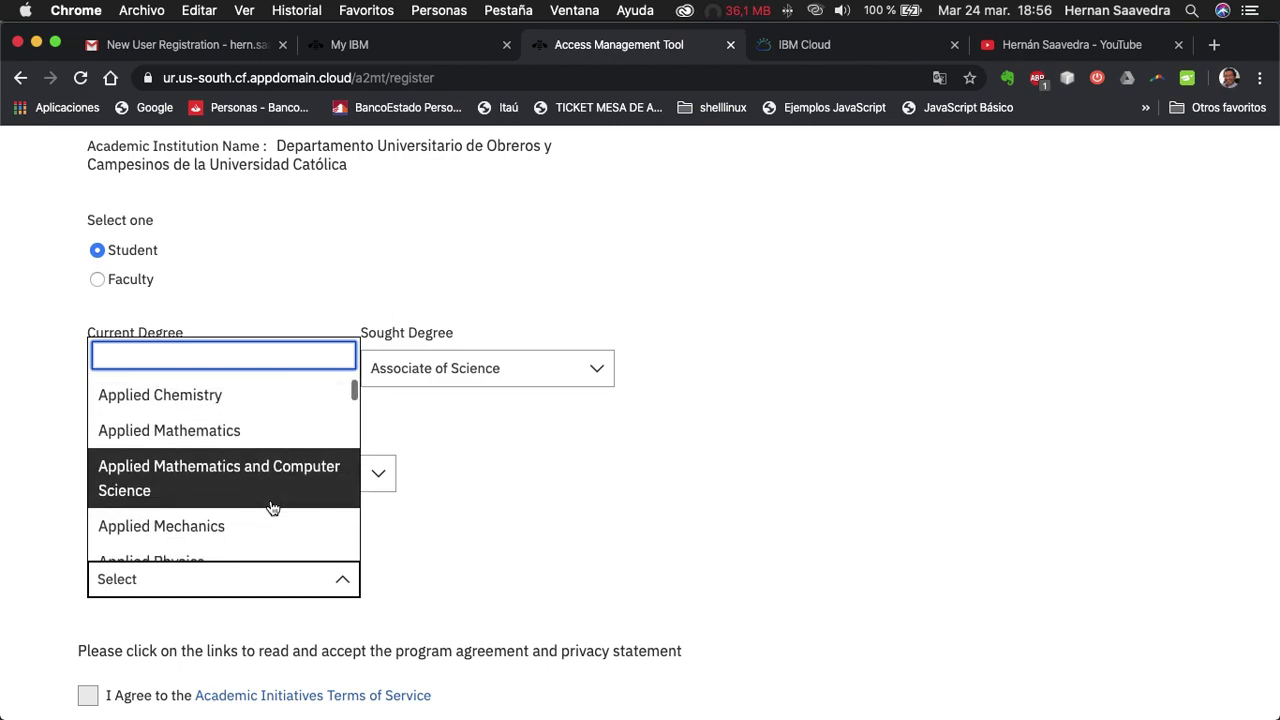
scroll(272, 508, "down", 4)
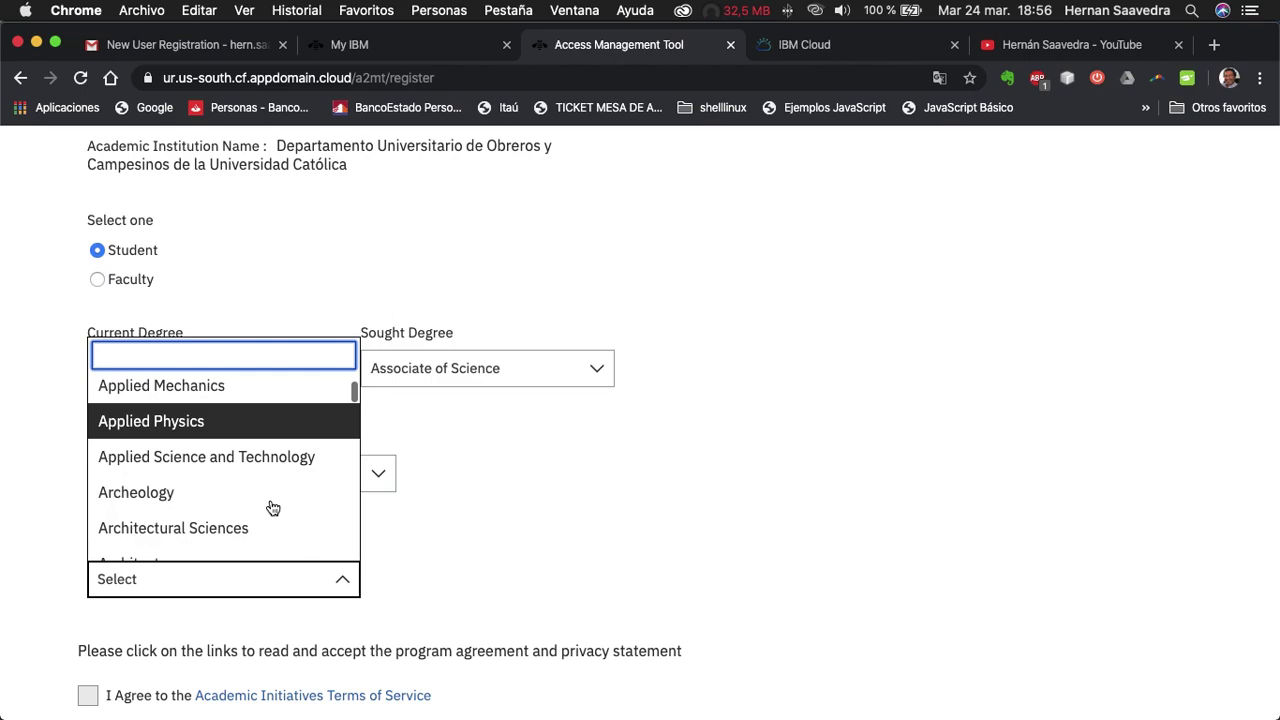
scroll(271, 497, "down", 1)
scroll(271, 497, "down", 5)
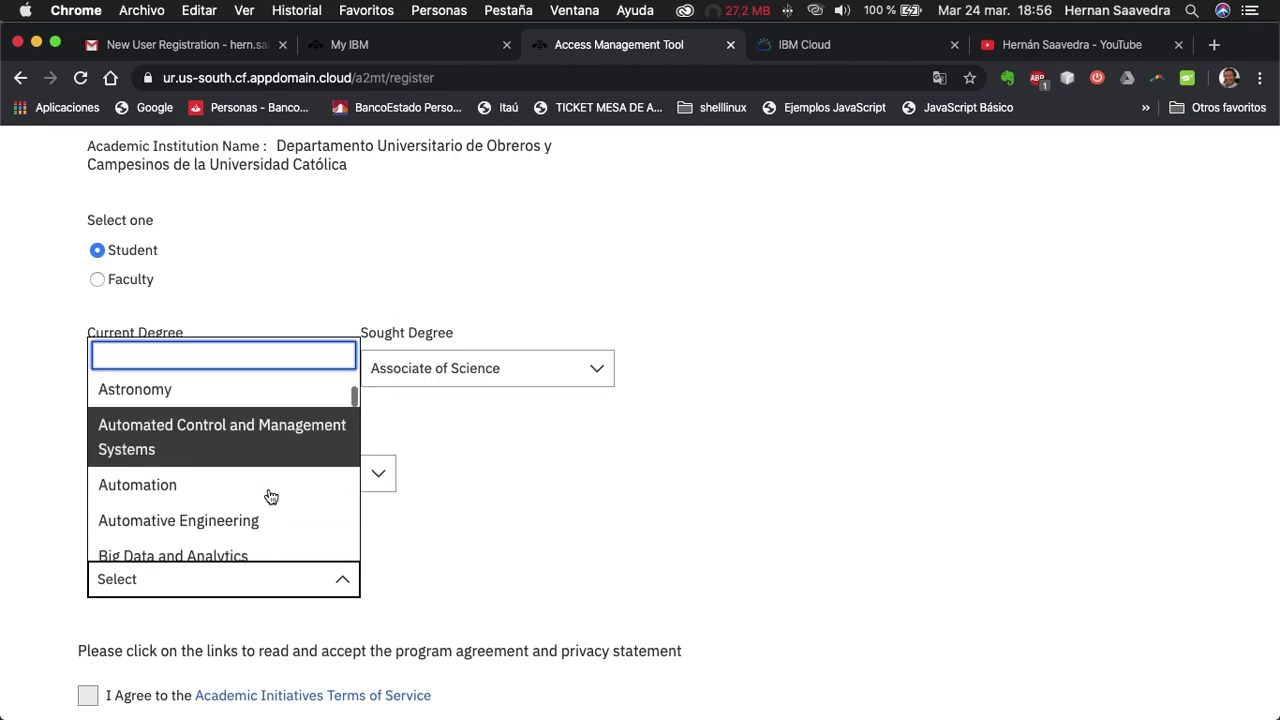
scroll(271, 497, "down", 2)
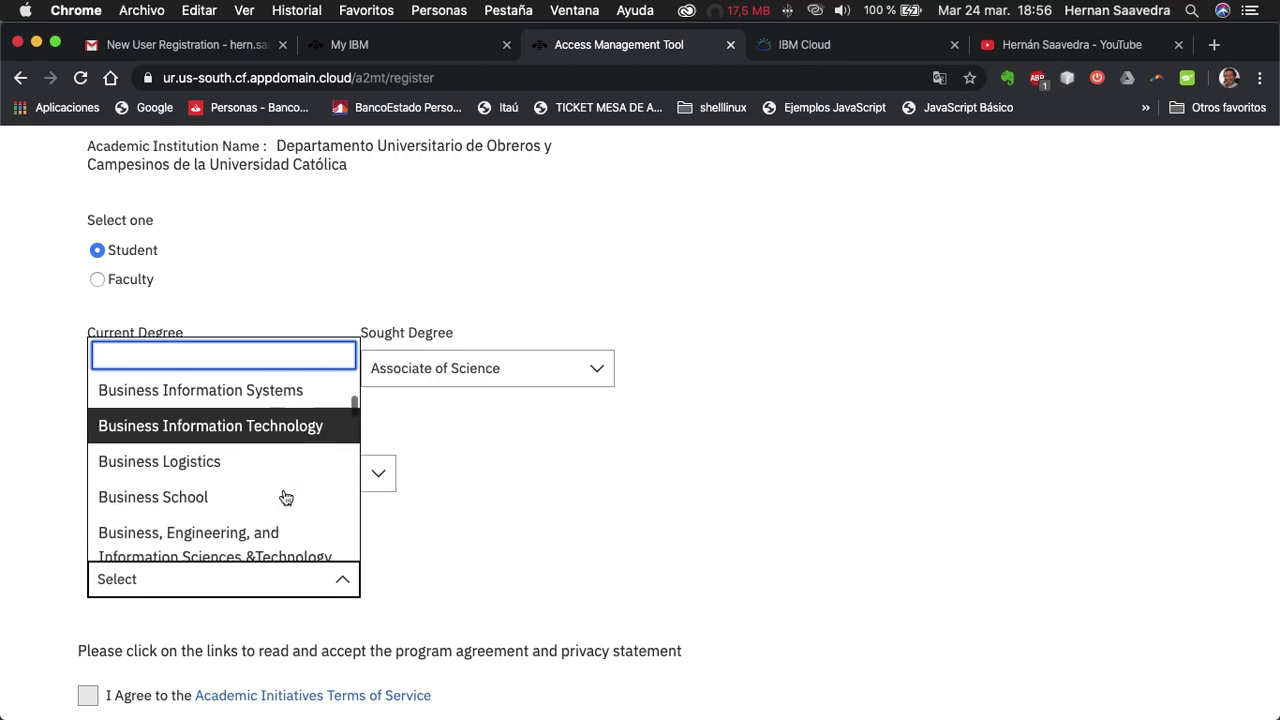
Choose Computer Science & Engineering as the department.
scroll(285, 497, "down", 1)
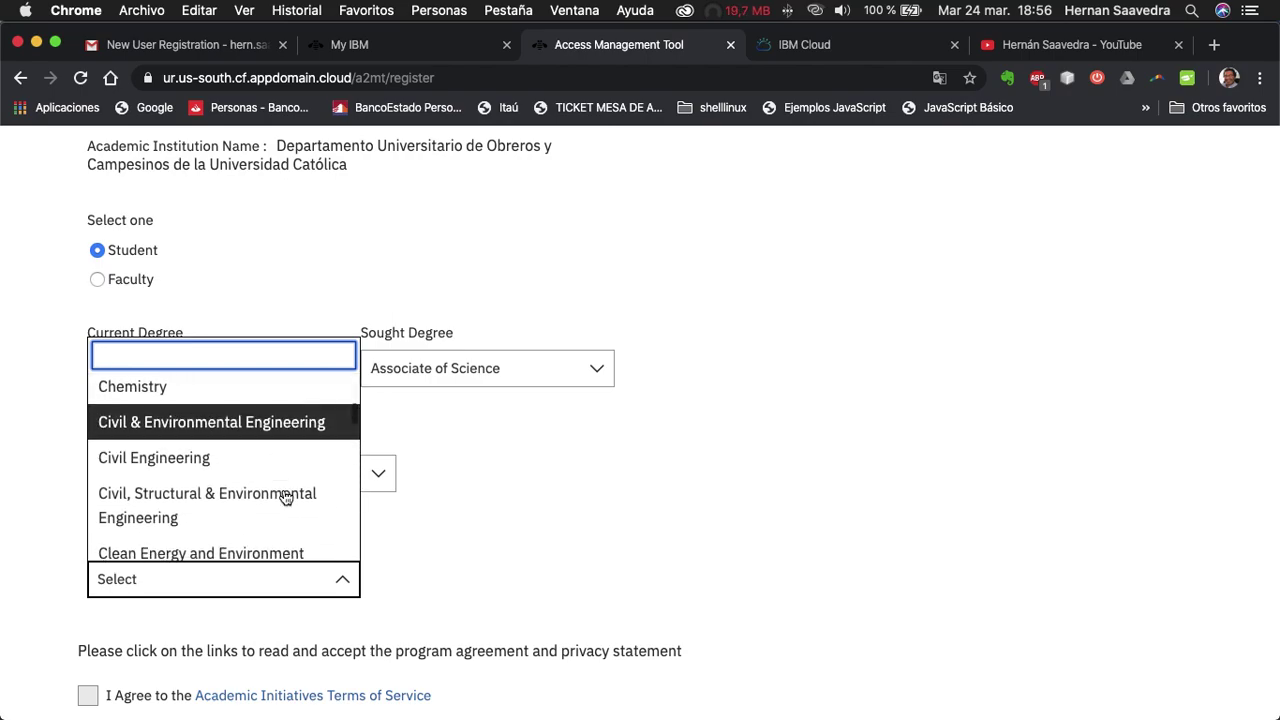
scroll(285, 497, "down", 1)
scroll(285, 497, "down", 2)
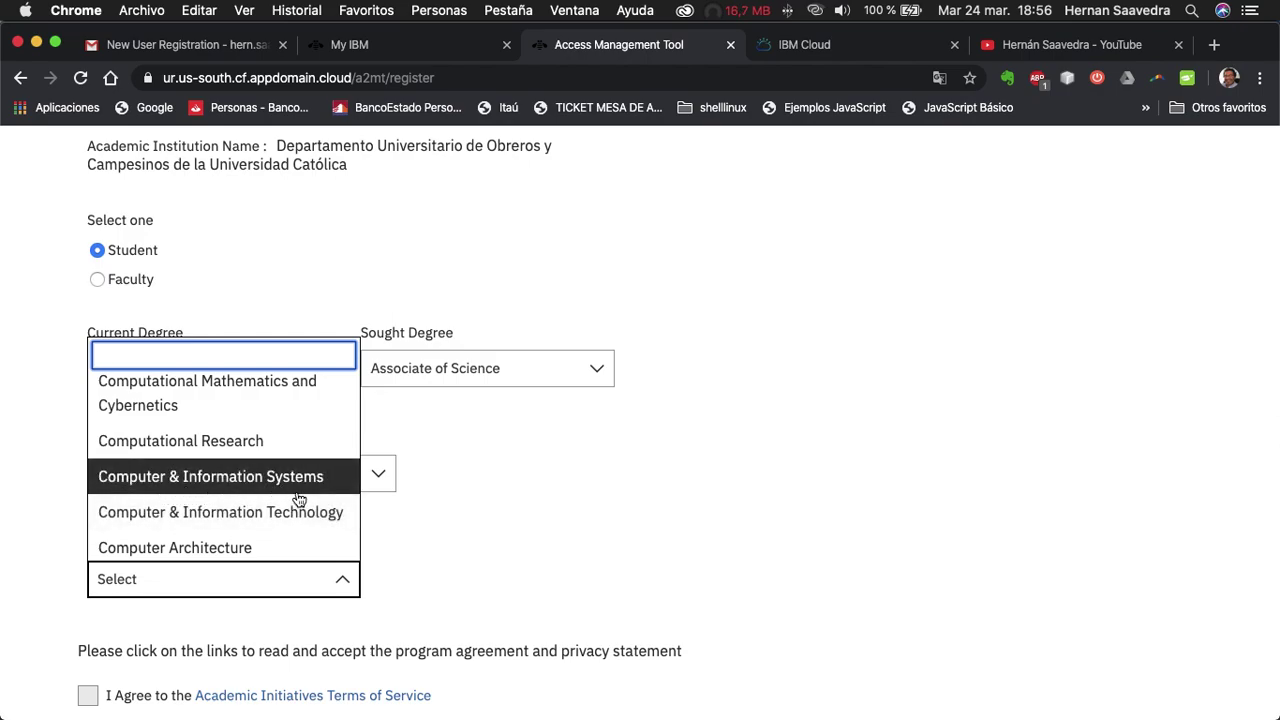
scroll(292, 517, "down", 3)
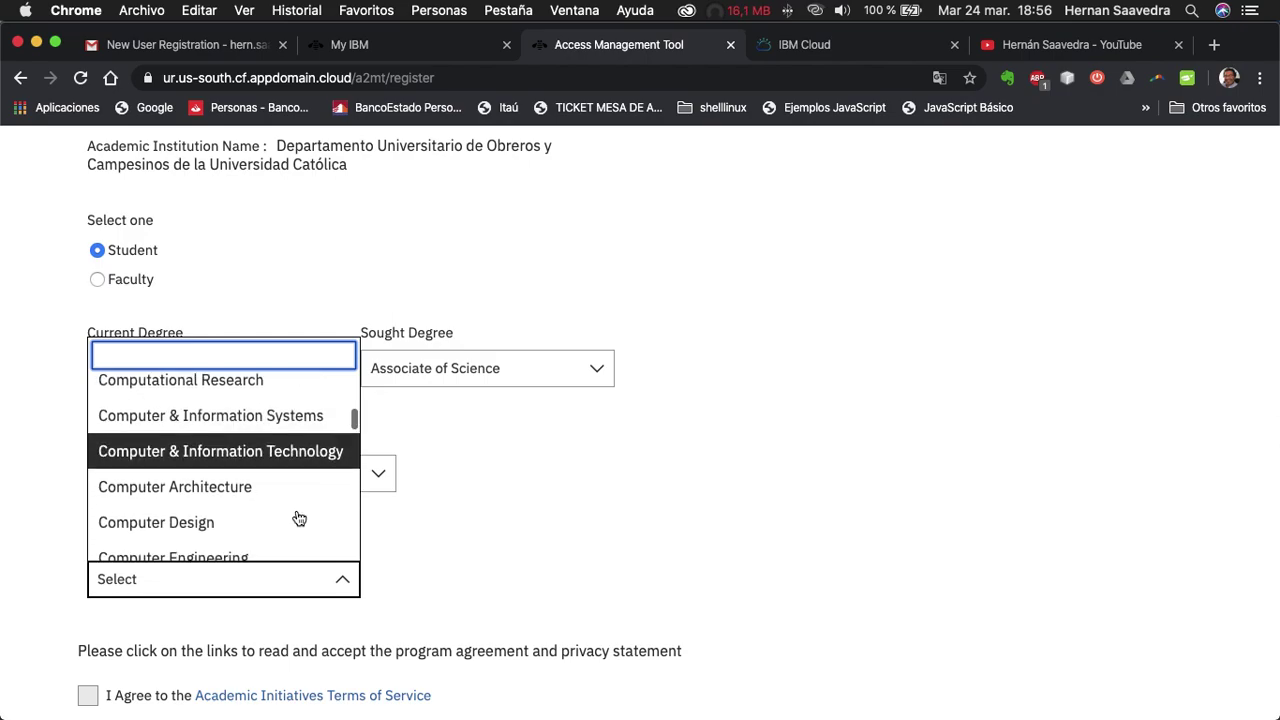
scroll(297, 518, "down", 5)
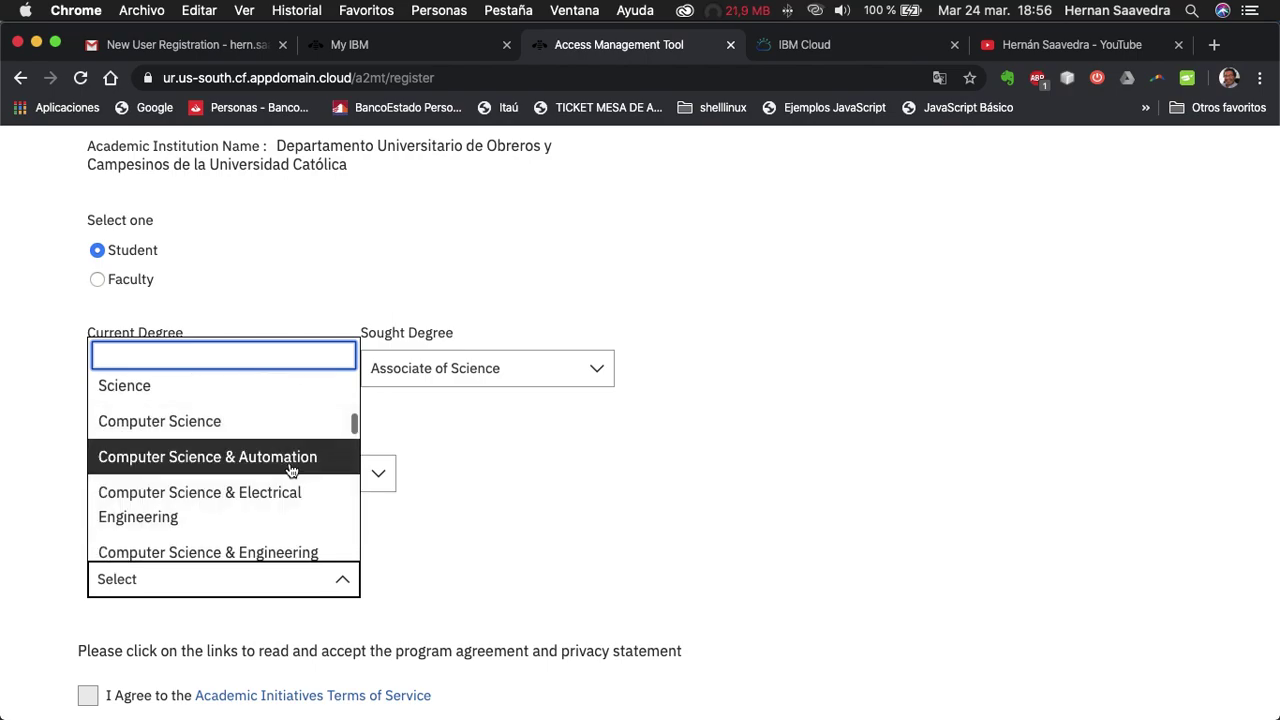
scroll(305, 490, "up", 1)
scroll(330, 492, "down", 4)
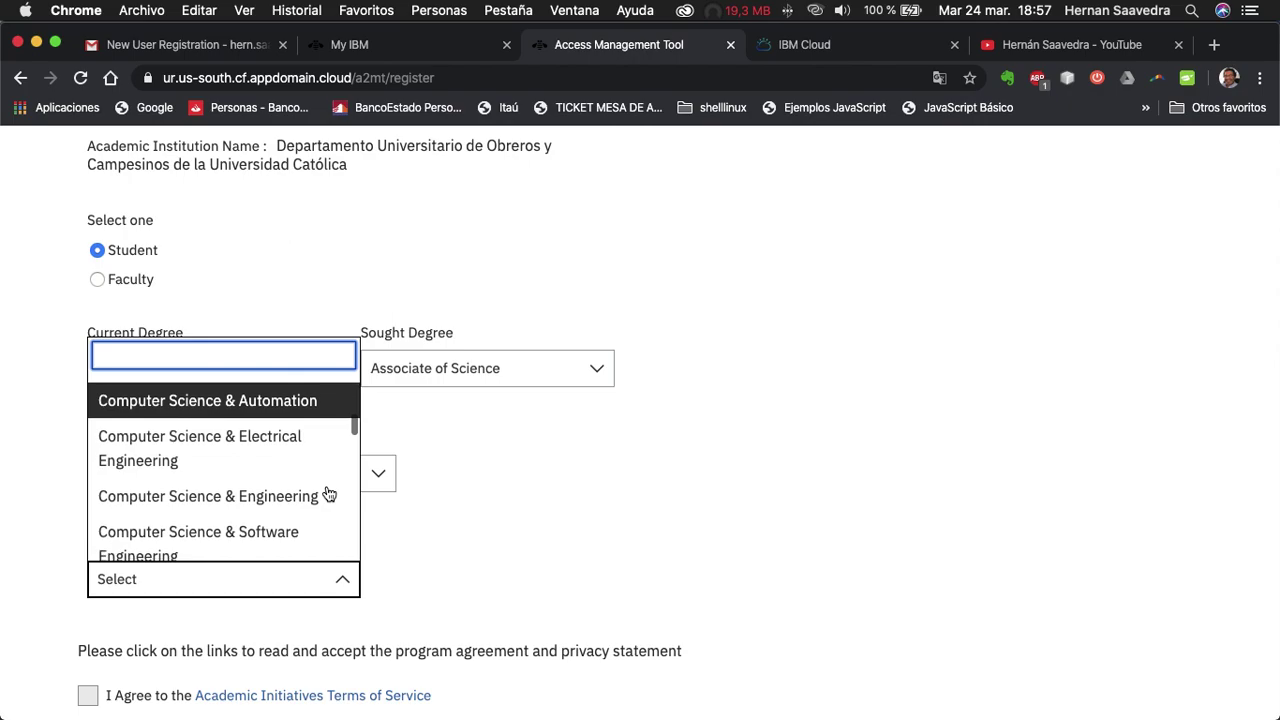
scroll(330, 493, "down", 4)
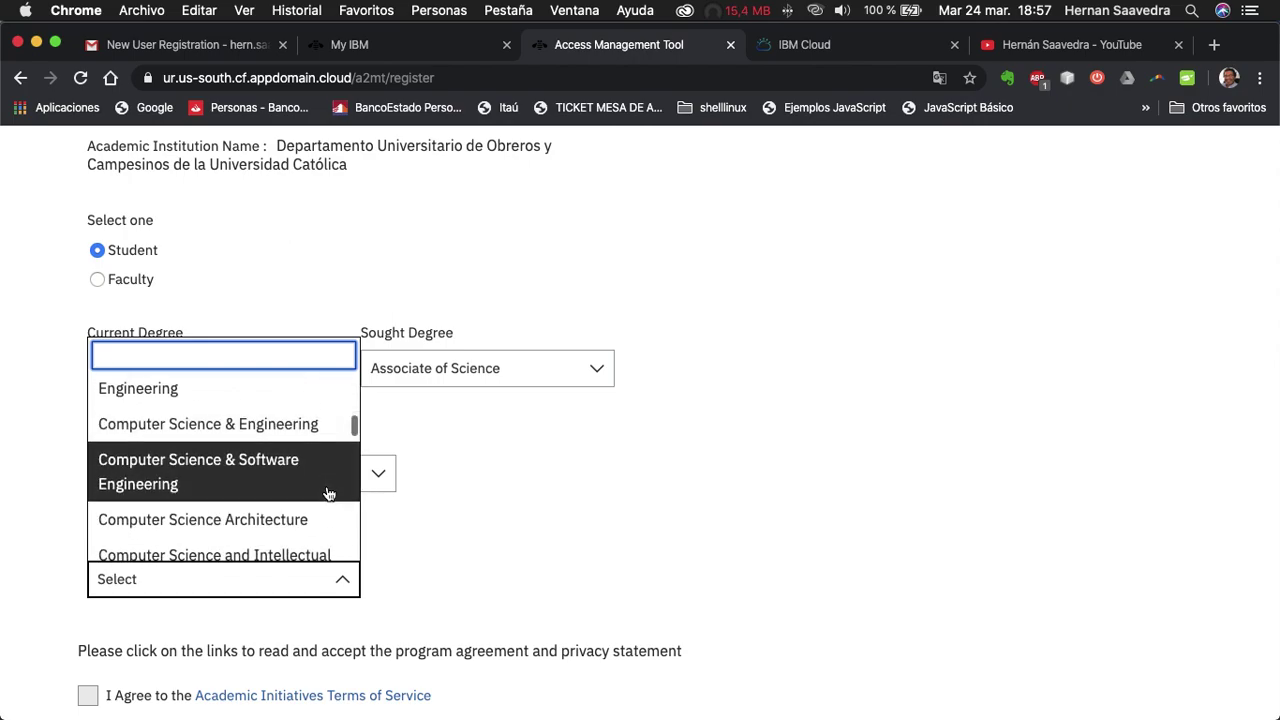
scroll(329, 494, "up", 3)
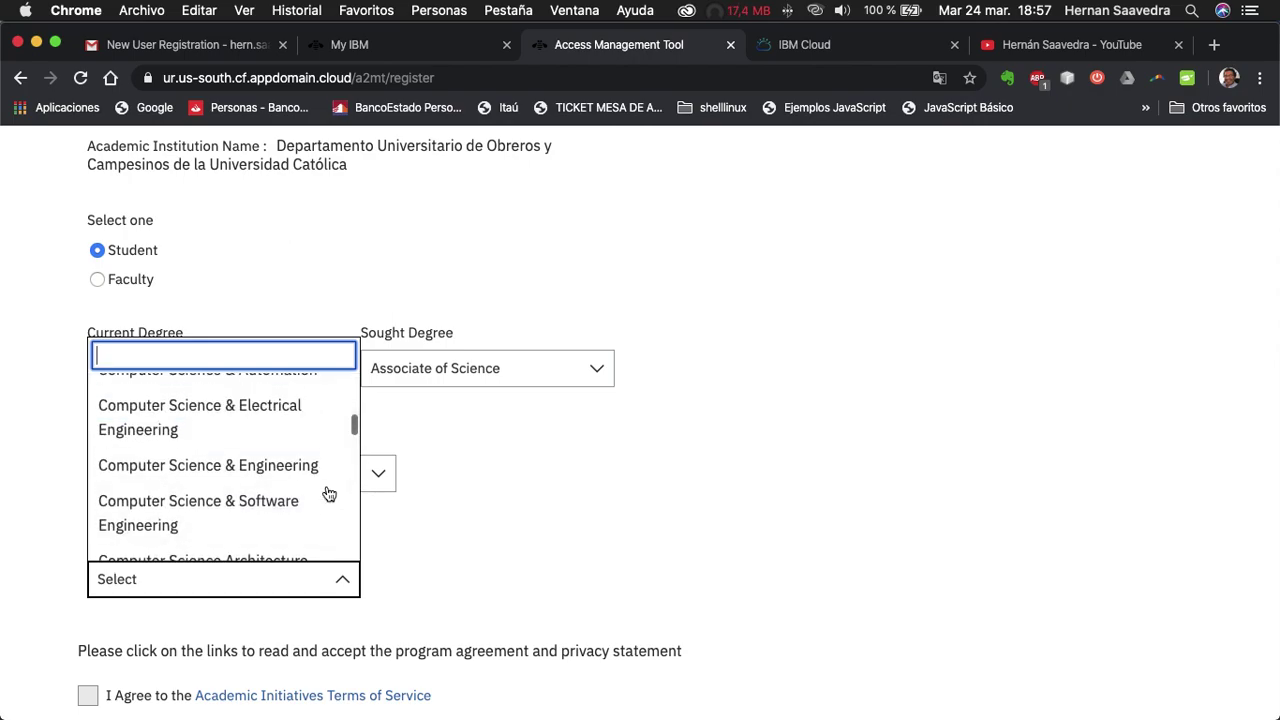
left_click(220, 478)
scroll(487, 532, "down", 1)
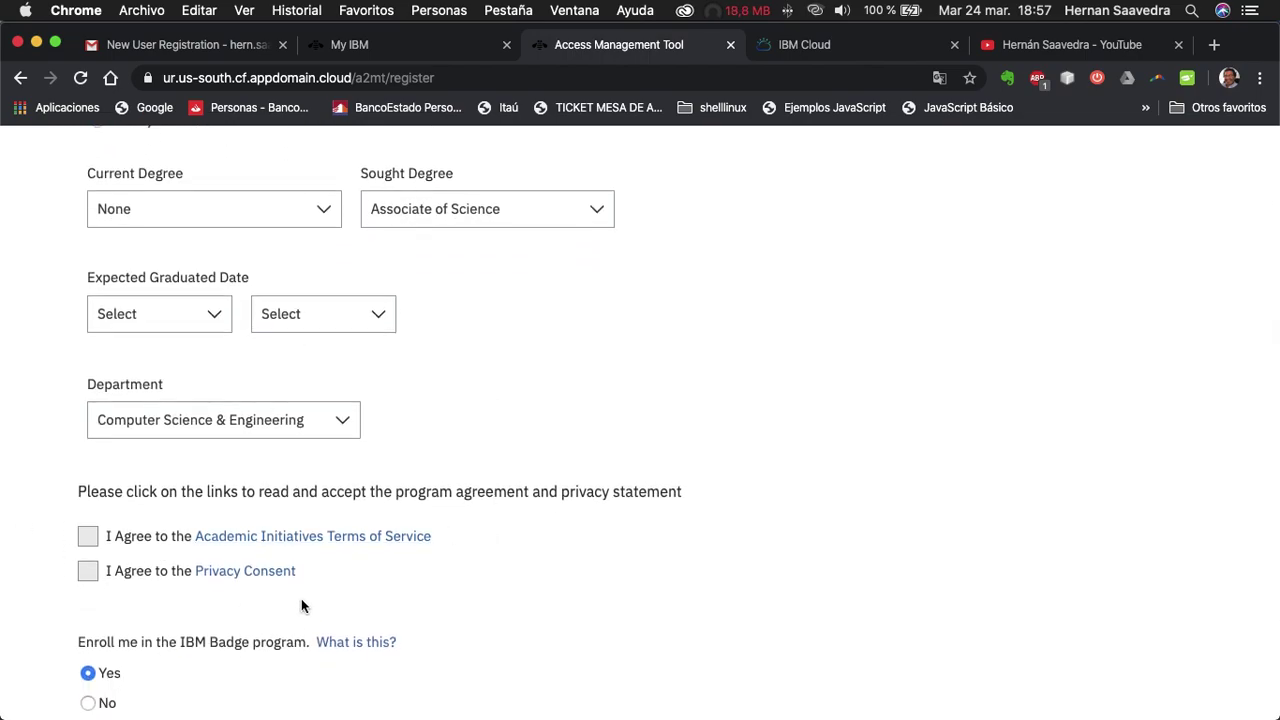
scroll(302, 604, "down", 4)
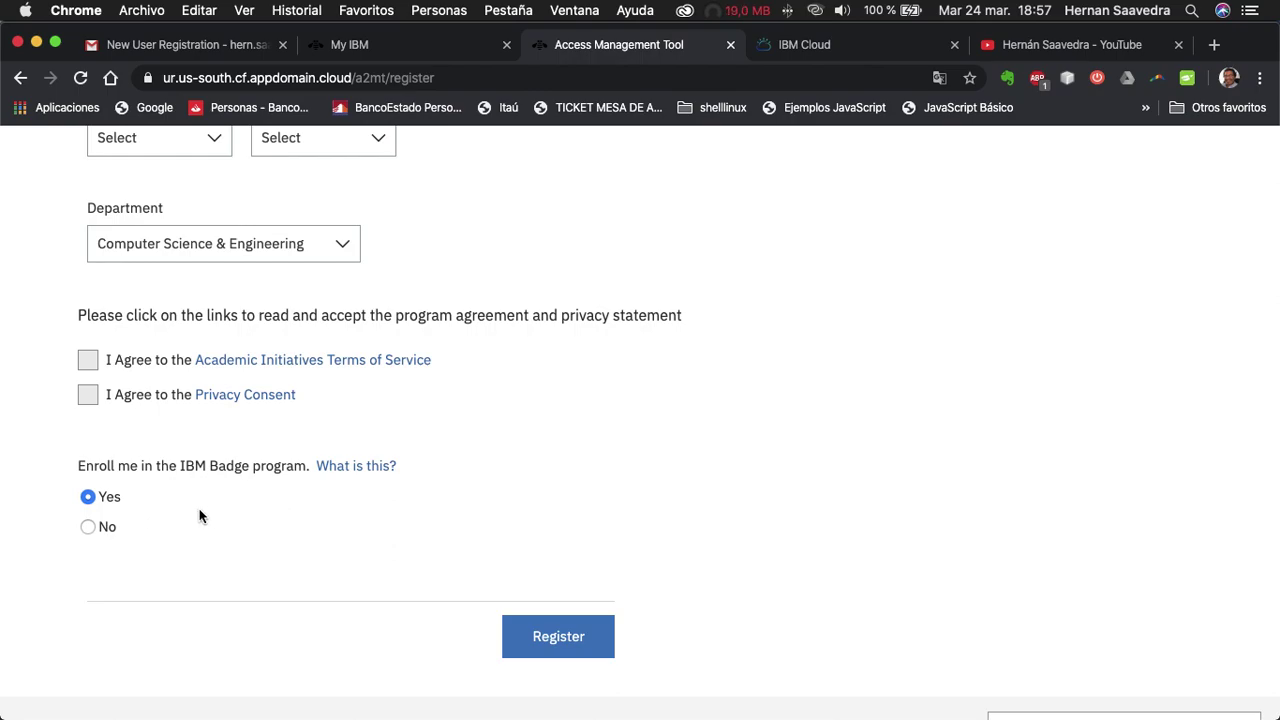
Switch the registration role to Faculty.
scroll(486, 520, "up", 10)
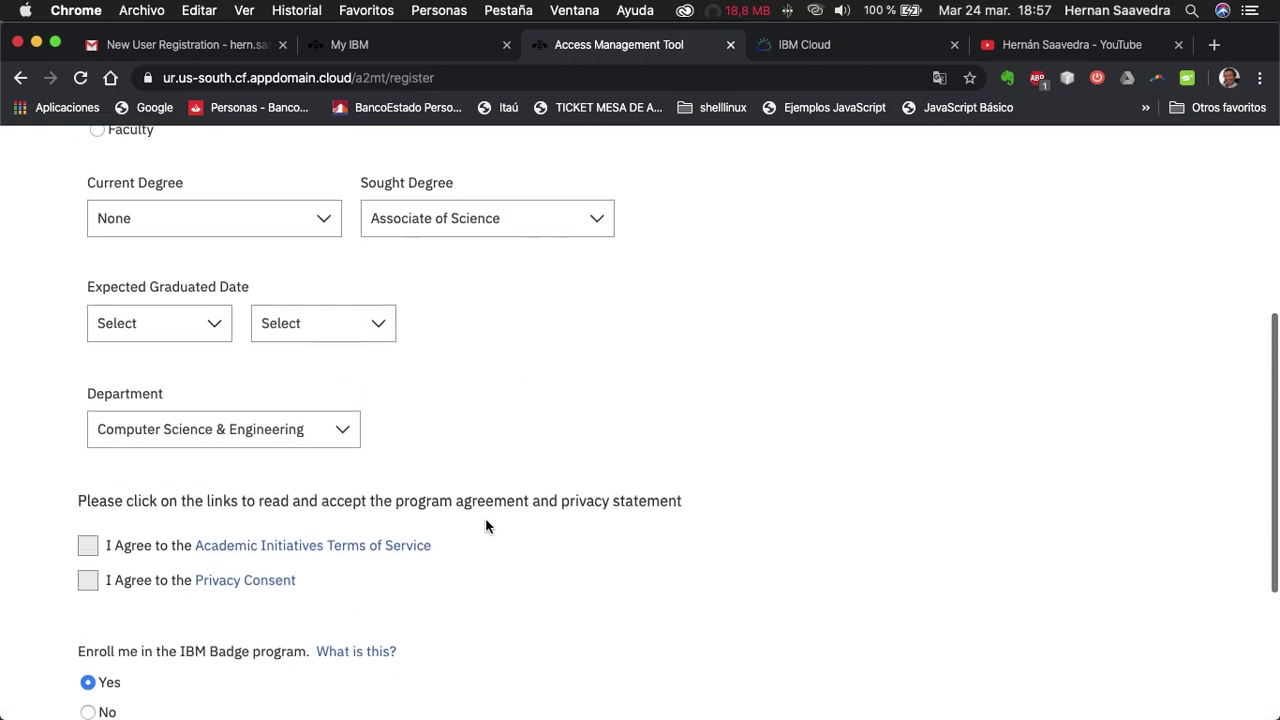
scroll(218, 406, "up", 2)
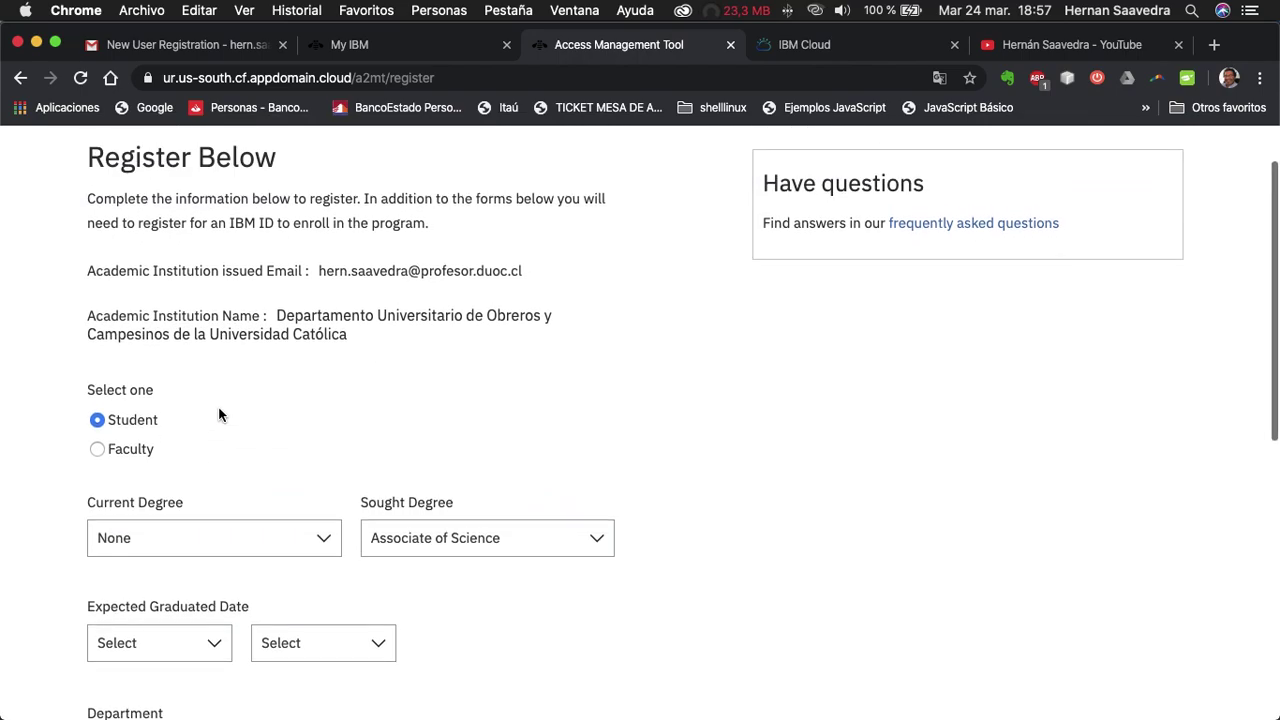
left_click(113, 451)
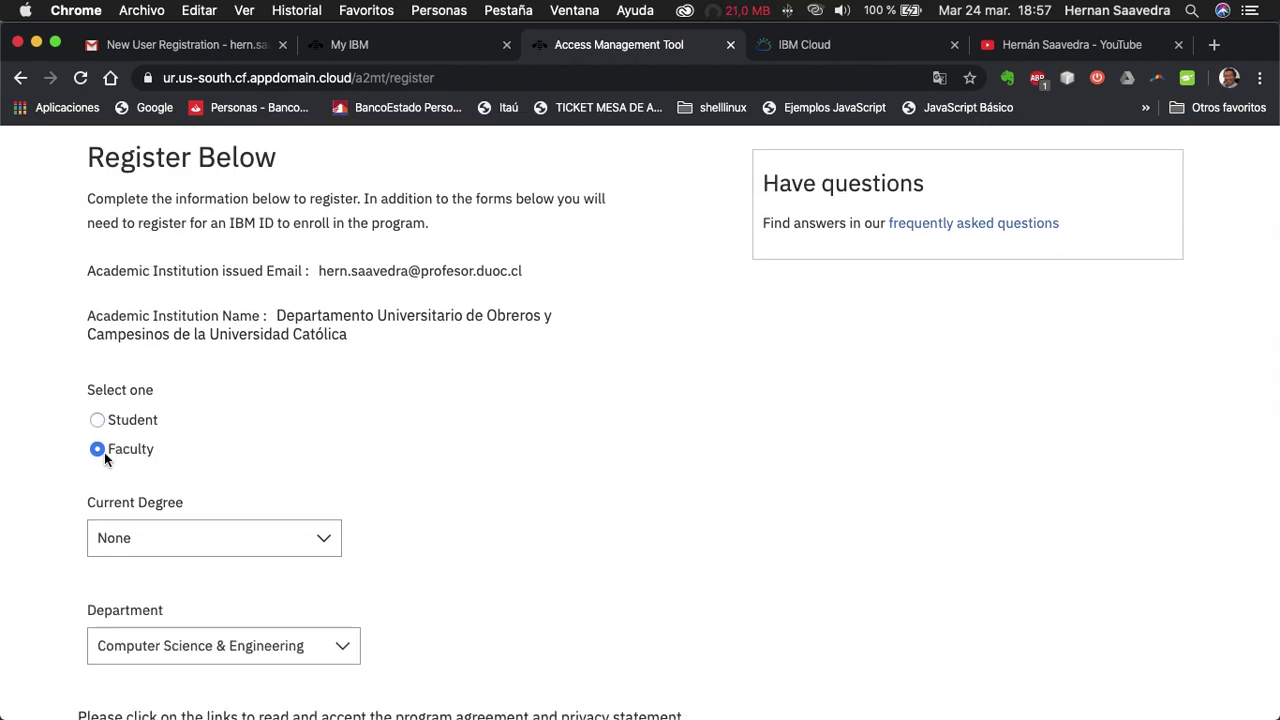
scroll(493, 520, "down", 4)
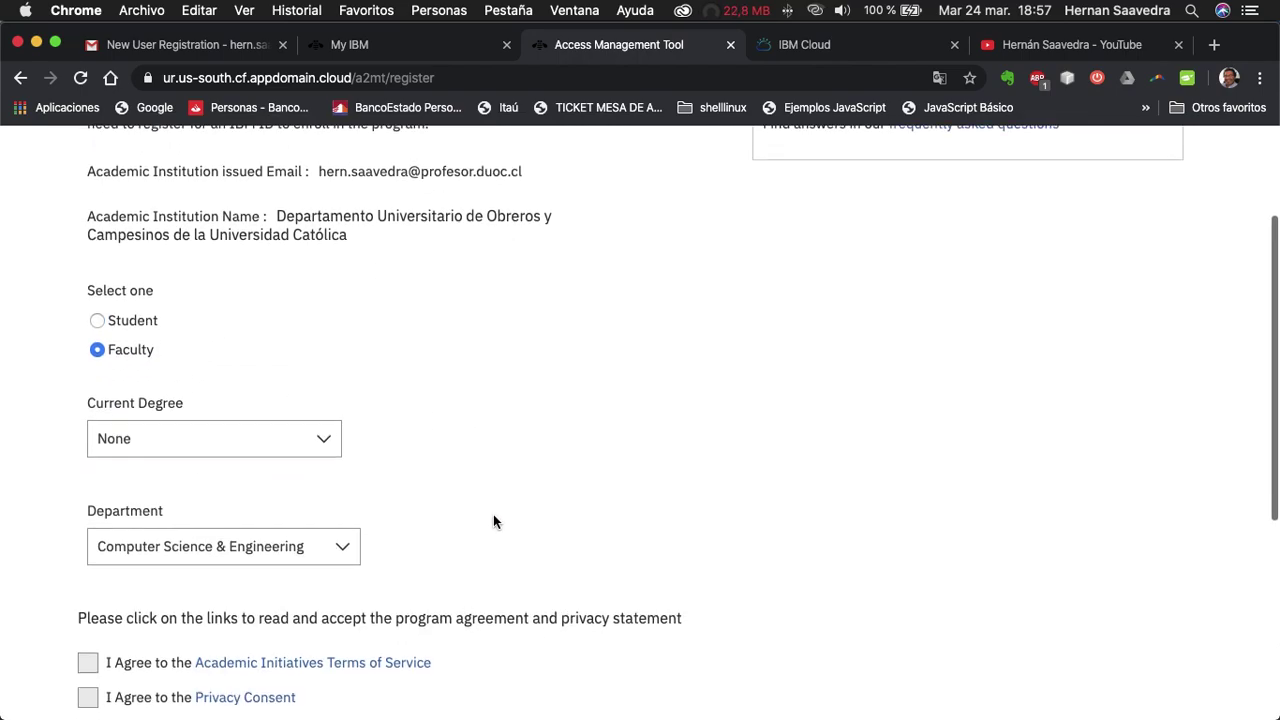
Browse the Current Degree list and leave it at None.
left_click(305, 353)
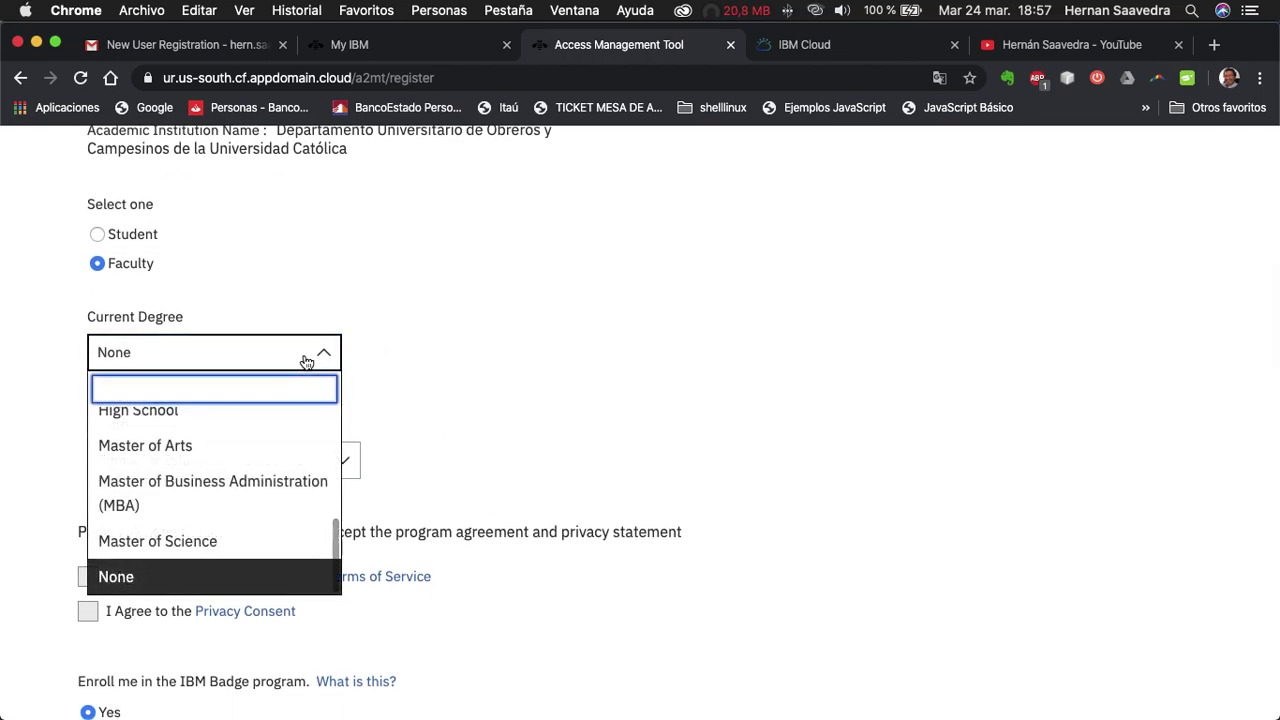
scroll(300, 485, "up", 2)
scroll(289, 480, "up", 3)
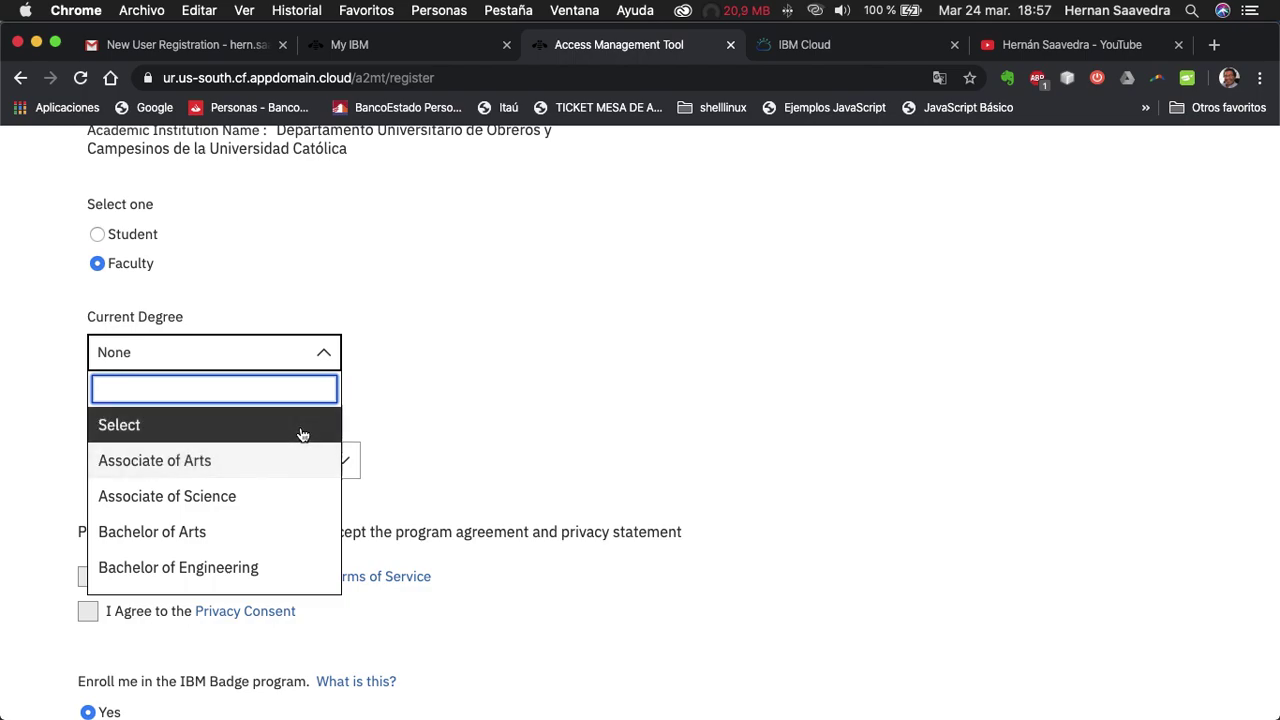
scroll(297, 482, "down", 1)
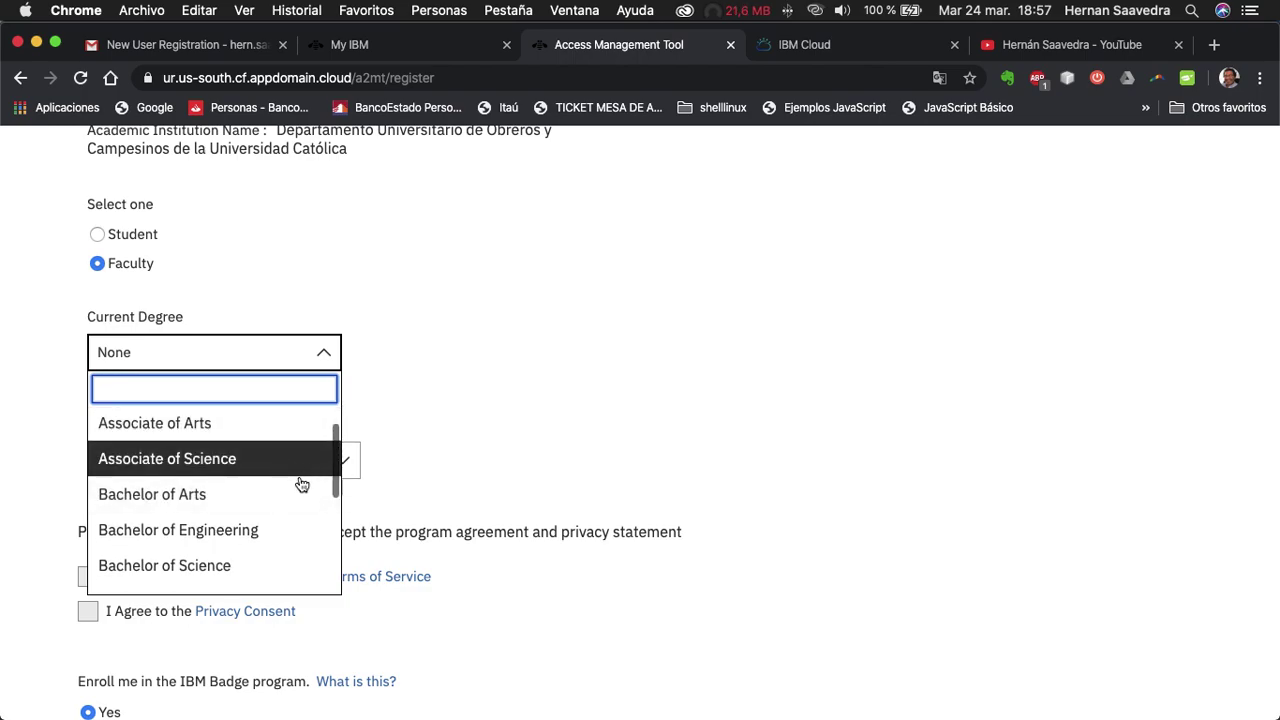
scroll(295, 496, "down", 1)
scroll(296, 494, "down", 1)
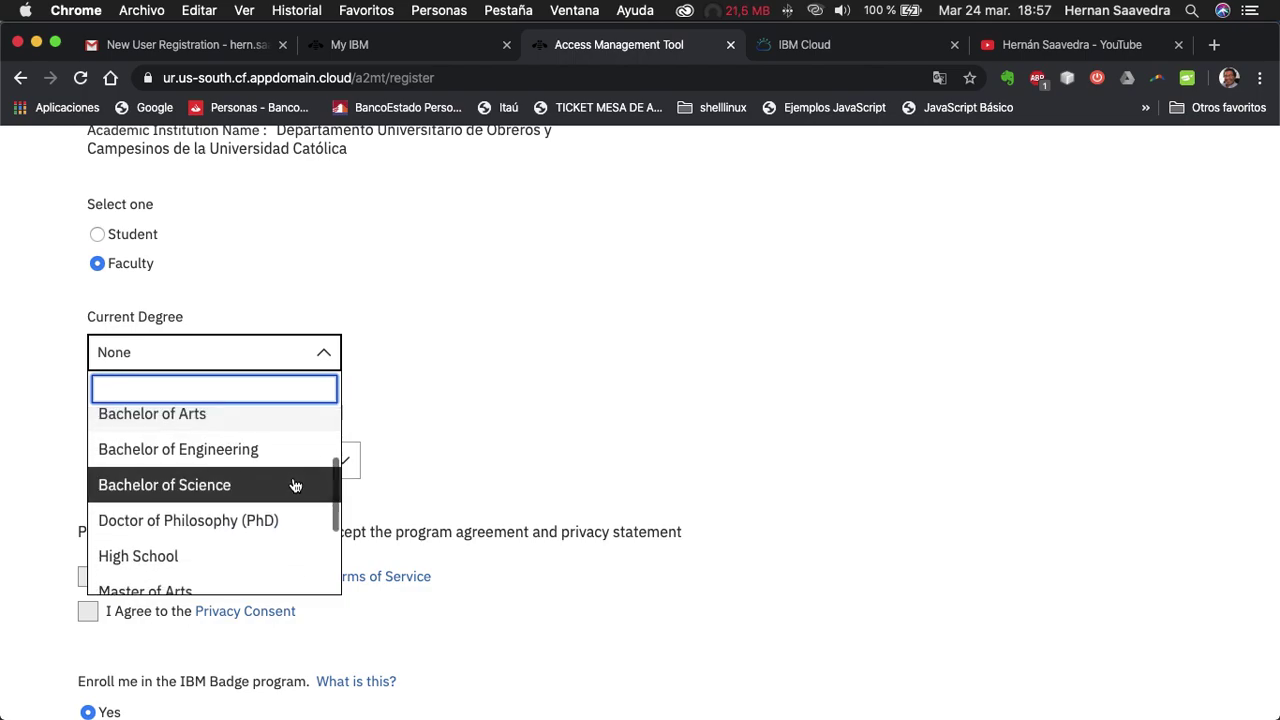
scroll(282, 518, "down", 1)
scroll(282, 518, "down", 1)
scroll(282, 518, "up", 1)
scroll(282, 518, "down", 2)
scroll(281, 519, "down", 2)
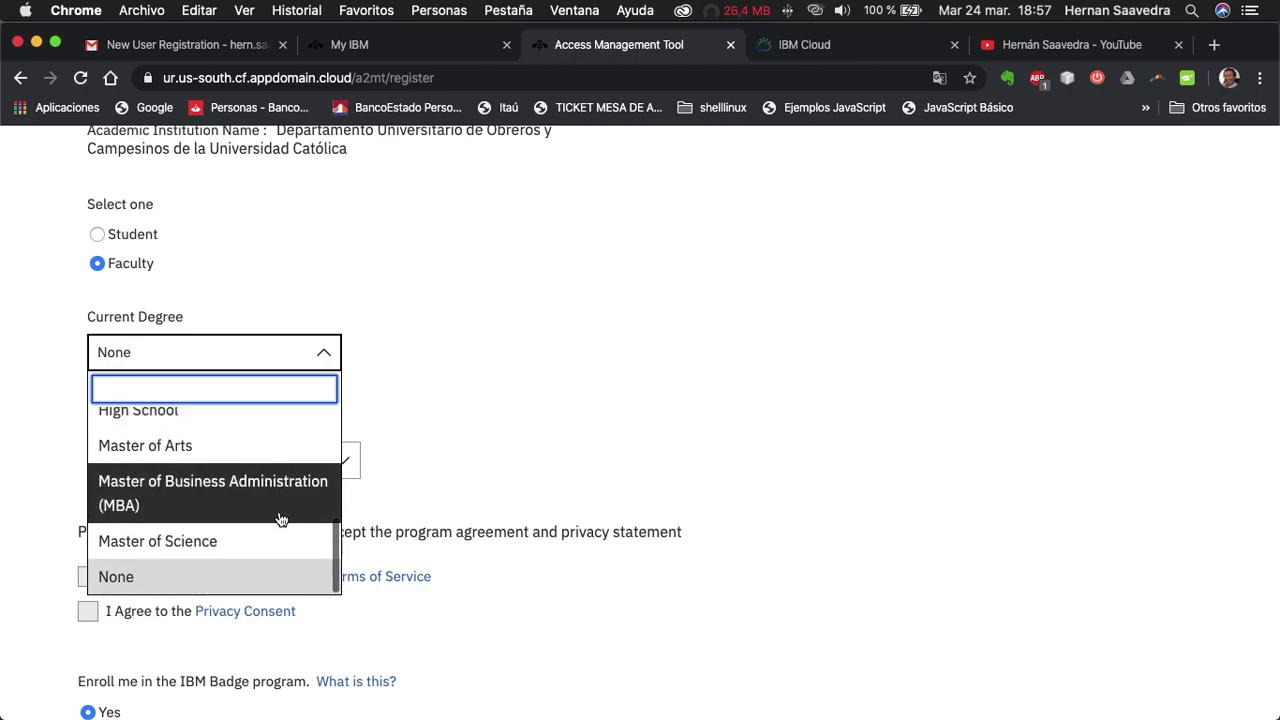
scroll(281, 519, "down", 1)
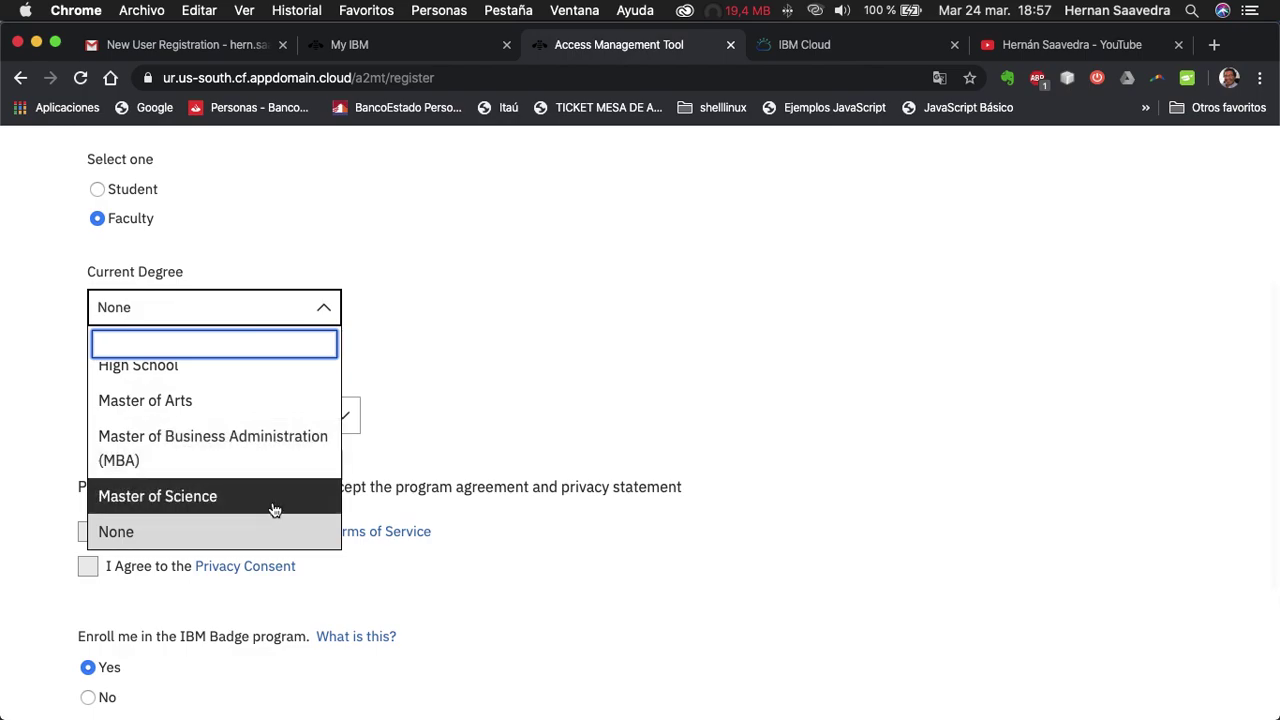
scroll(277, 489, "up", 1)
scroll(277, 489, "up", 6)
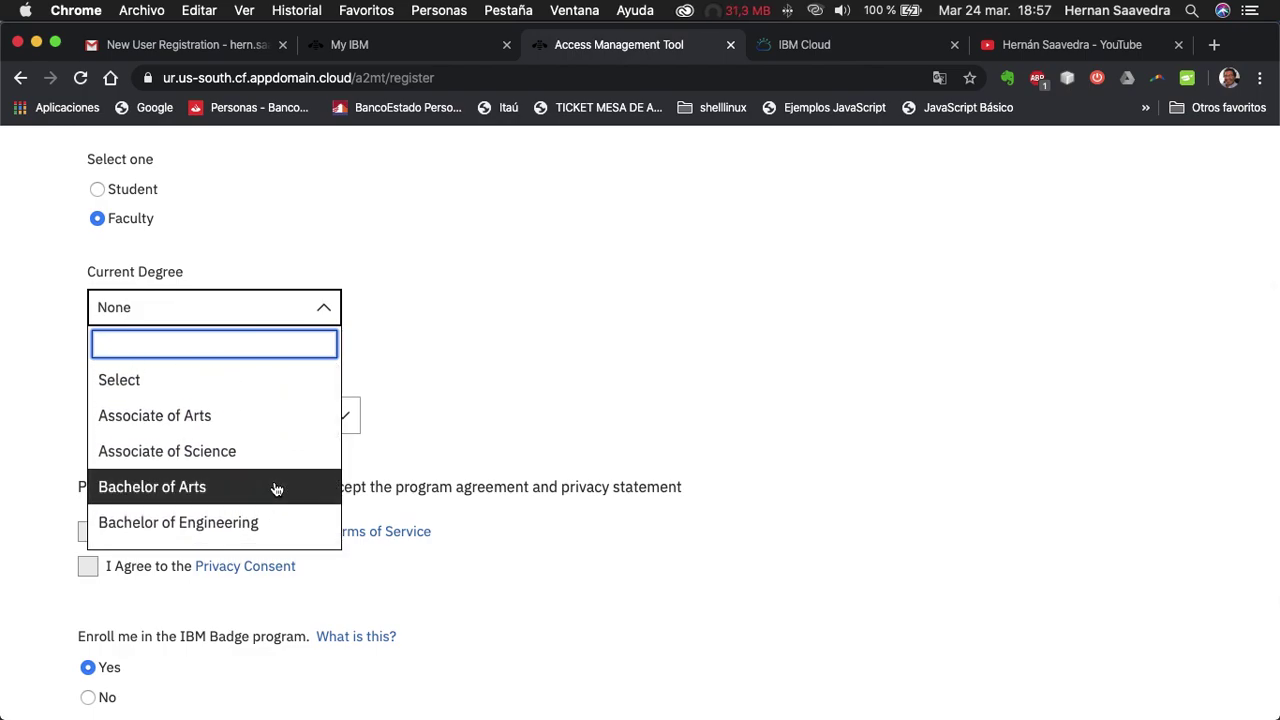
scroll(277, 489, "down", 6)
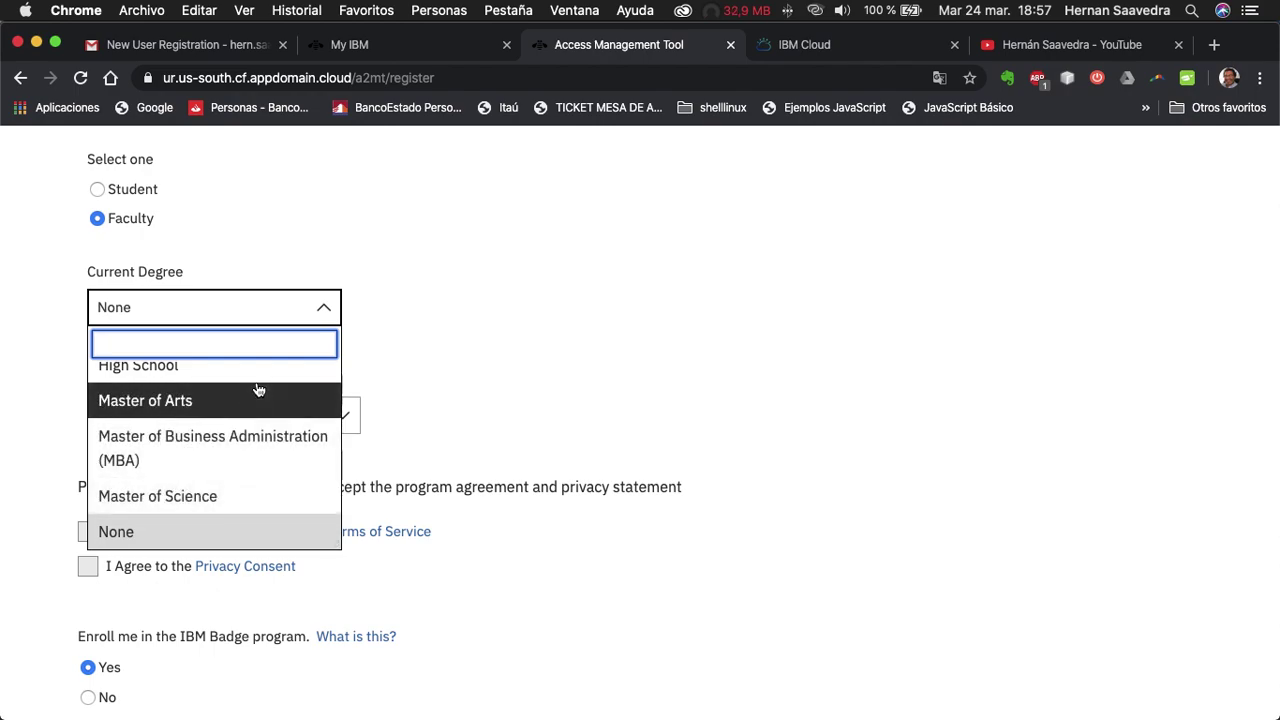
left_click(264, 535)
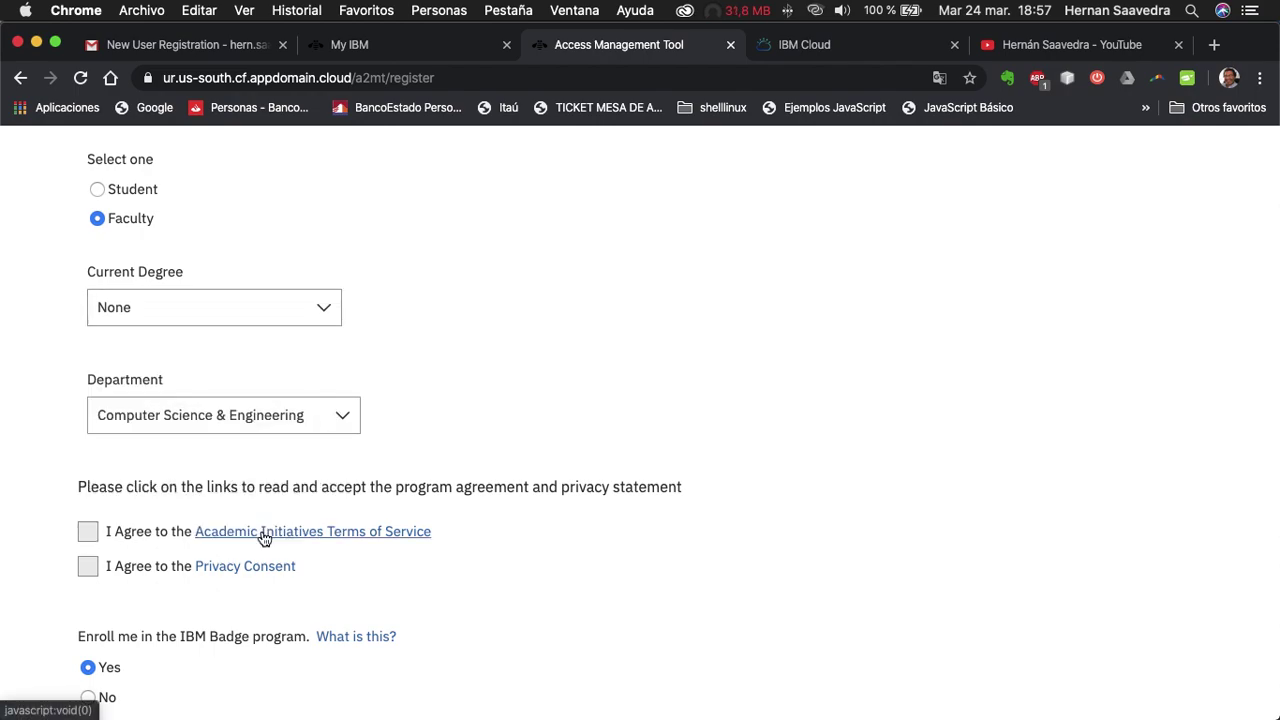
Keep Department as Computer Science & Engineering and set Current Degree to Master of Science.
left_click(280, 318)
left_click(619, 395)
left_click(355, 418)
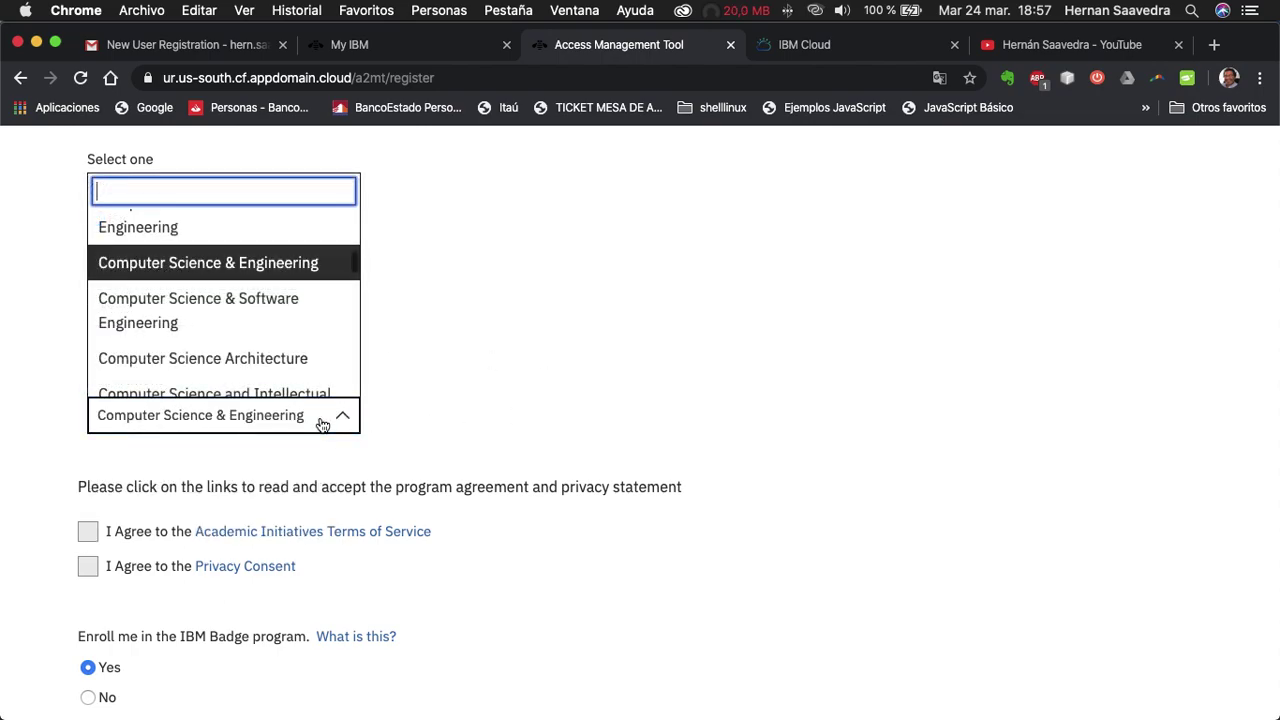
left_click(517, 385)
scroll(486, 467, "up", 2)
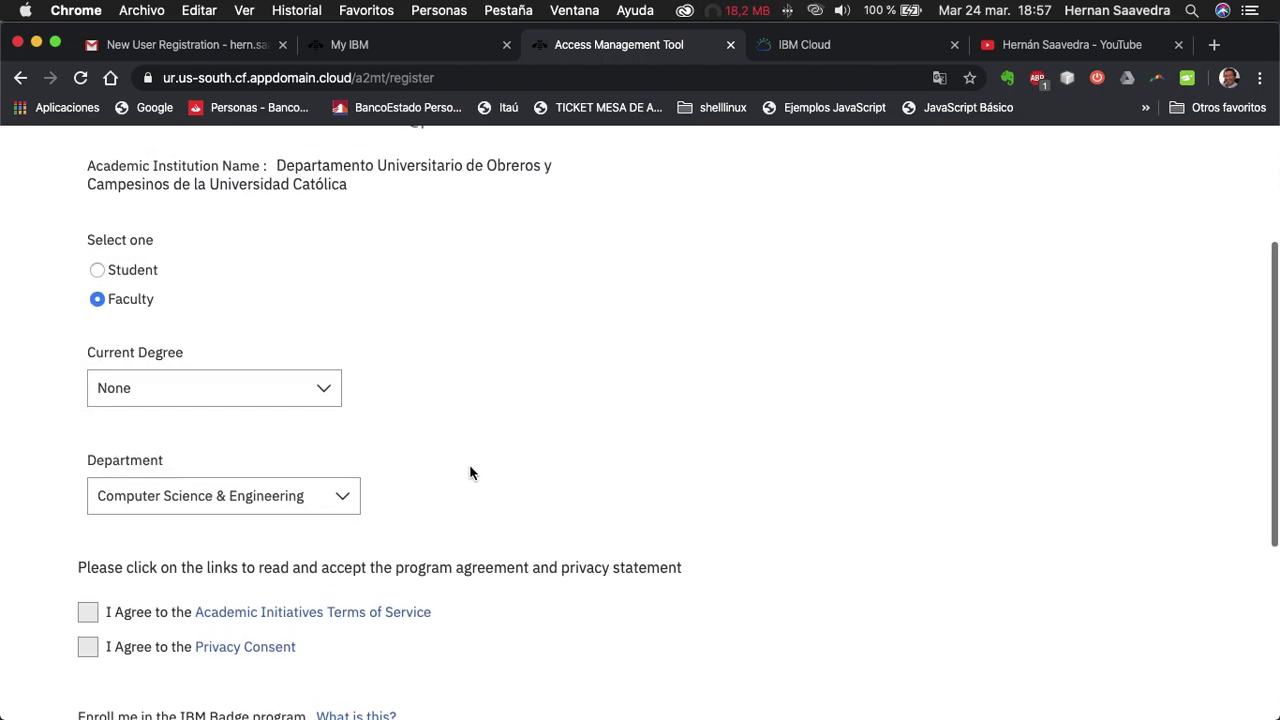
left_click(320, 394)
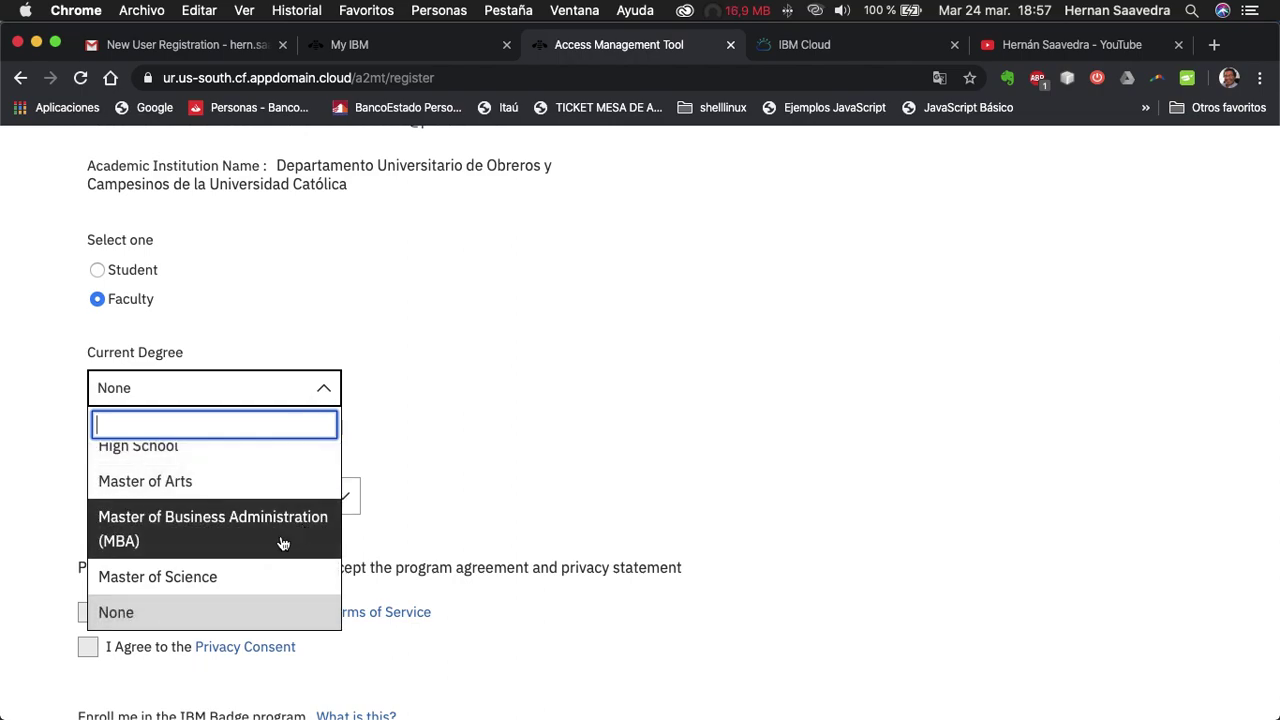
scroll(283, 543, "down", 1)
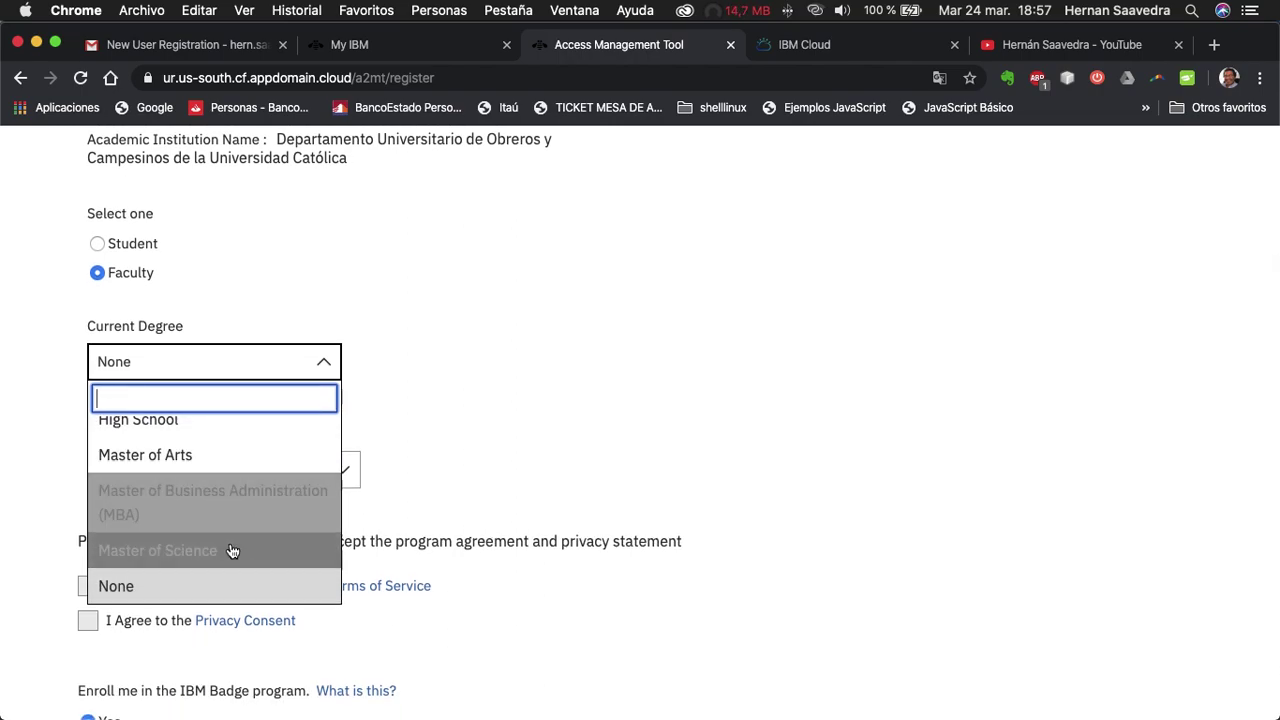
left_click(243, 550)
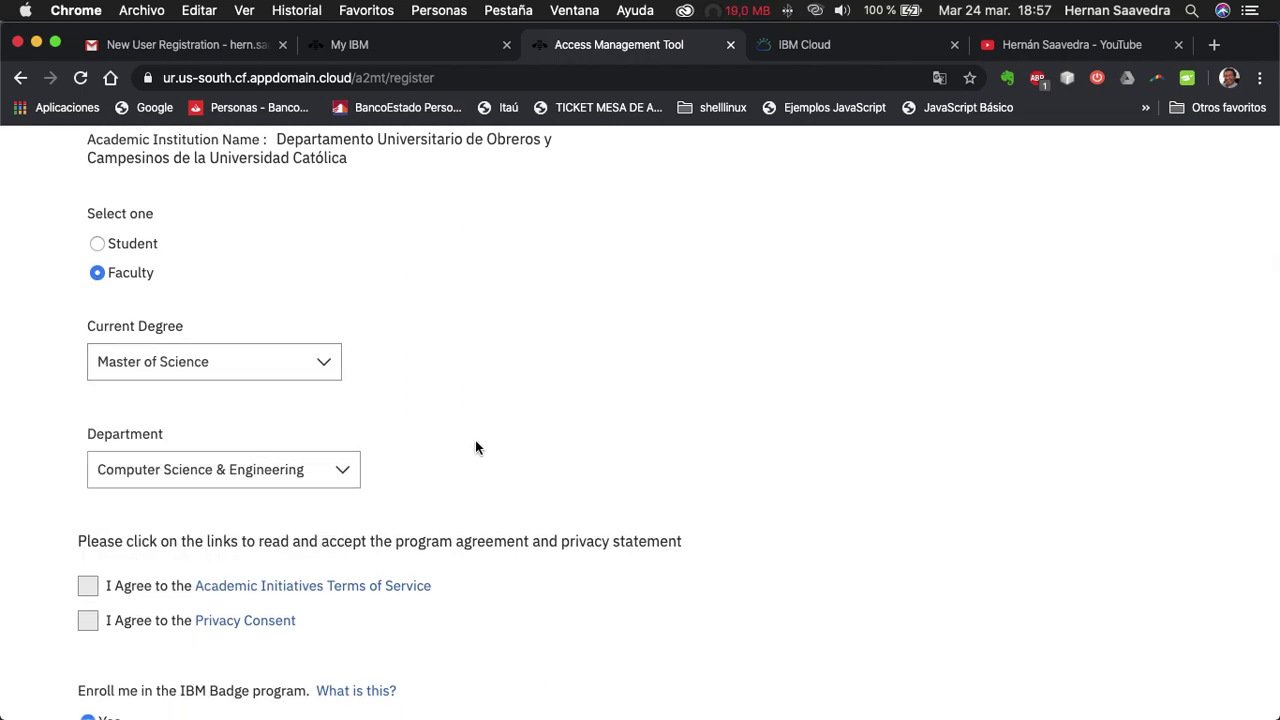
Browse the Department list, then reset Current Degree to None.
scroll(767, 540, "down", 3)
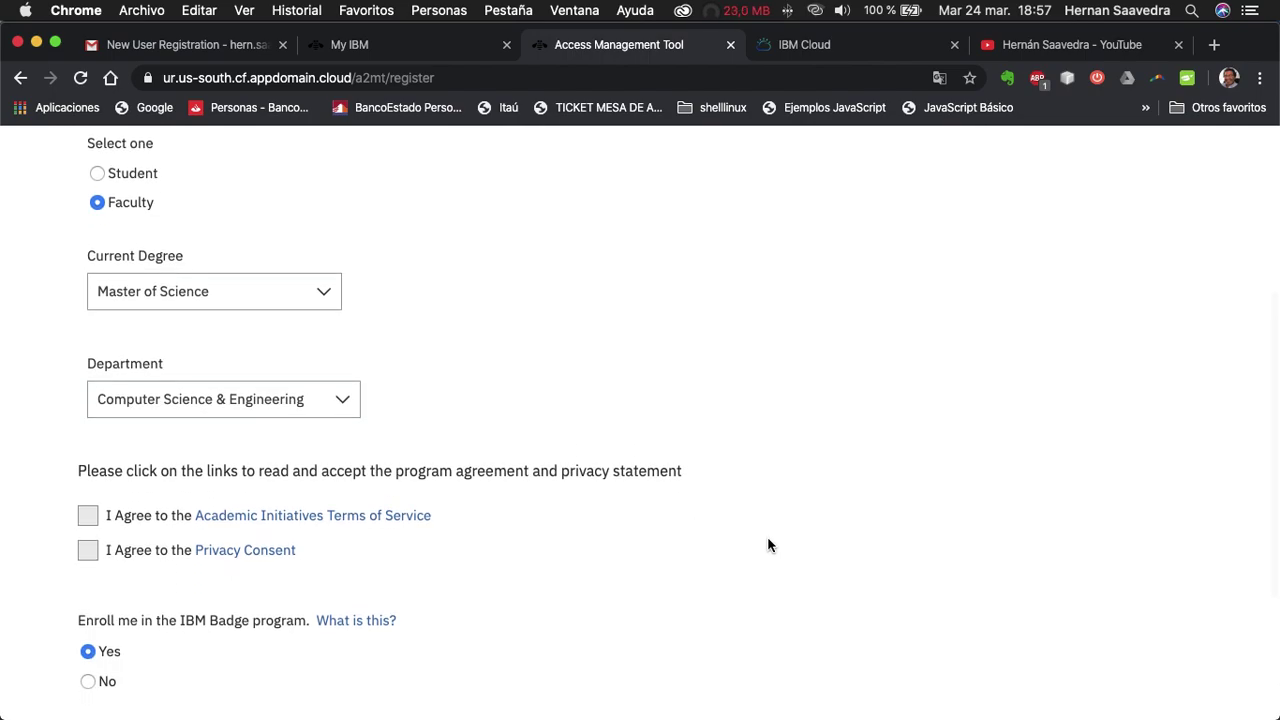
scroll(768, 545, "down", 2)
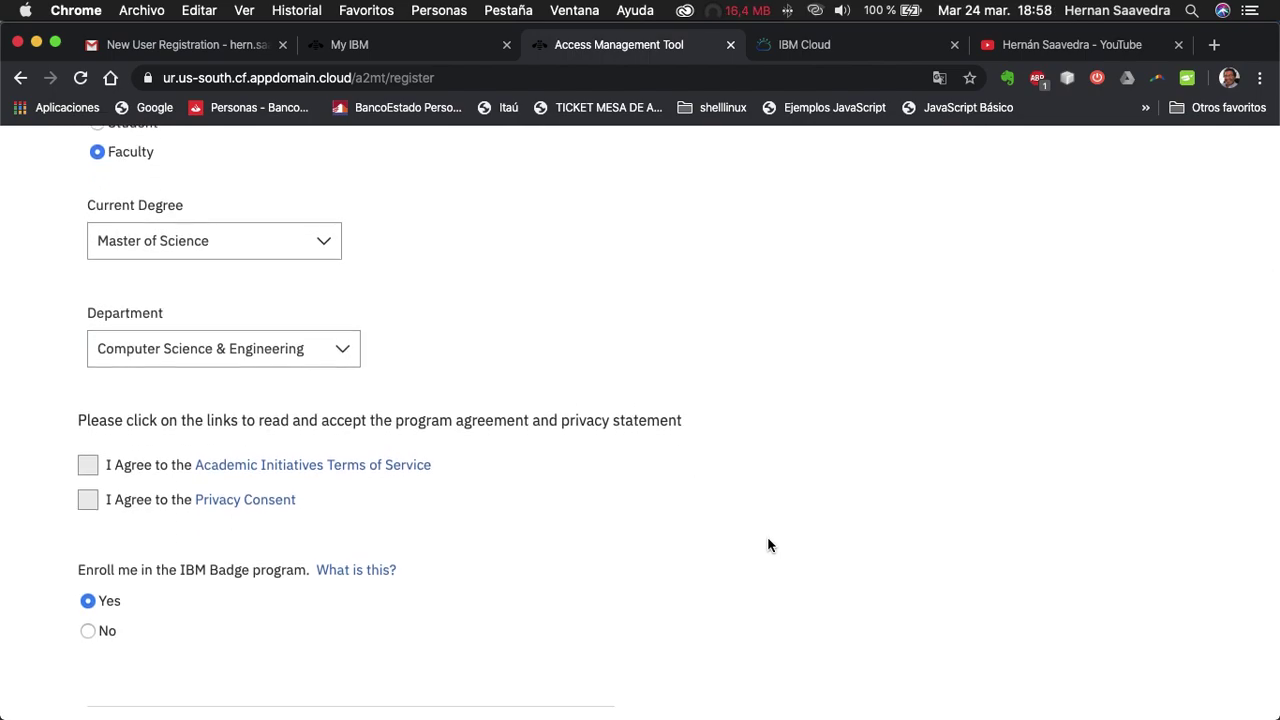
left_click(333, 360)
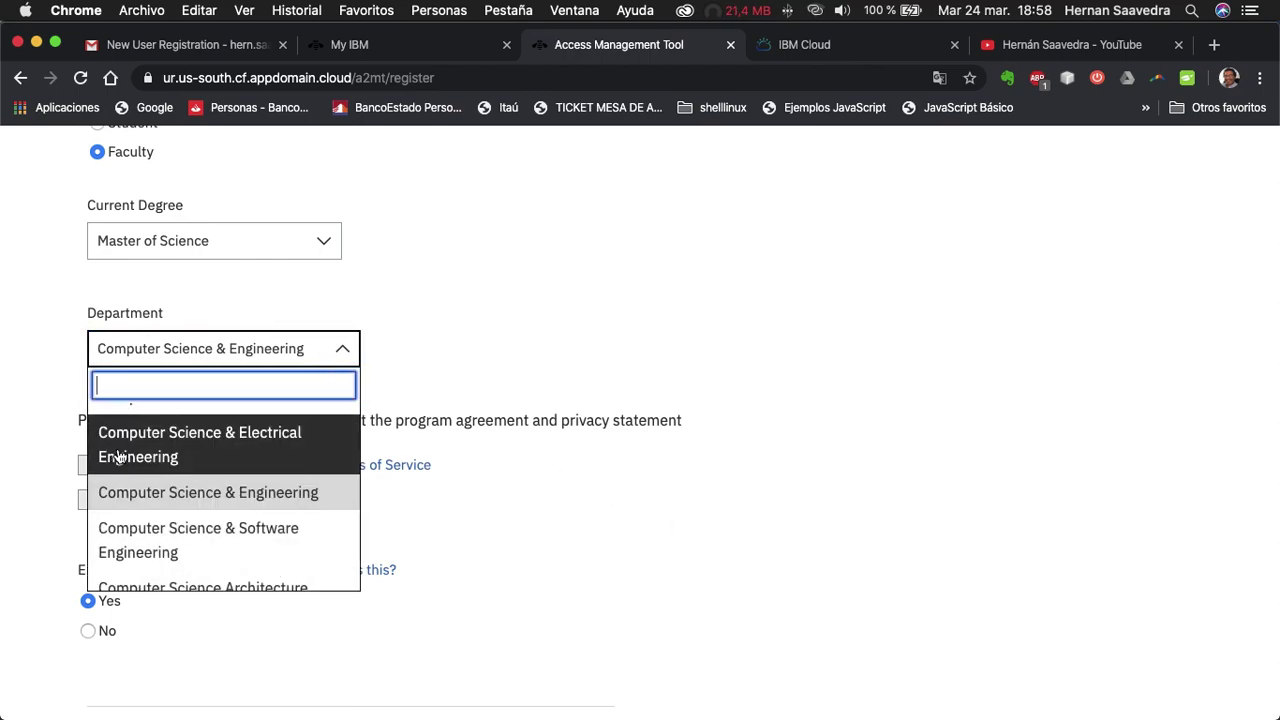
scroll(245, 550, "down", 3)
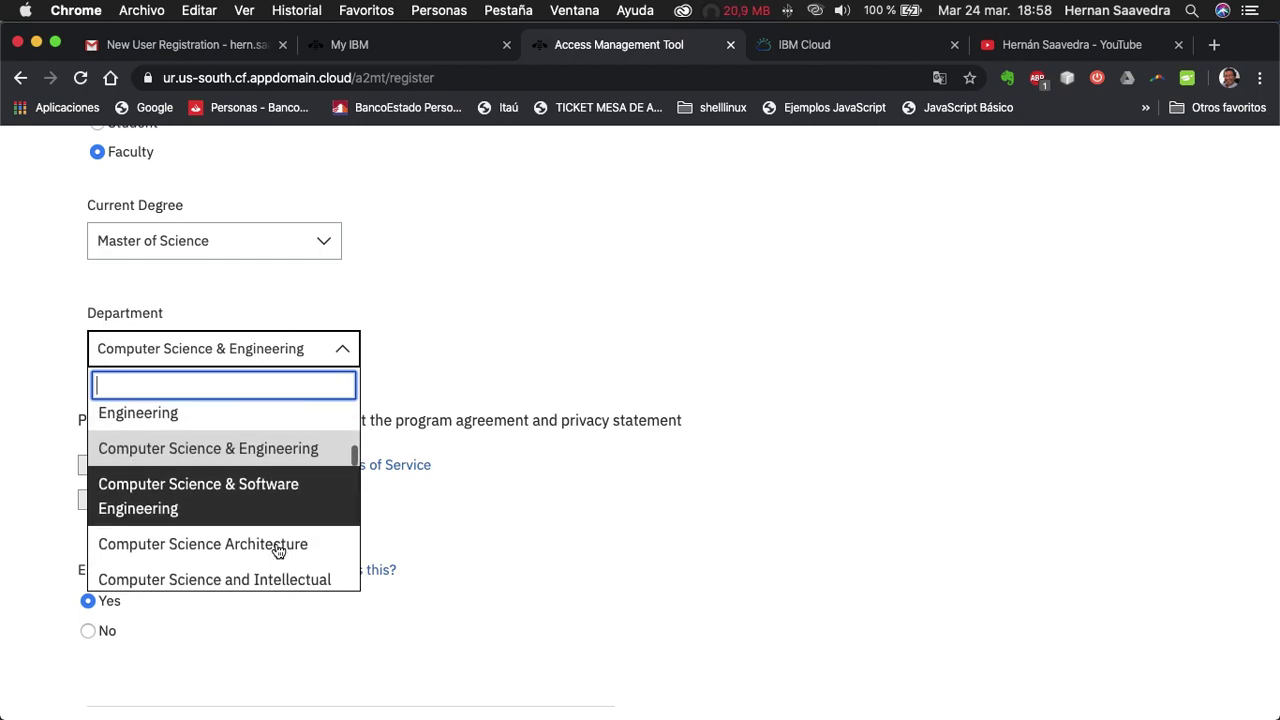
scroll(278, 551, "down", 1)
scroll(278, 551, "down", 4)
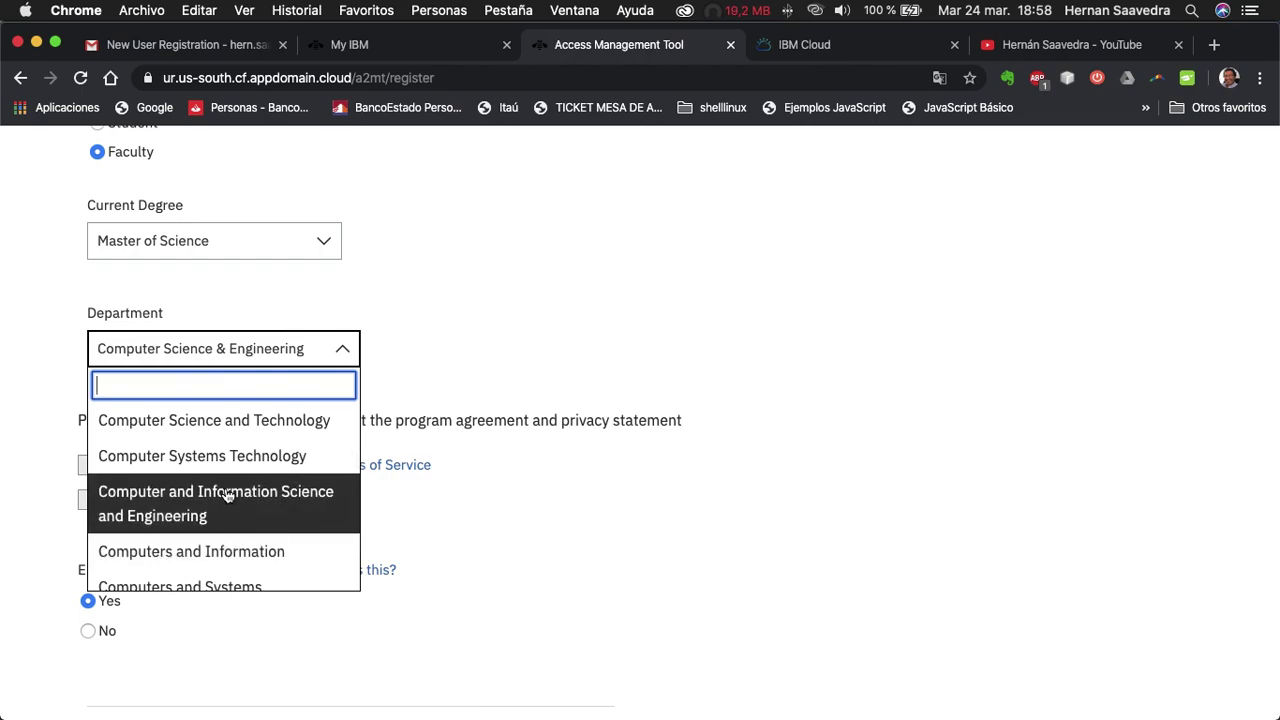
scroll(292, 531, "down", 2)
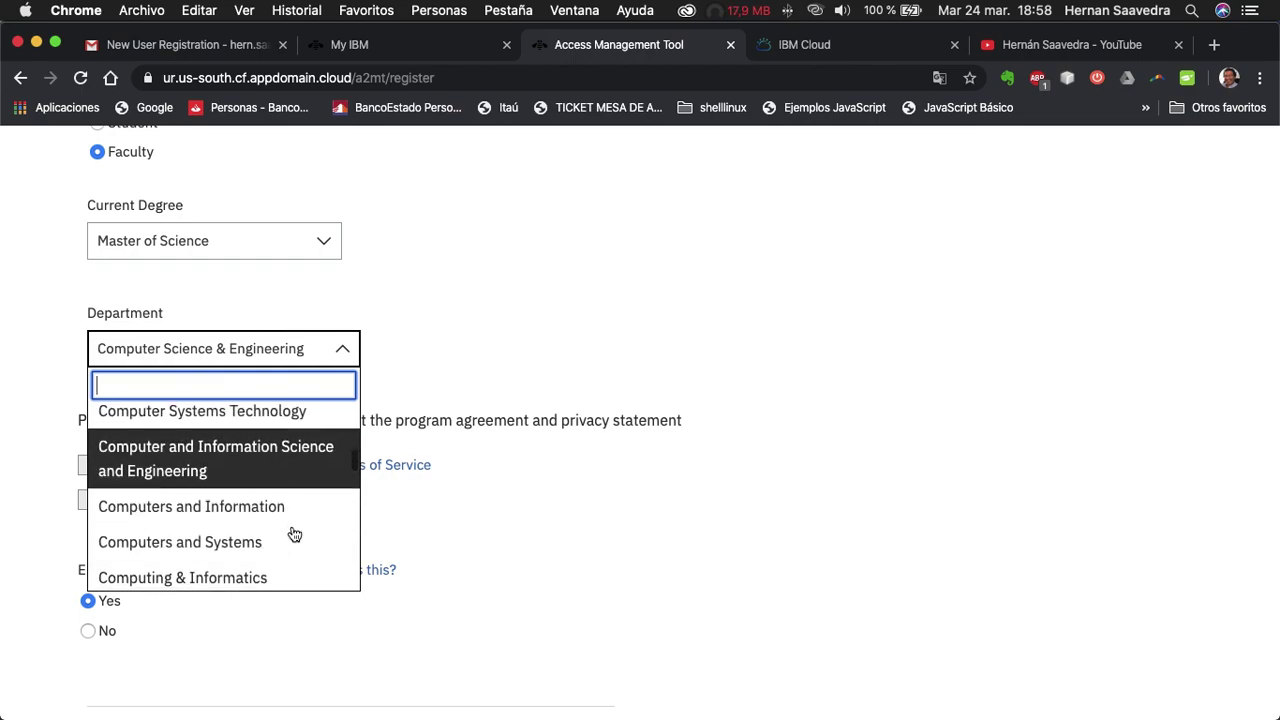
left_click(300, 352)
left_click(300, 352)
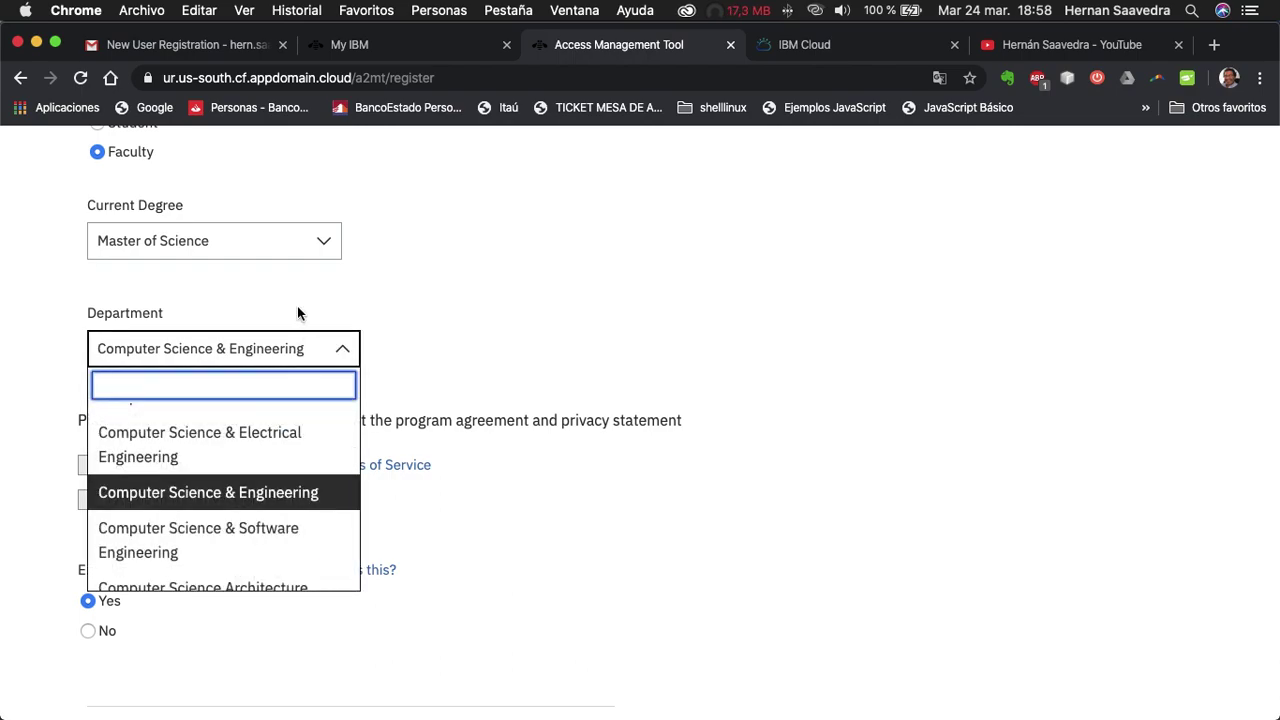
left_click(310, 243)
left_click(225, 466)
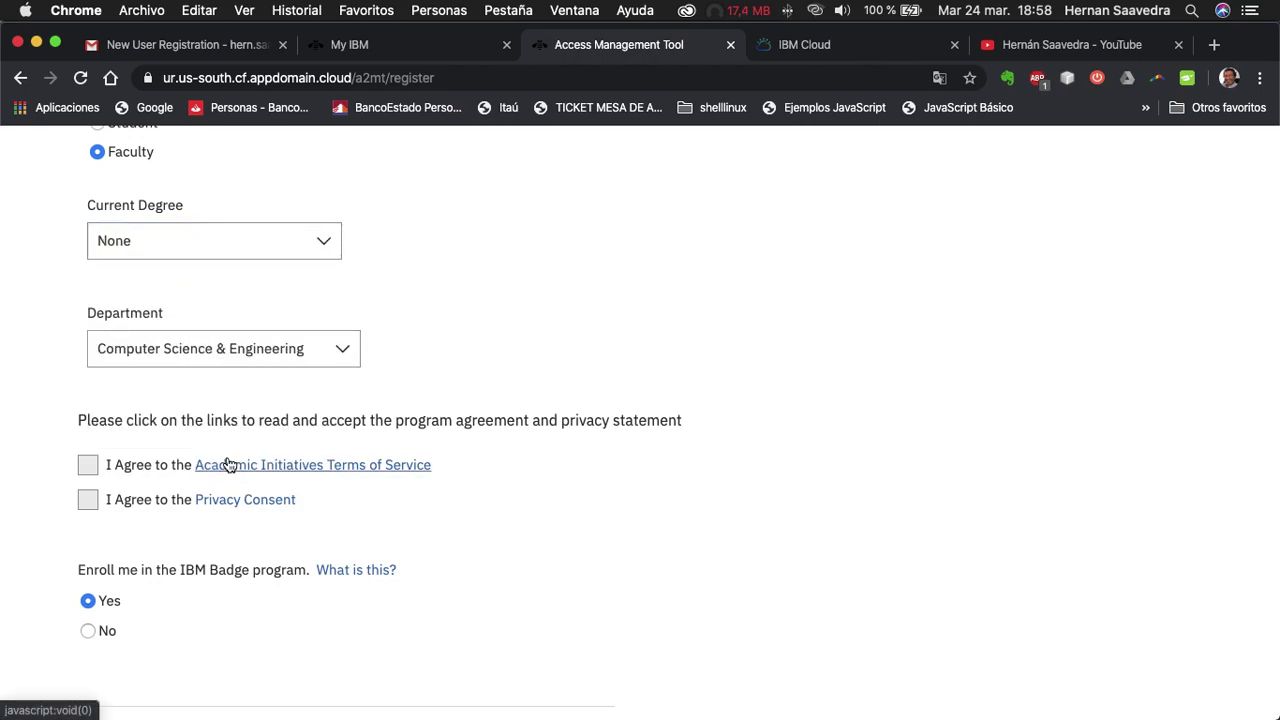
Scroll through the Department list again, clicking the Computers and Systems entry.
left_click(266, 350)
scroll(268, 551, "down", 2)
scroll(268, 551, "down", 2)
scroll(268, 551, "up", 3)
scroll(268, 551, "down", 4)
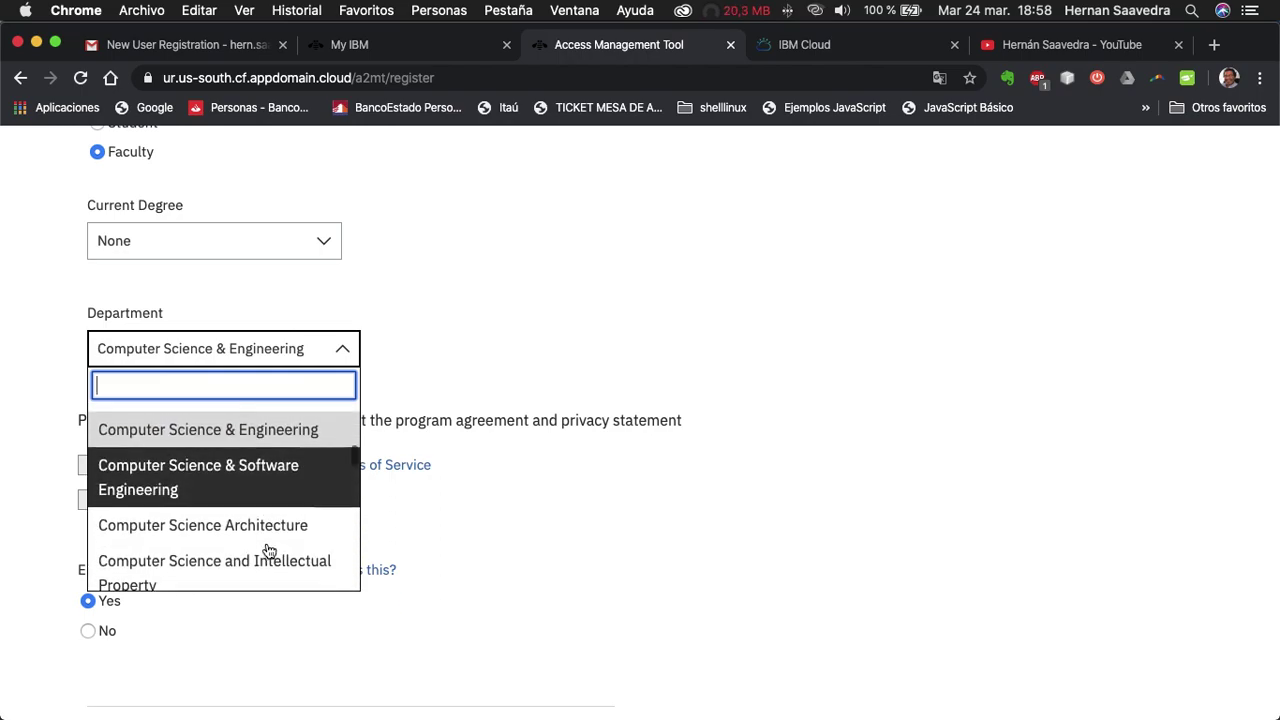
scroll(268, 551, "down", 2)
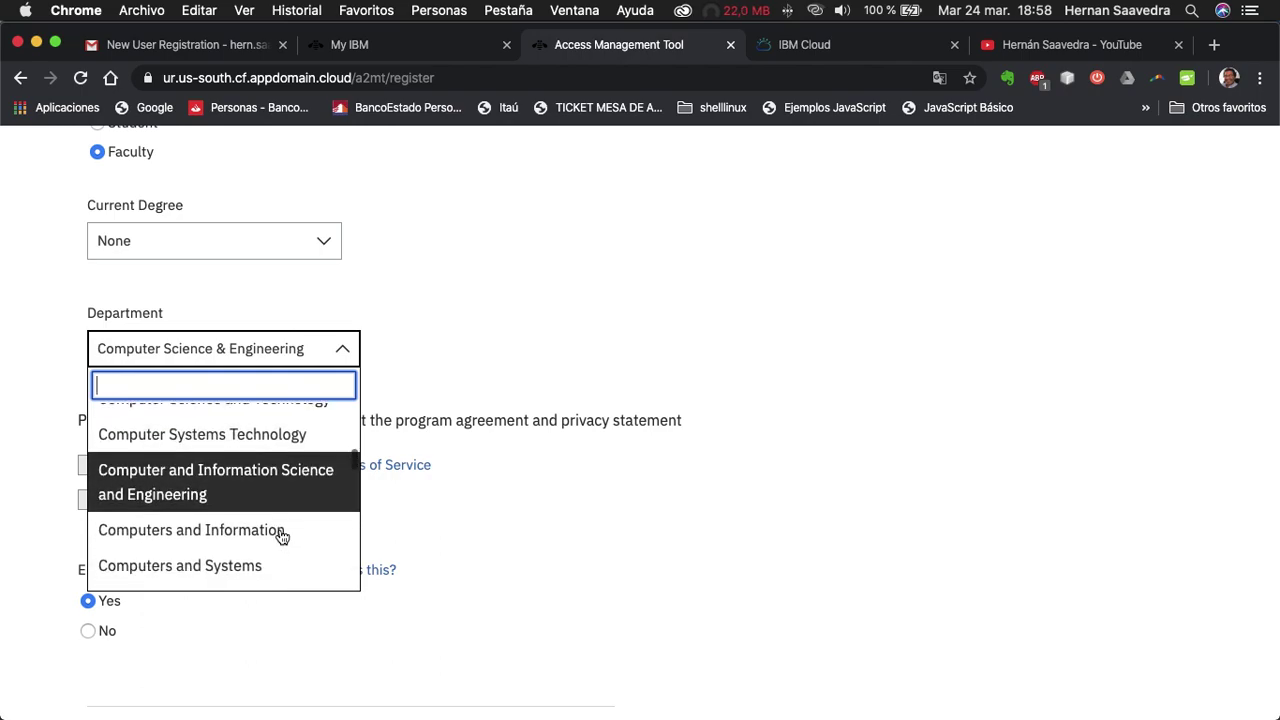
left_click(282, 538)
scroll(282, 538, "down", 1)
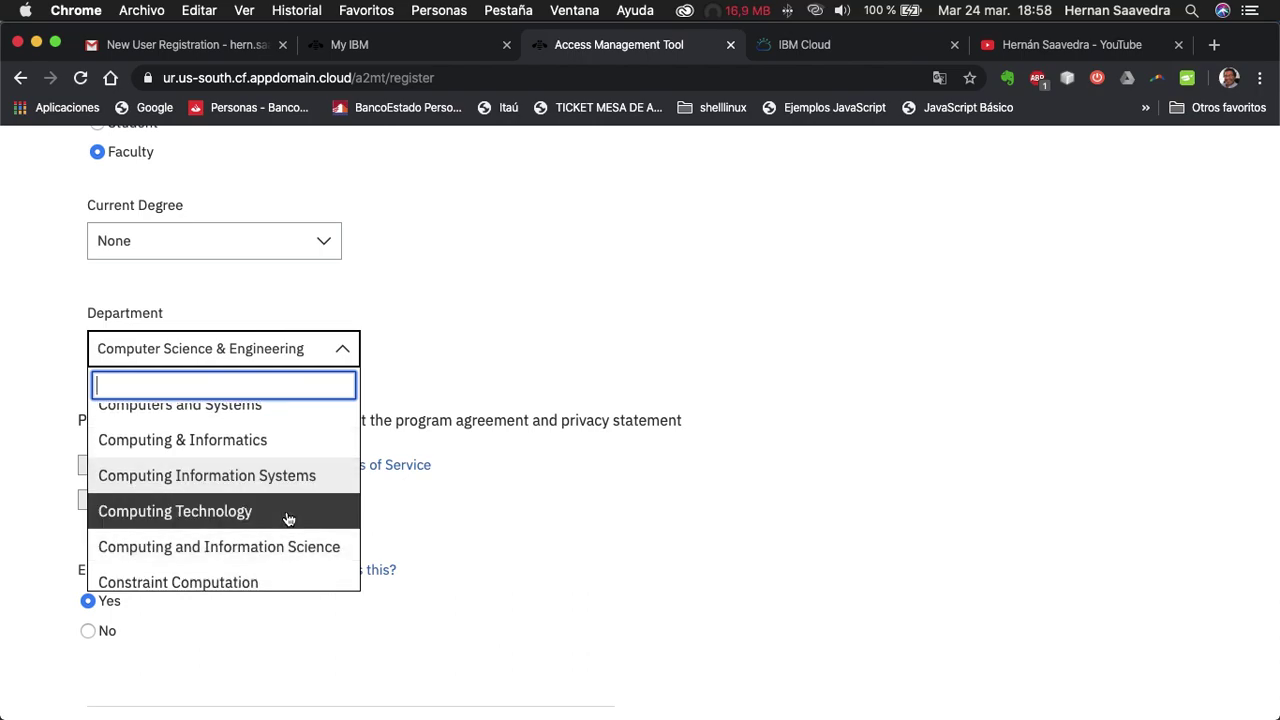
scroll(294, 530, "down", 1)
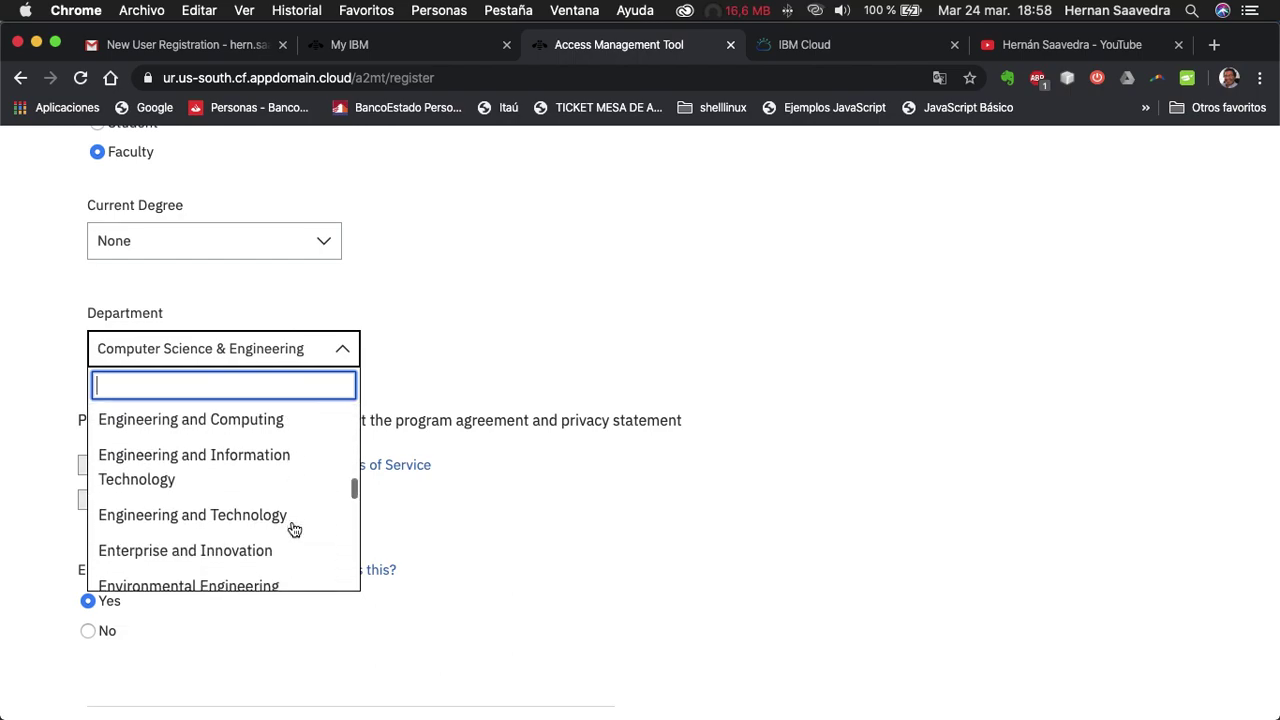
scroll(294, 529, "up", 3)
Scroll the registration form and choose Computer Science & Engineering as the department.
scroll(294, 529, "down", 3)
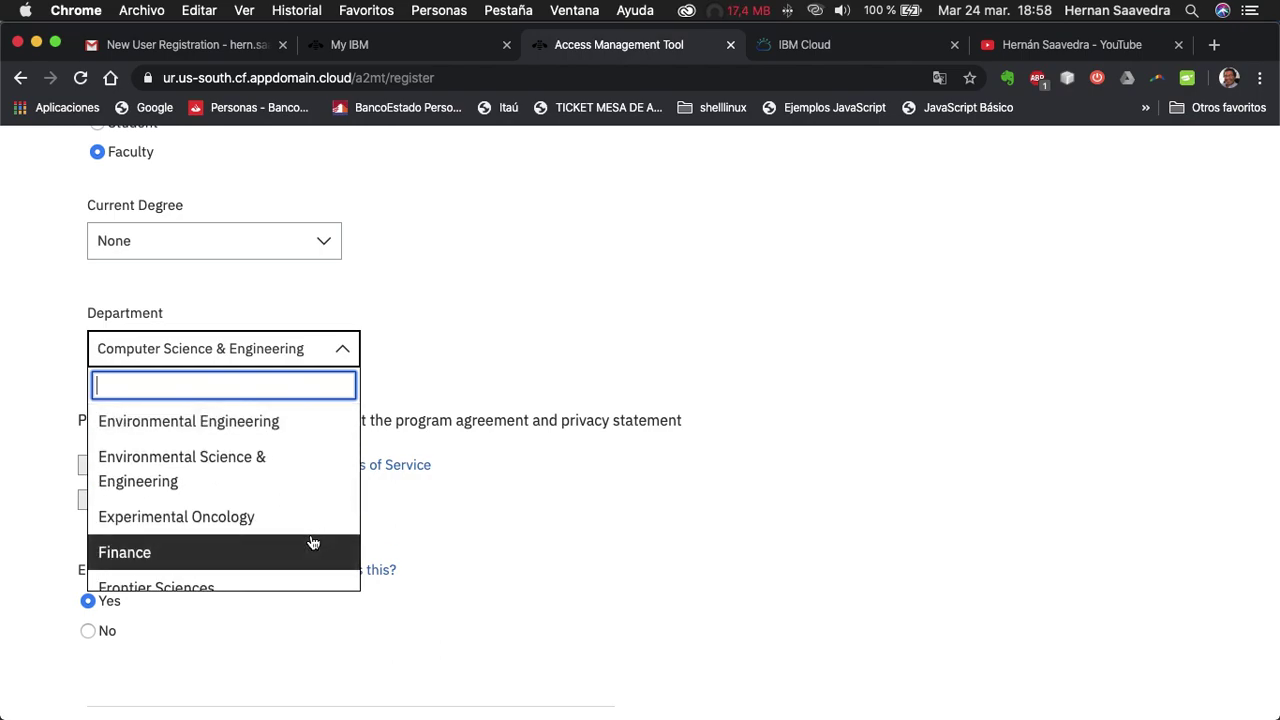
scroll(312, 542, "down", 1)
scroll(313, 542, "down", 1)
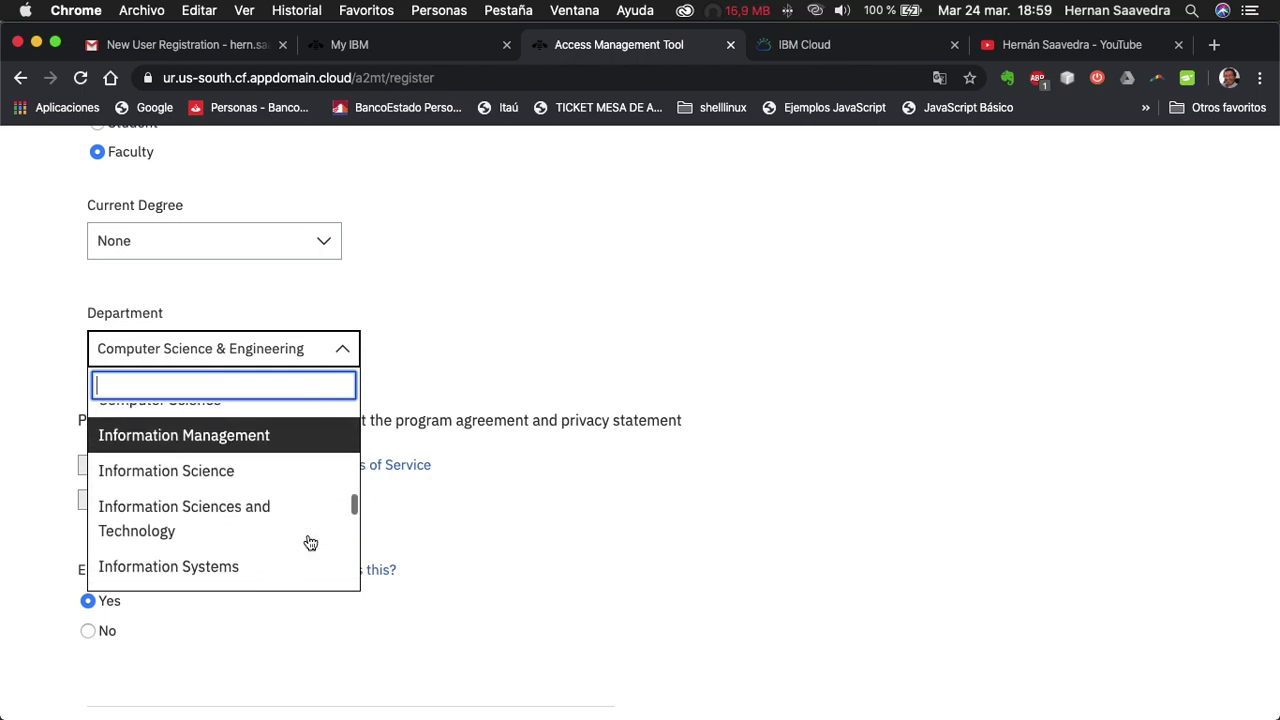
scroll(311, 542, "down", 1)
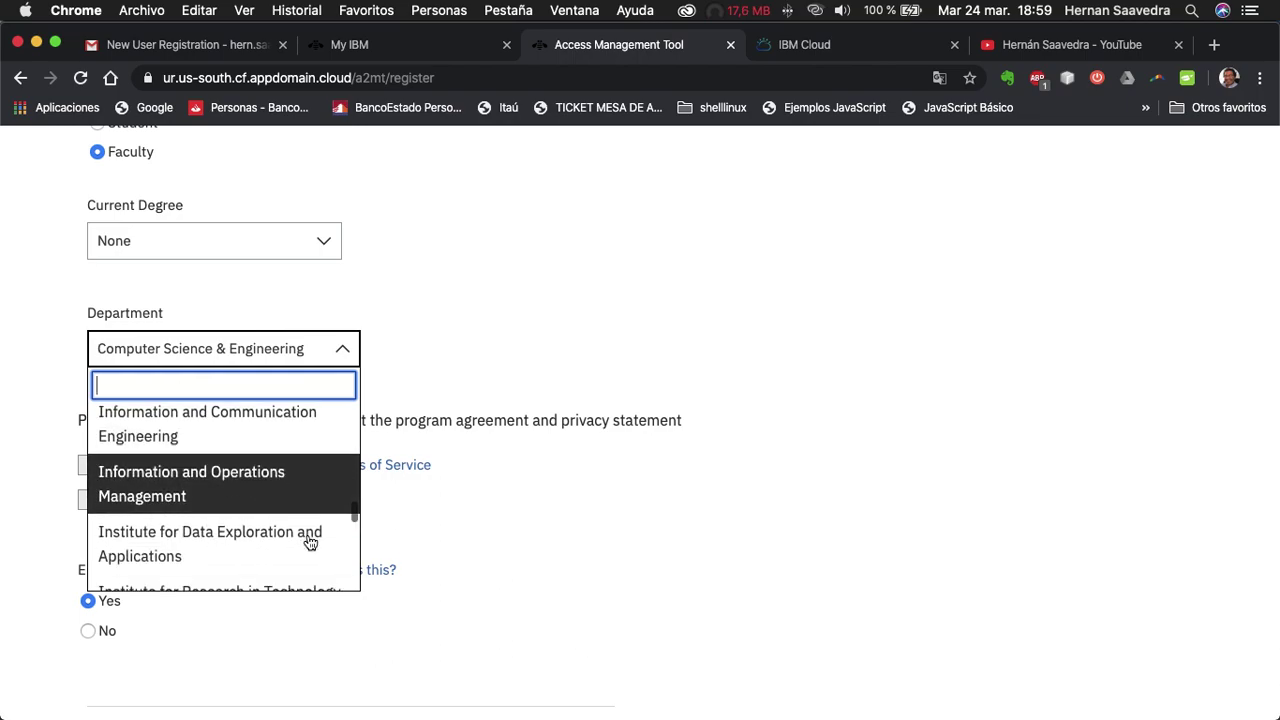
scroll(311, 542, "down", 2)
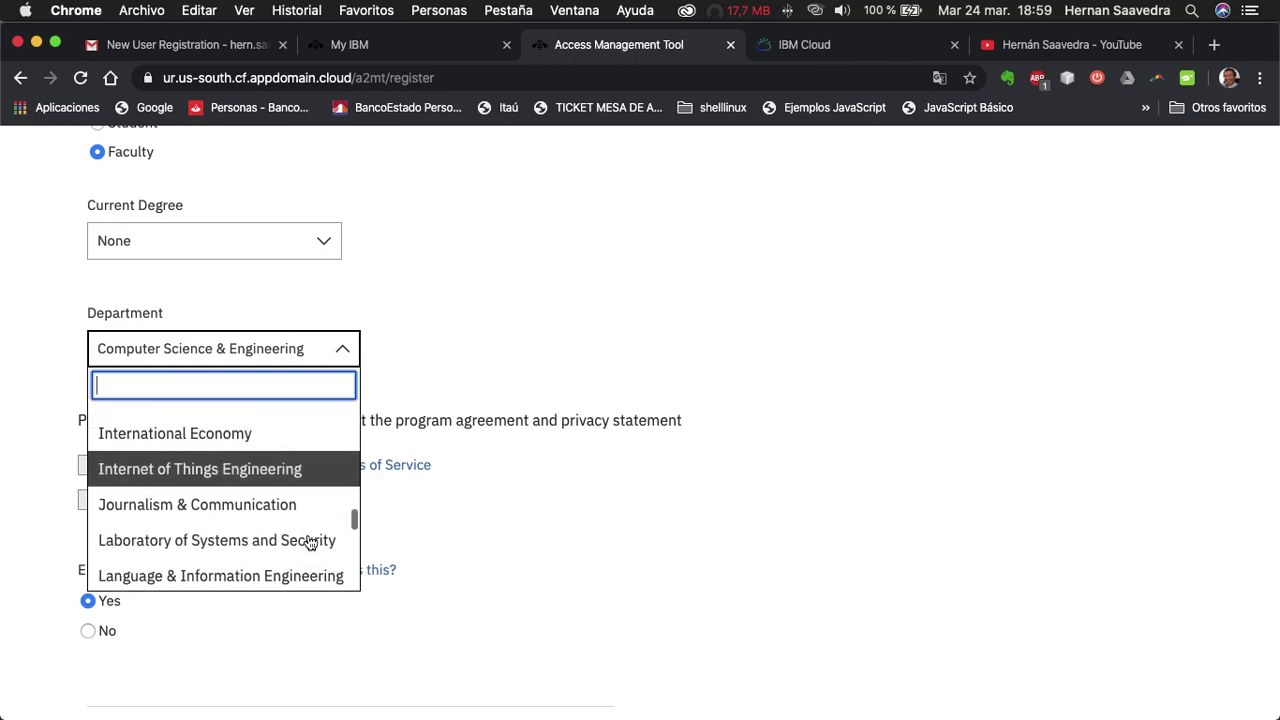
scroll(311, 542, "down", 3)
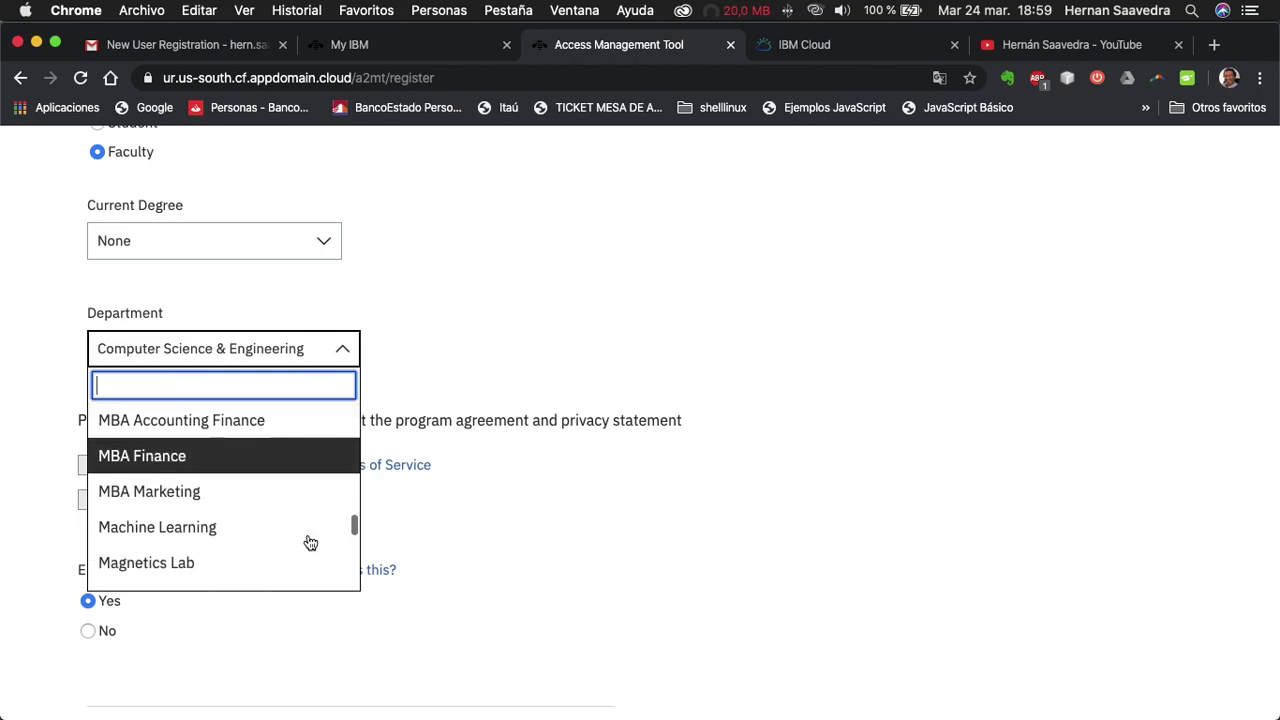
scroll(311, 542, "down", 5)
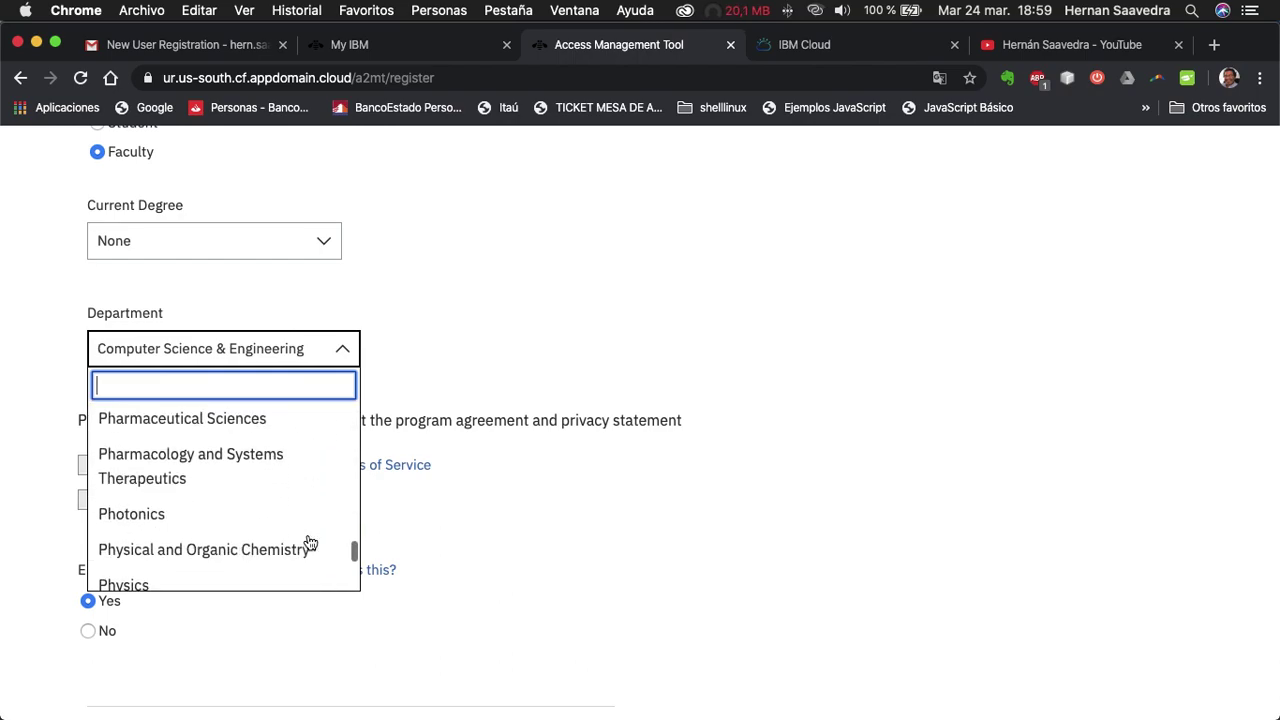
scroll(311, 542, "down", 4)
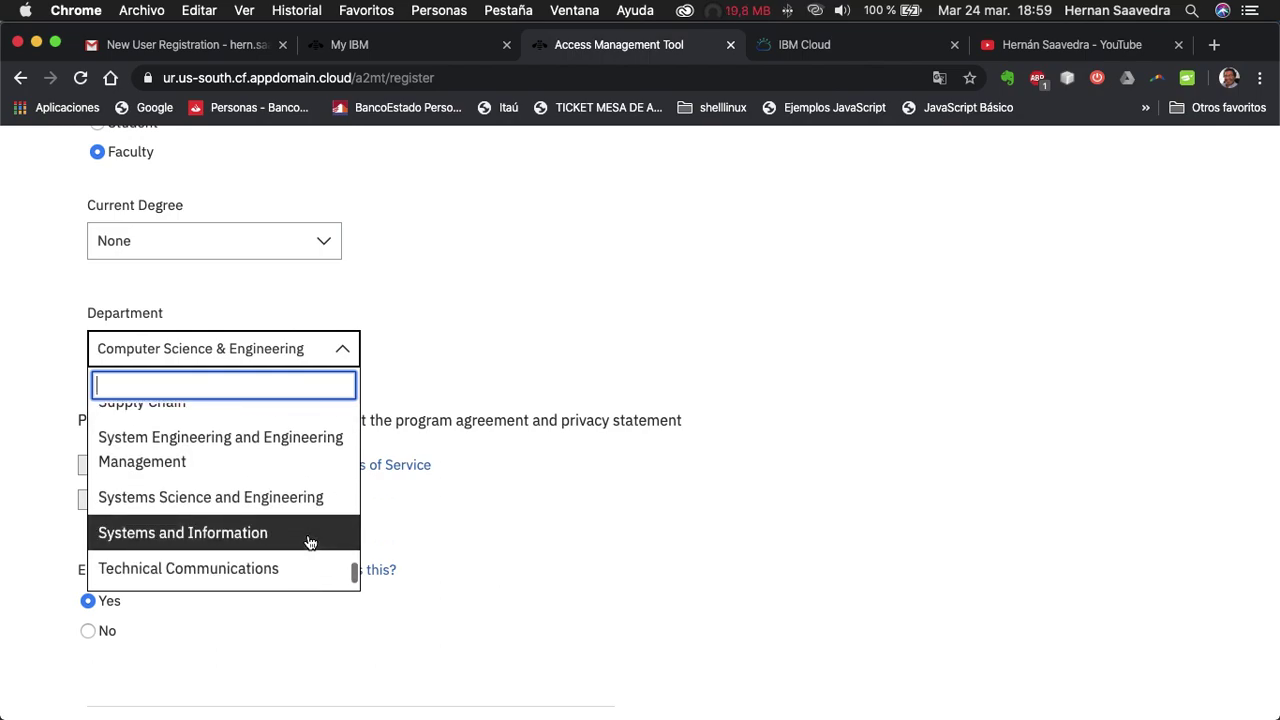
scroll(311, 542, "down", 3)
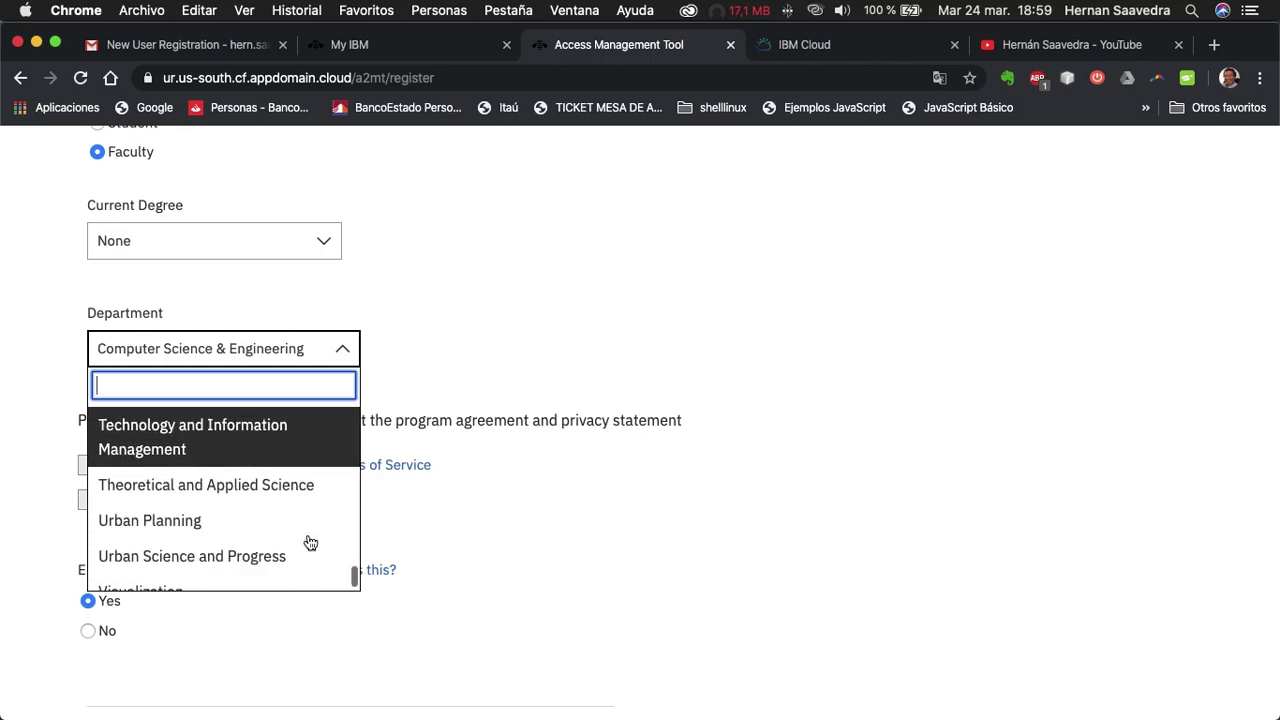
scroll(311, 542, "up", 3)
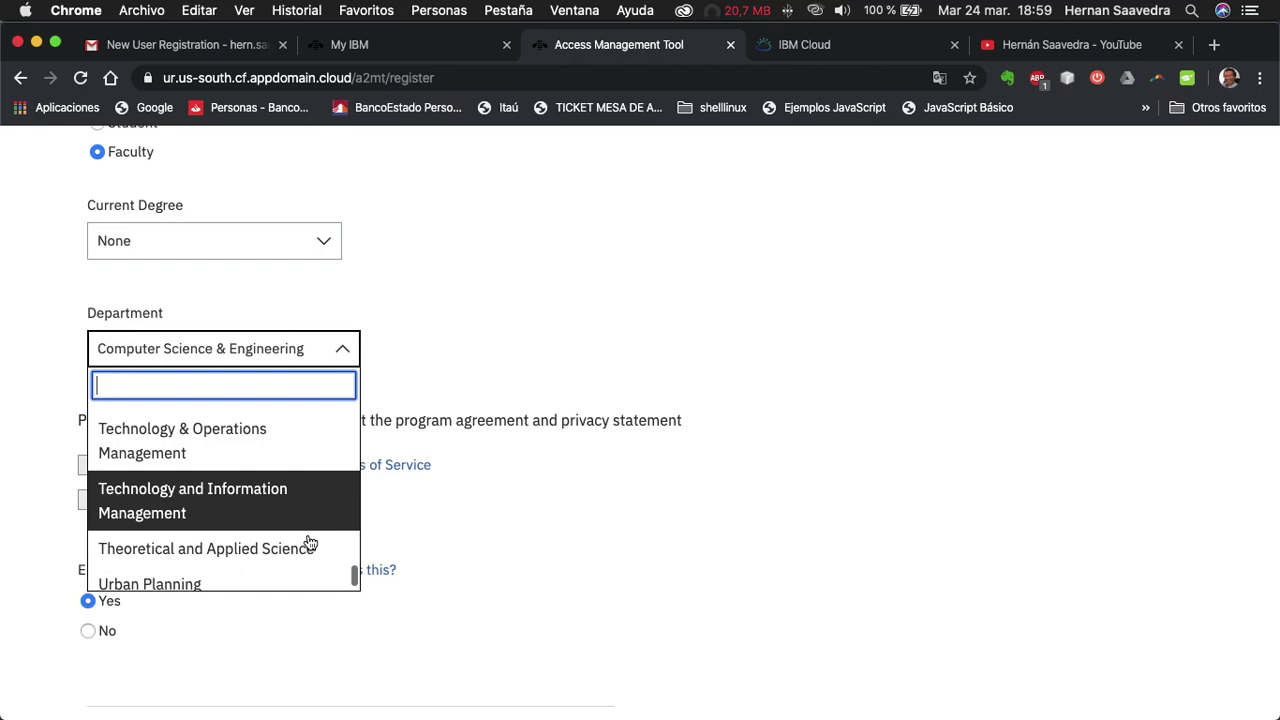
scroll(311, 542, "down", 1)
scroll(311, 542, "up", 2)
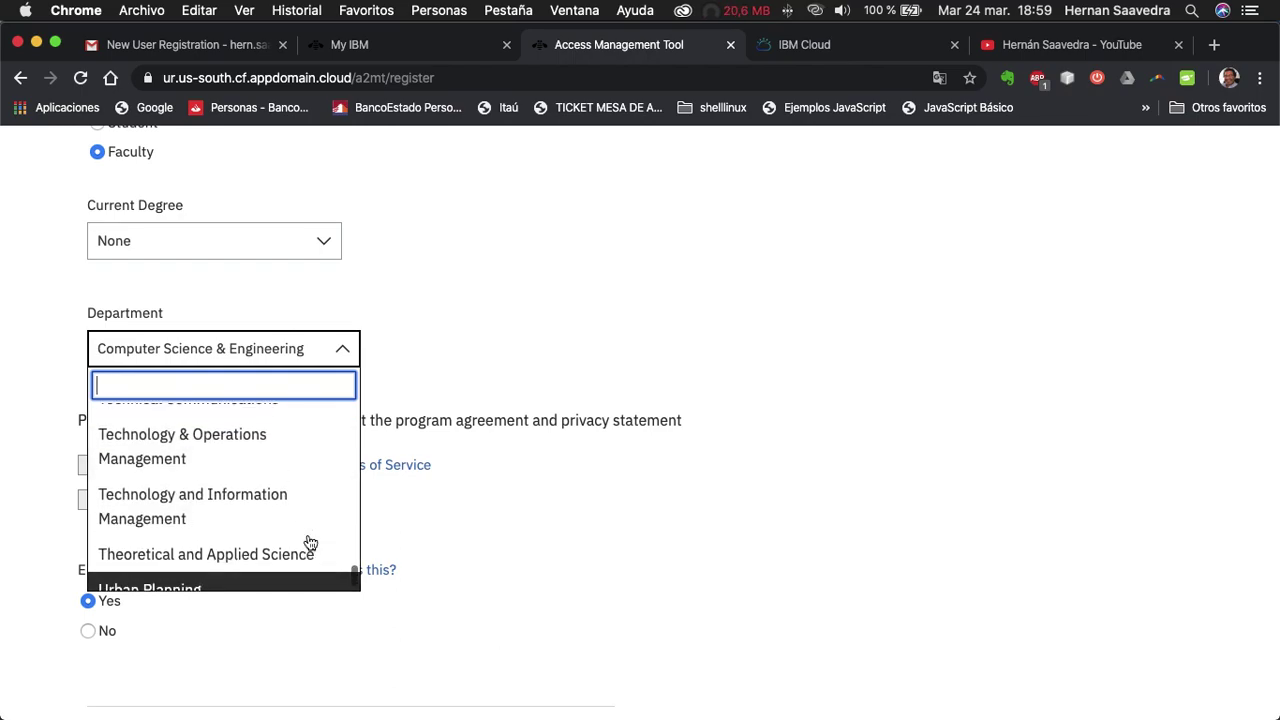
scroll(311, 542, "down", 2)
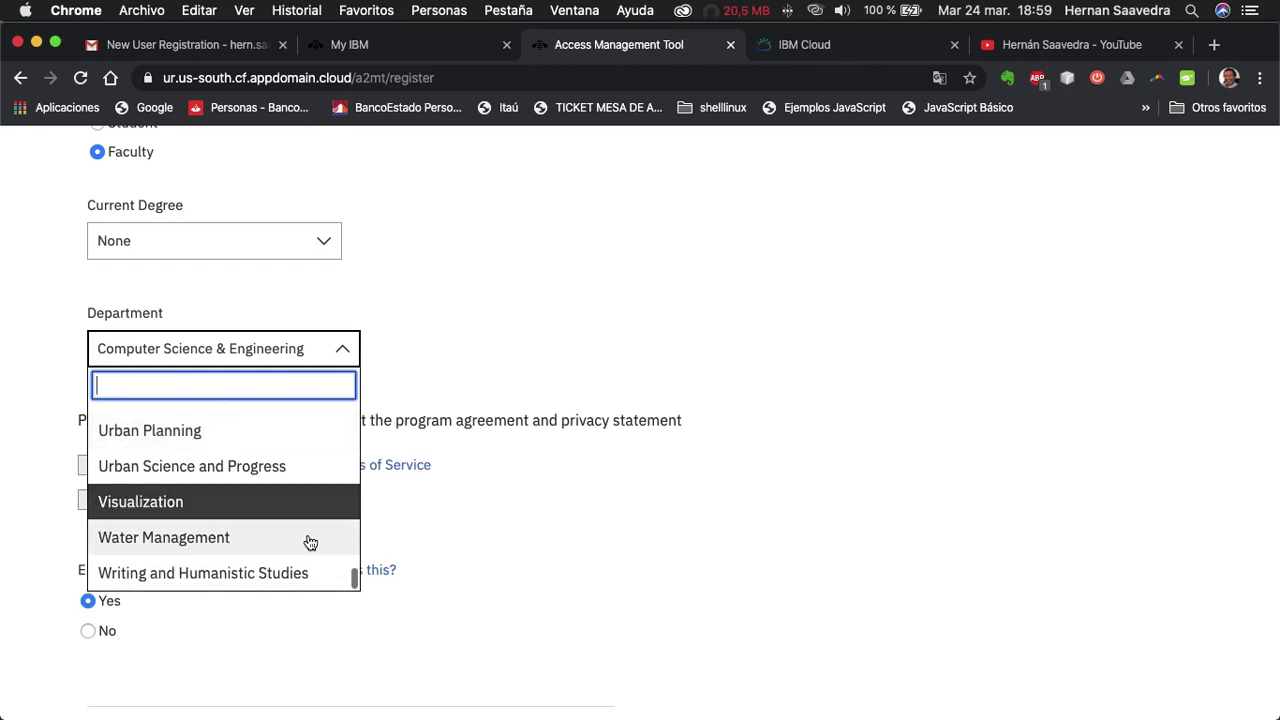
scroll(311, 542, "up", 1)
scroll(311, 542, "up", 4)
scroll(310, 543, "down", 7)
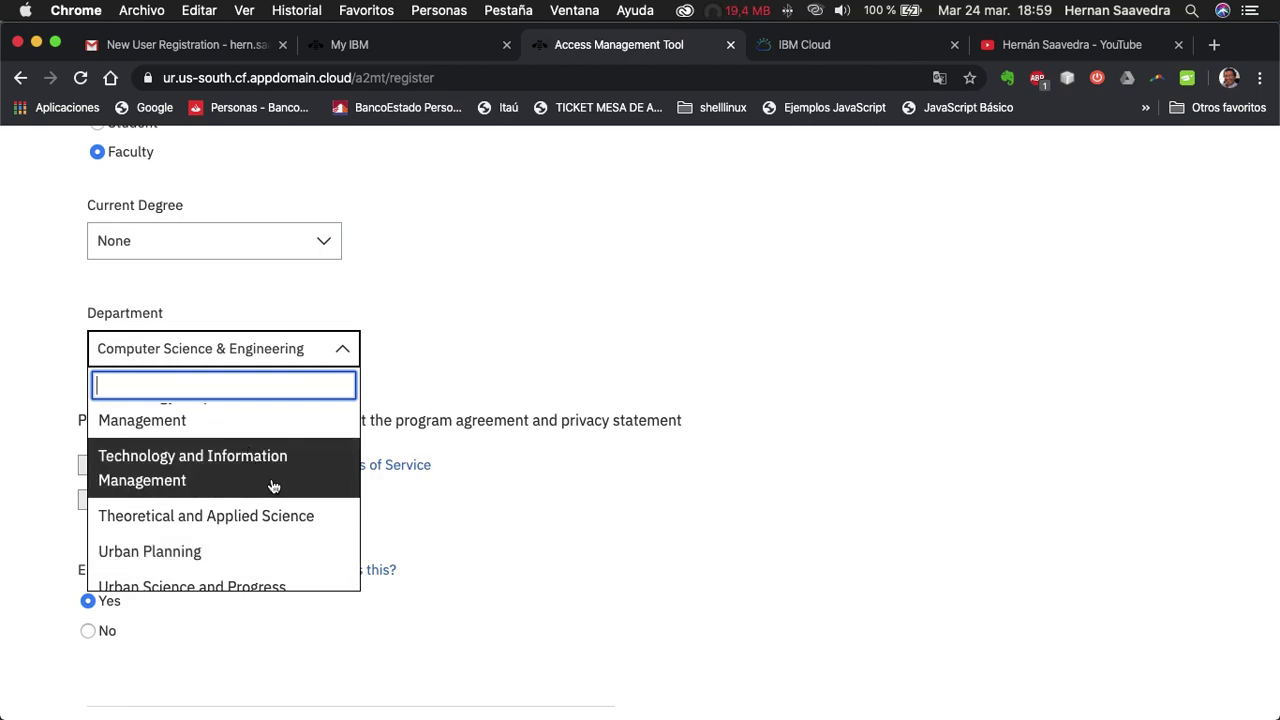
scroll(295, 498, "up", 3)
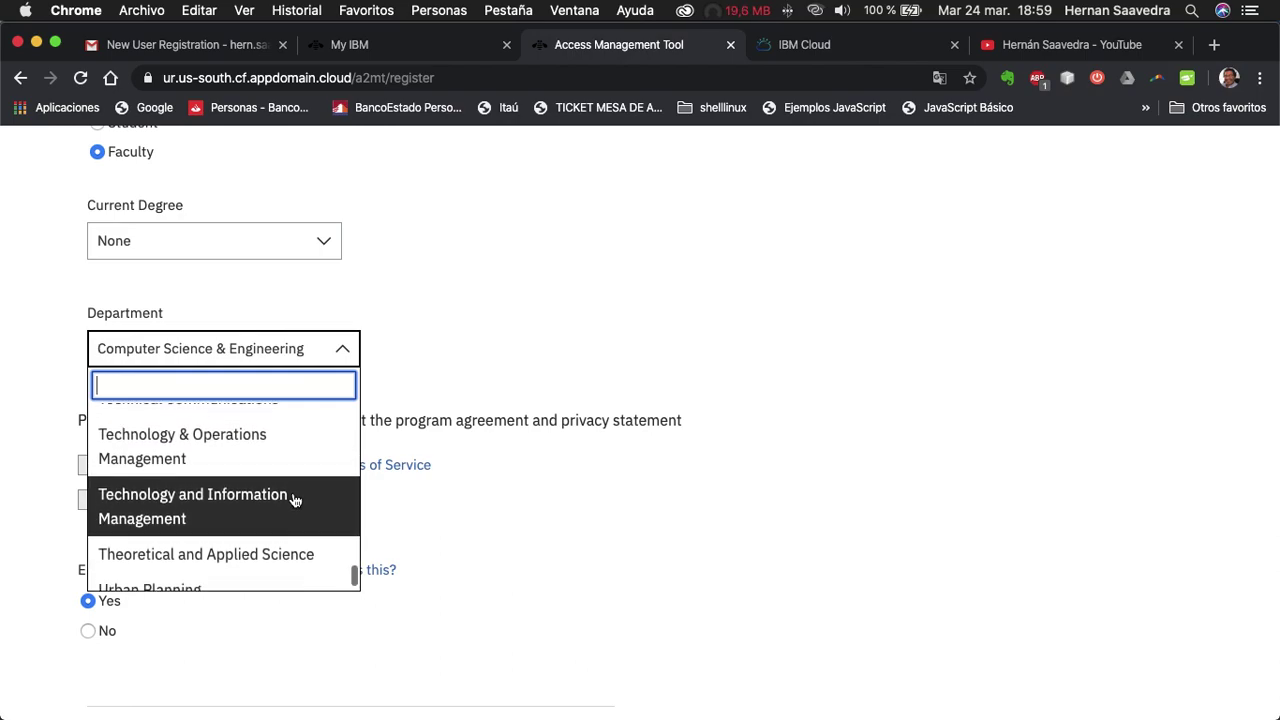
scroll(295, 500, "up", 10)
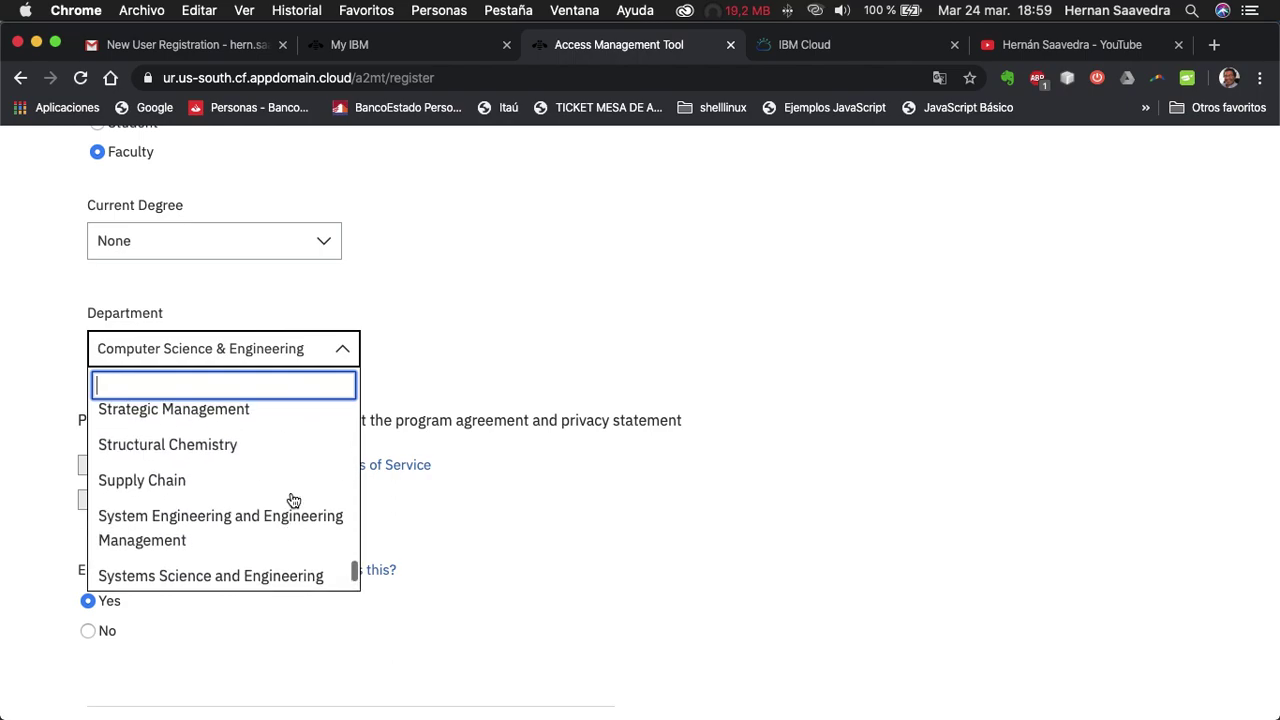
scroll(295, 500, "up", 12)
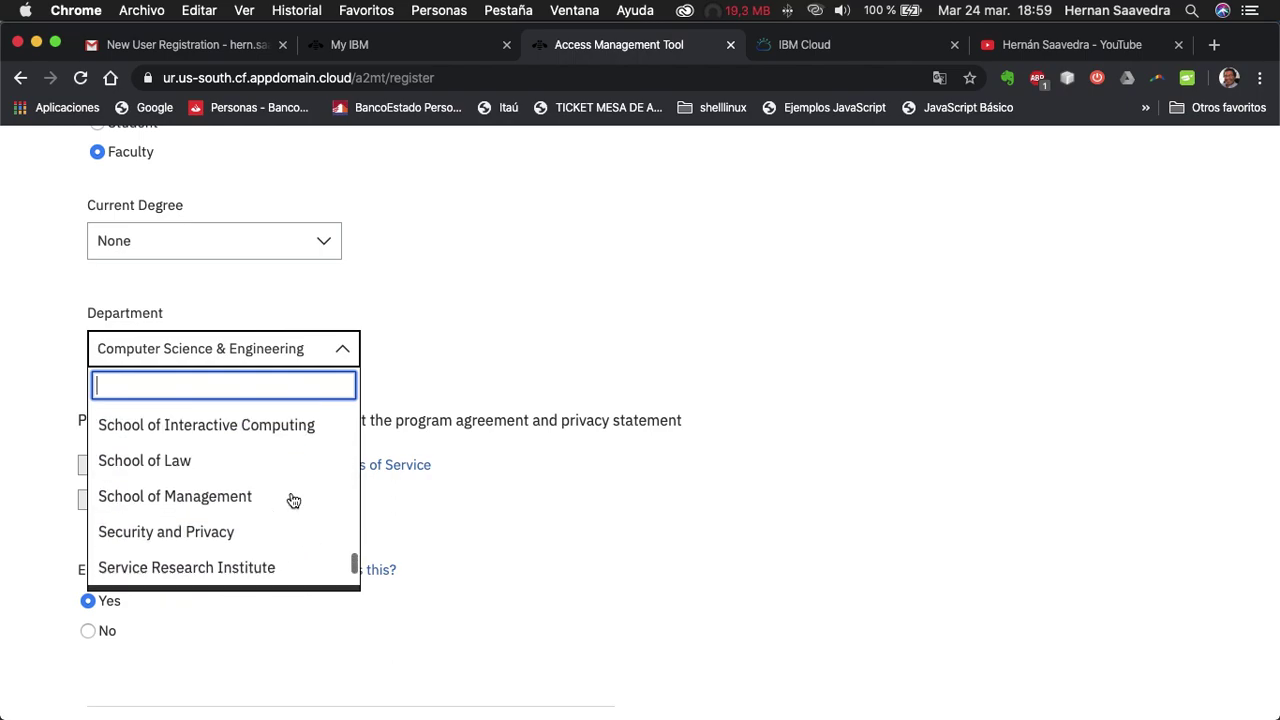
type("co")
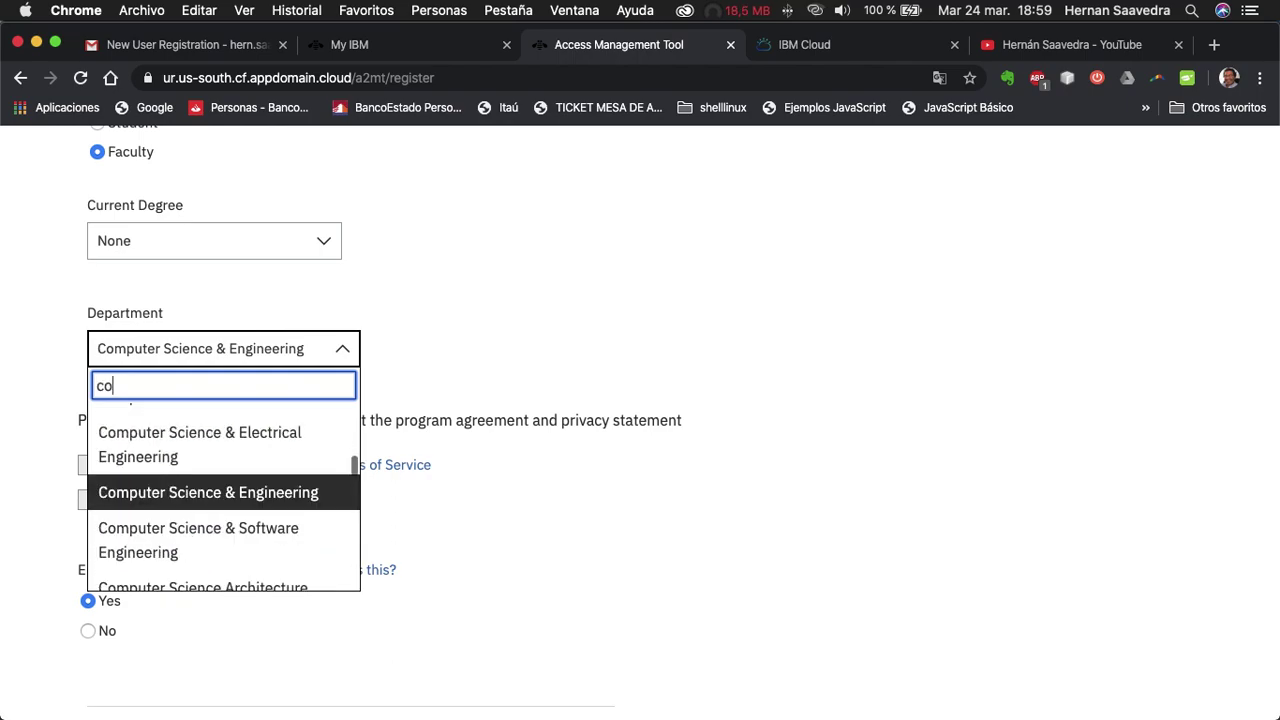
left_click(285, 493)
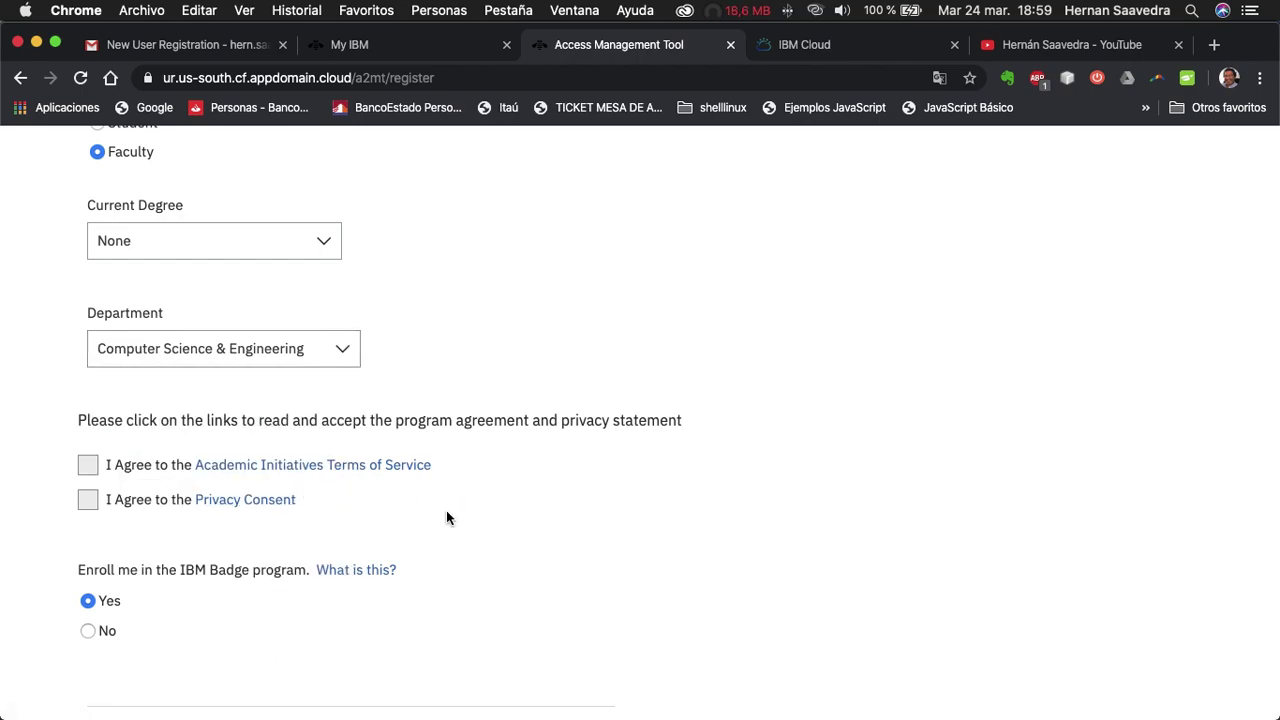
Set the current degree to Master of Science and bring up the Academic Initiative Terms of Service.
scroll(479, 519, "down", 1)
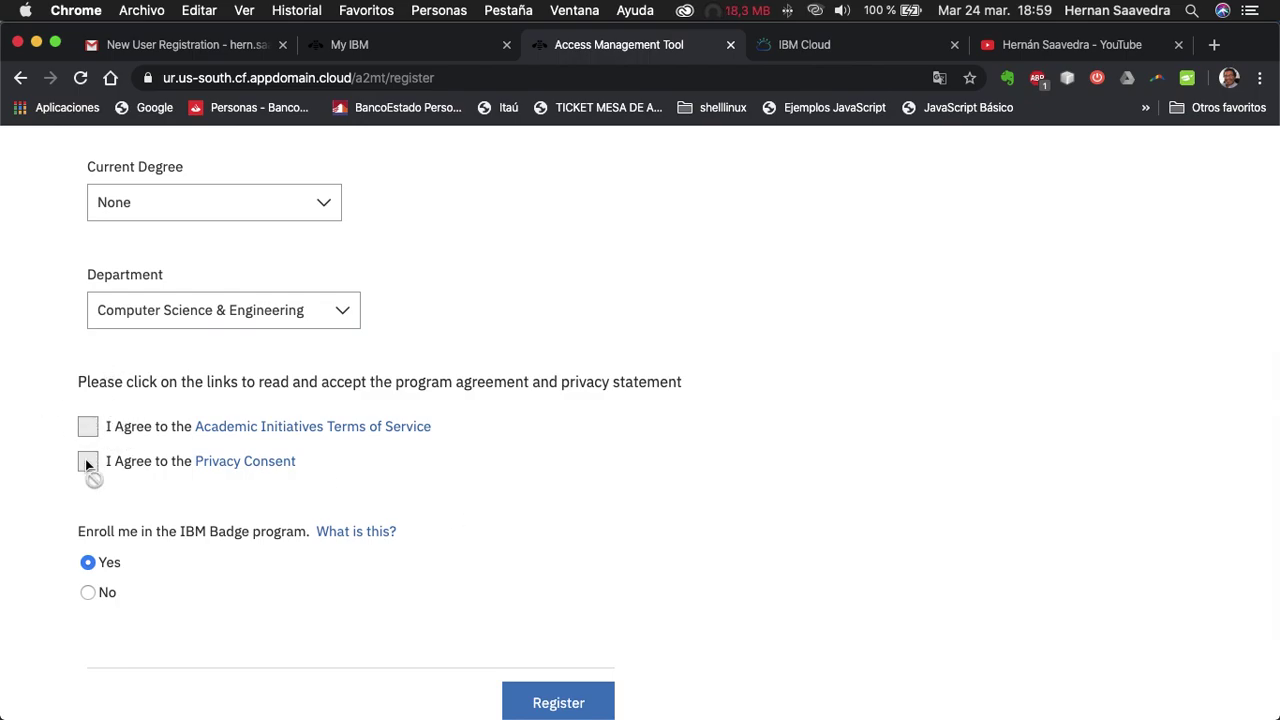
scroll(311, 501, "up", 3)
left_click(317, 352)
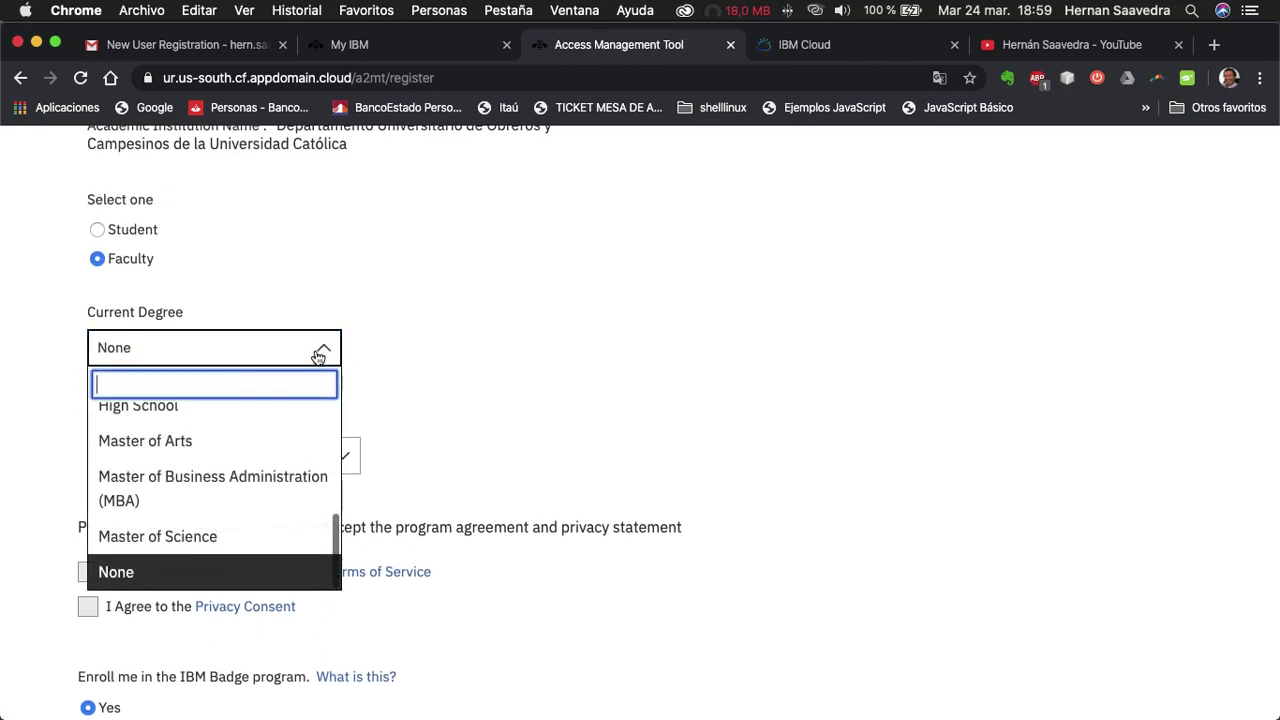
left_click(260, 537)
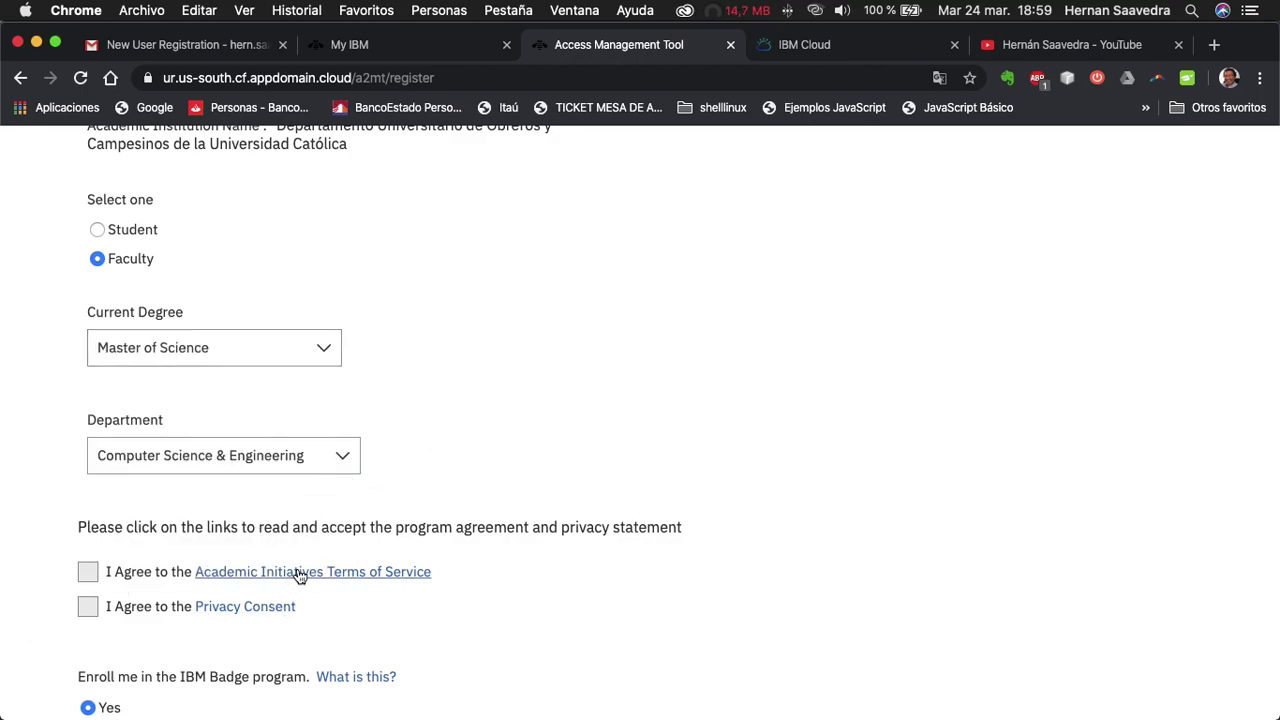
scroll(397, 627, "down", 2)
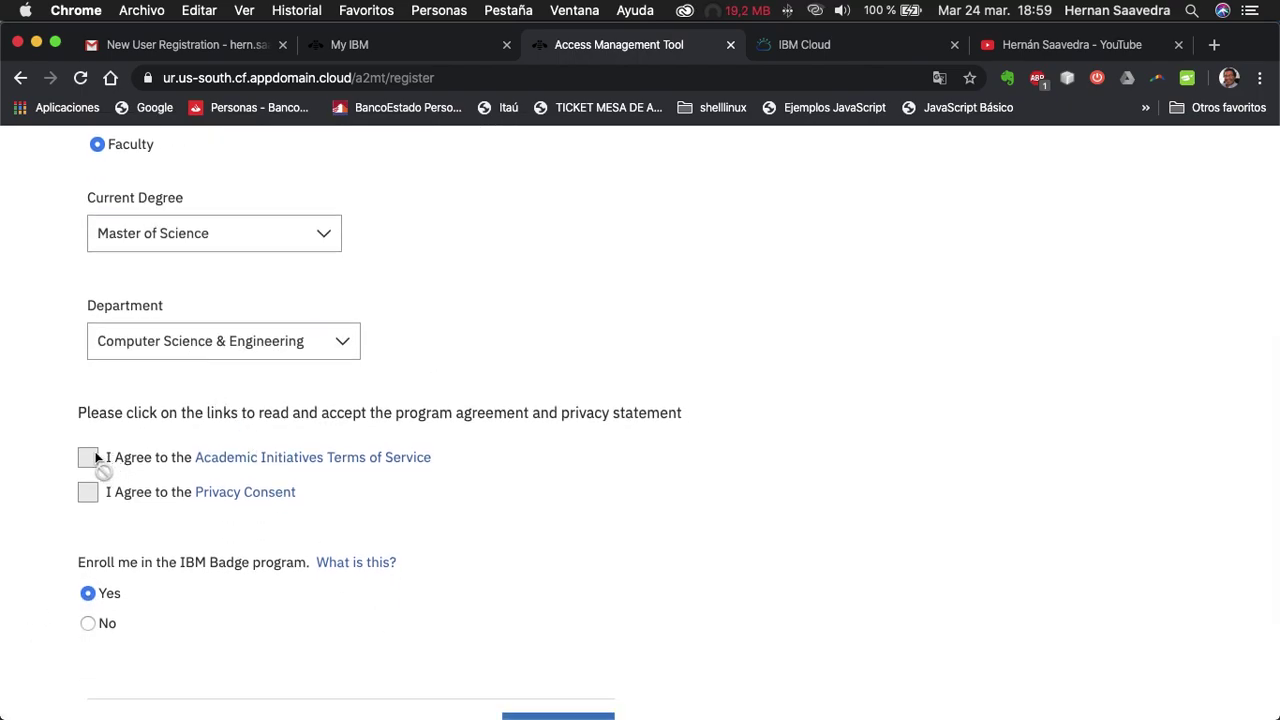
left_click(258, 460)
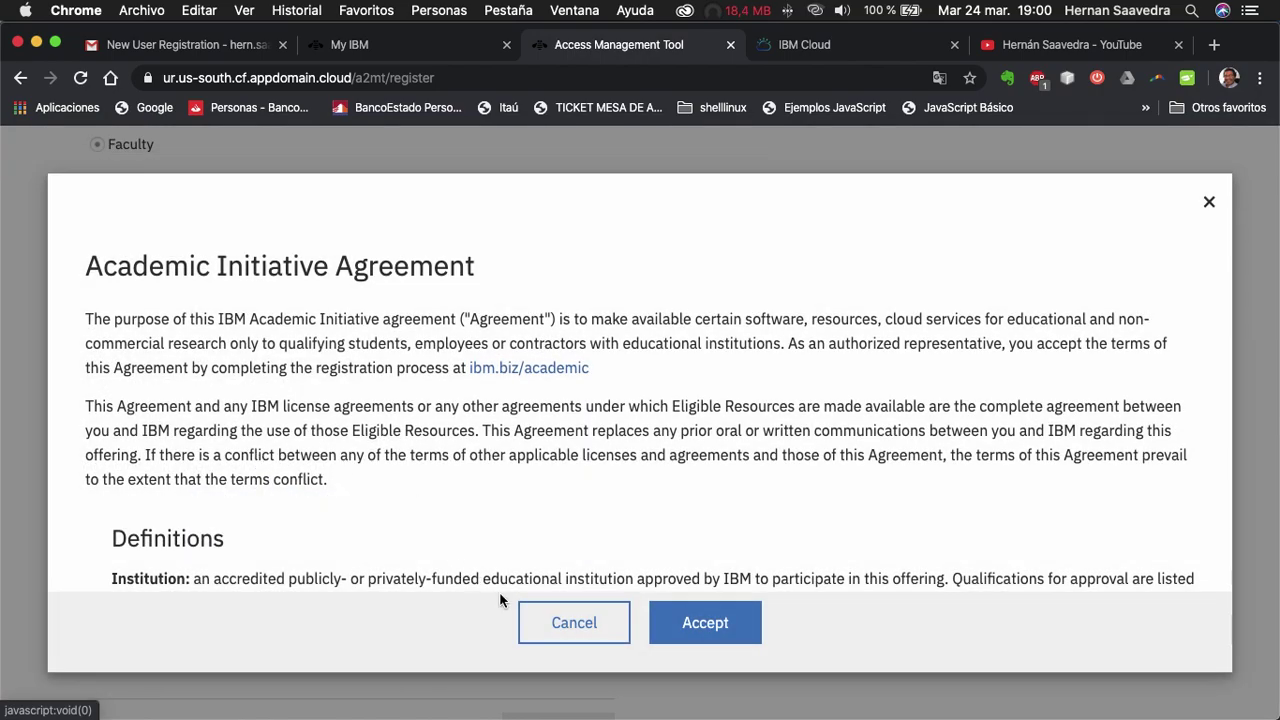
Accept the Academic Initiative agreement and the Privacy Consent statement.
left_click(713, 626)
left_click(212, 492)
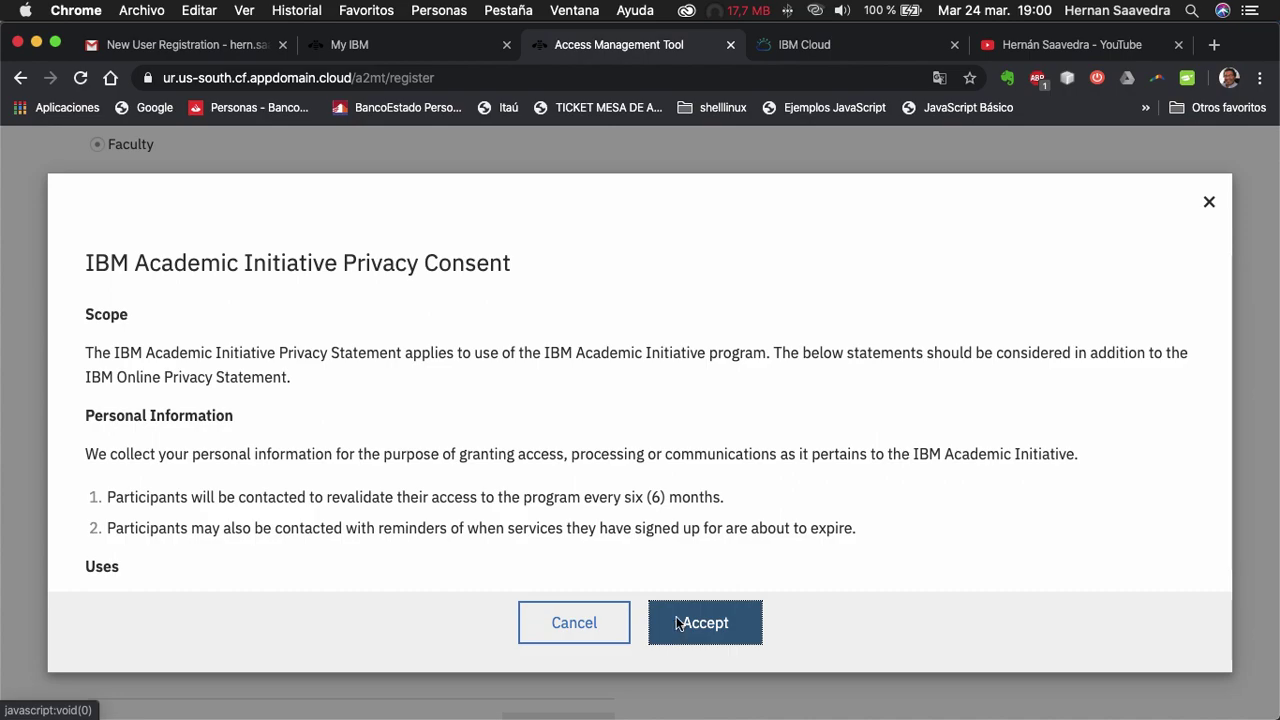
left_click(677, 623)
Change the current degree on the form to None.
scroll(381, 521, "up", 1)
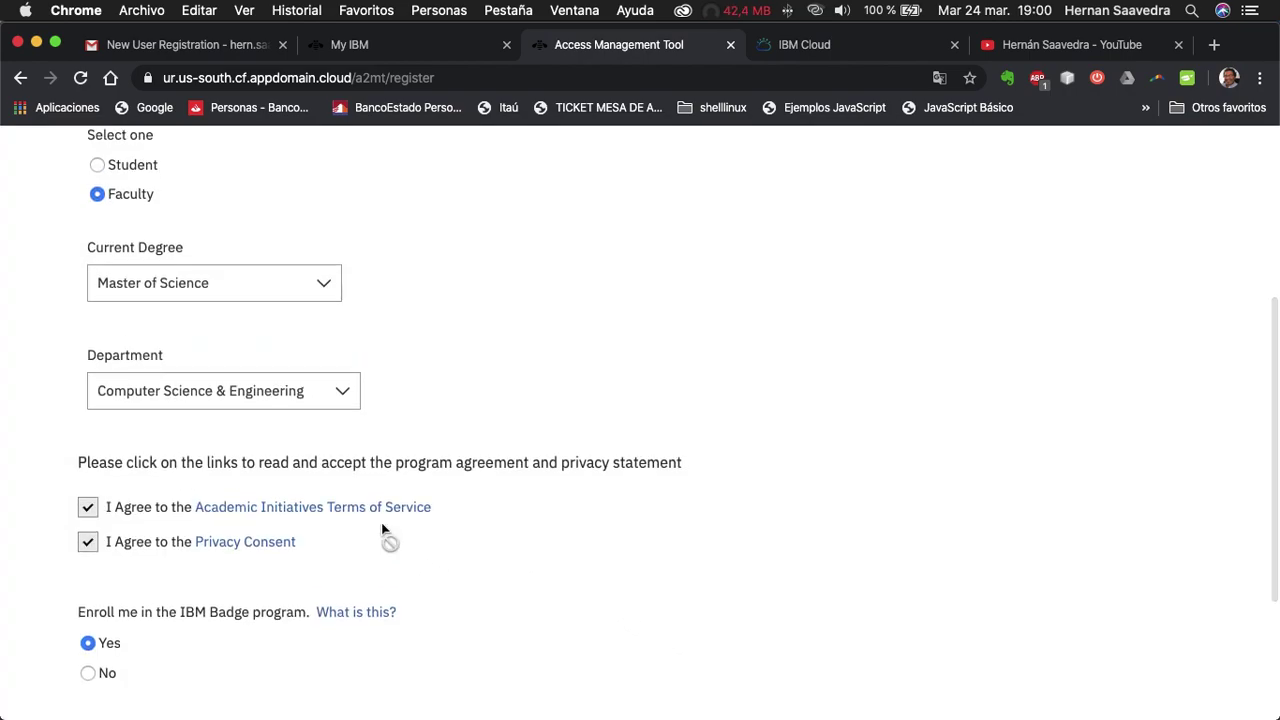
scroll(381, 521, "down", 2)
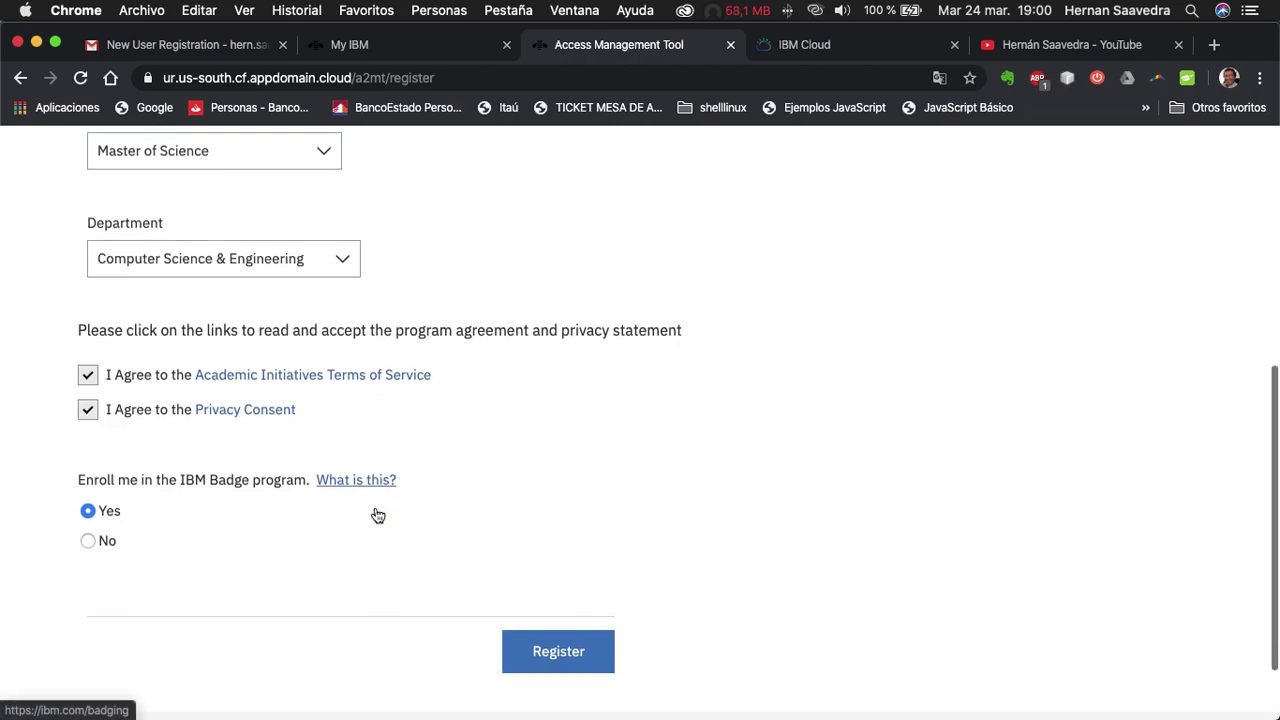
scroll(370, 500, "up", 2)
left_click(320, 232)
scroll(268, 365, "up", 10)
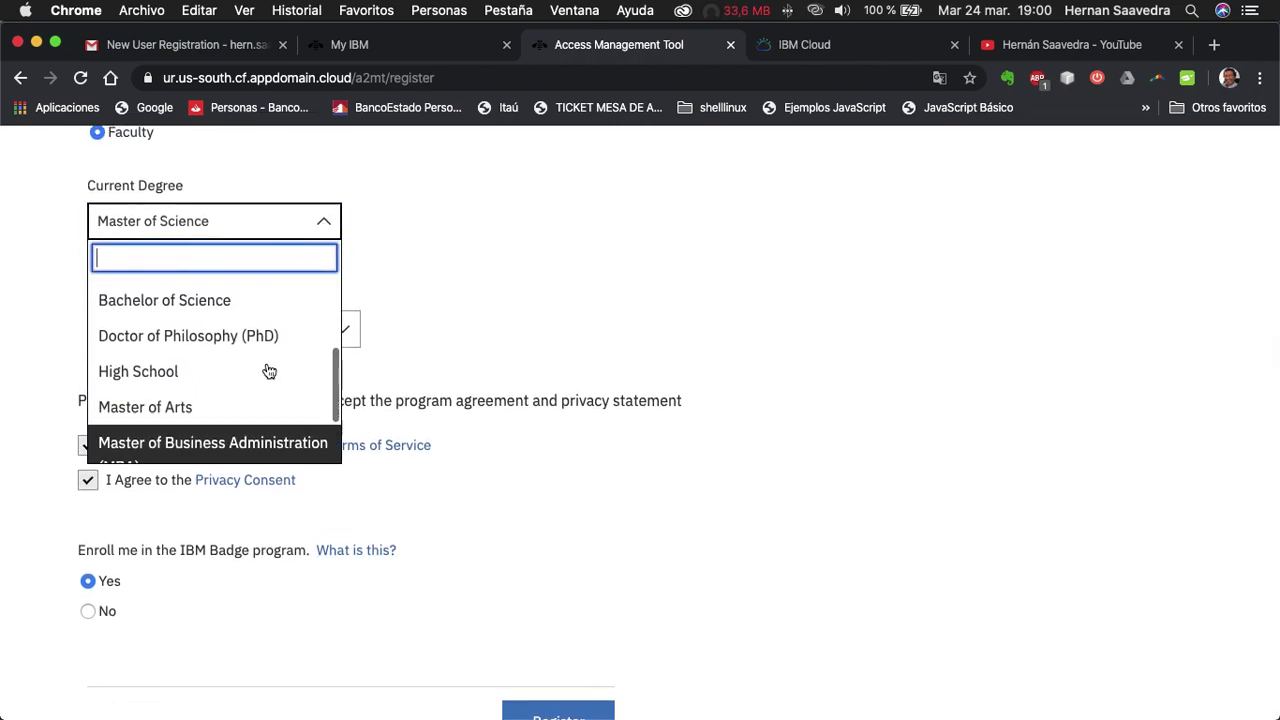
scroll(268, 370, "down", 5)
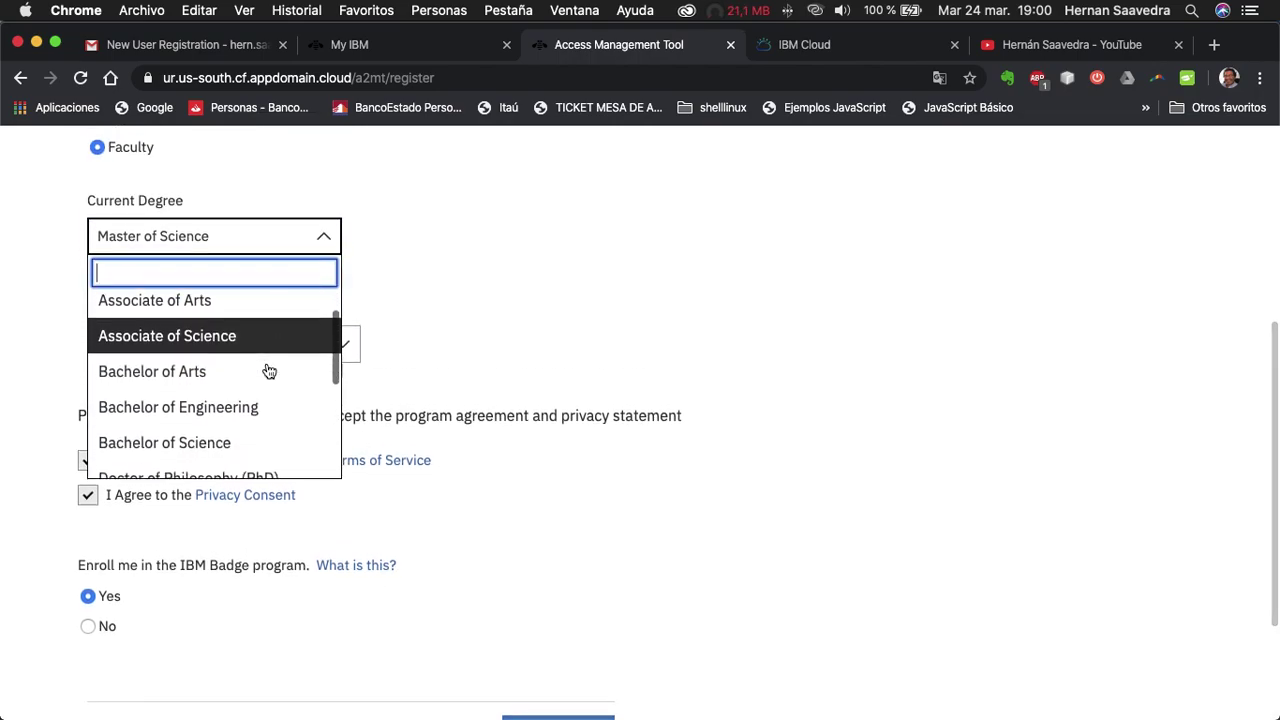
scroll(268, 371, "down", 3)
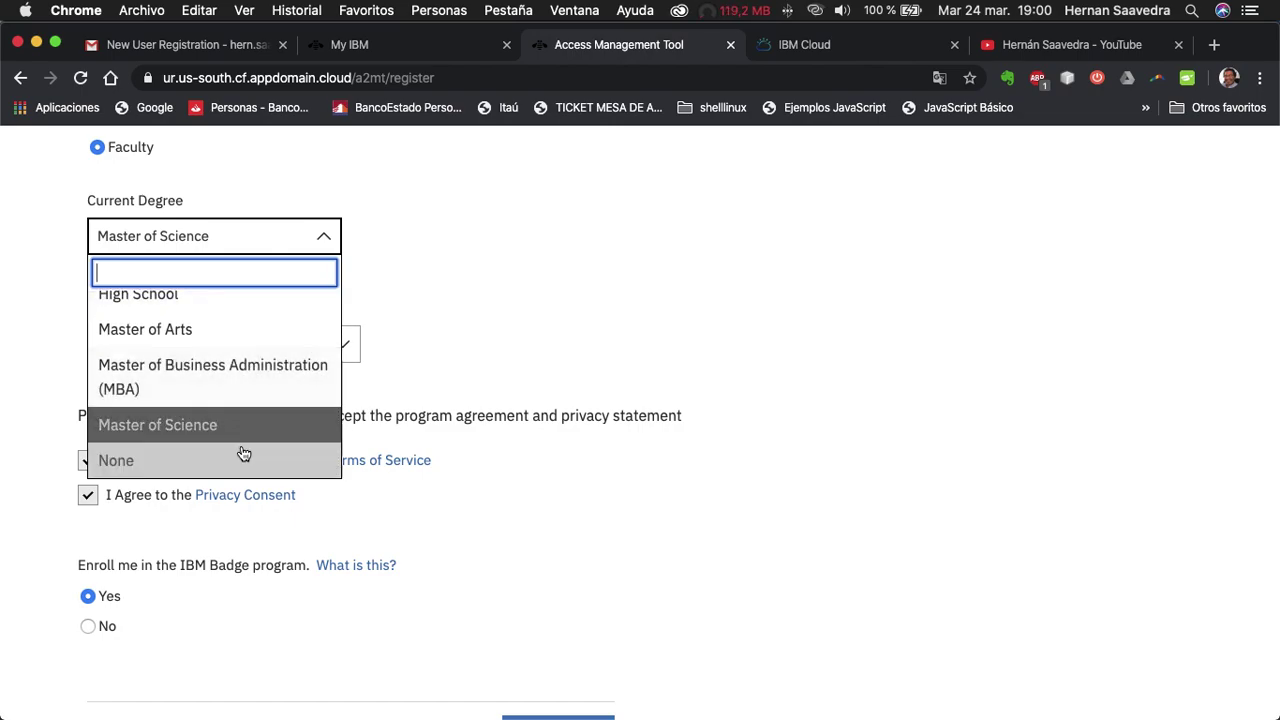
left_click(243, 460)
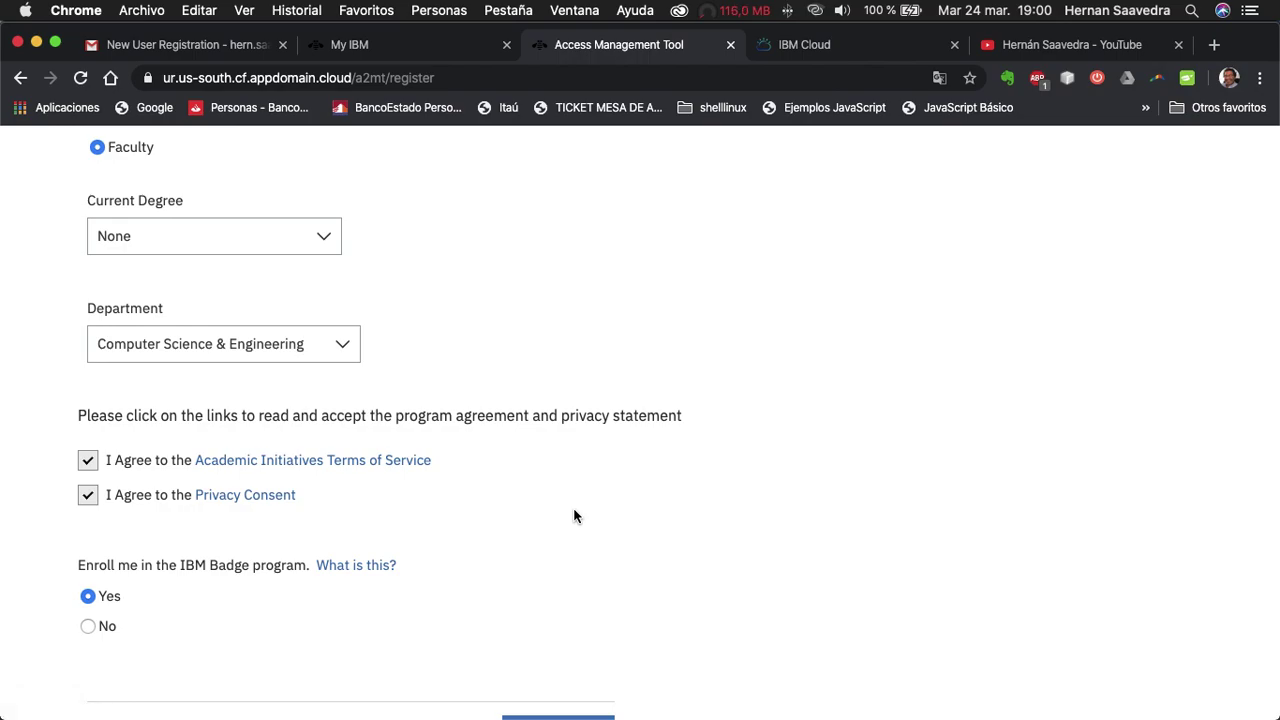
scroll(574, 513, "down", 2)
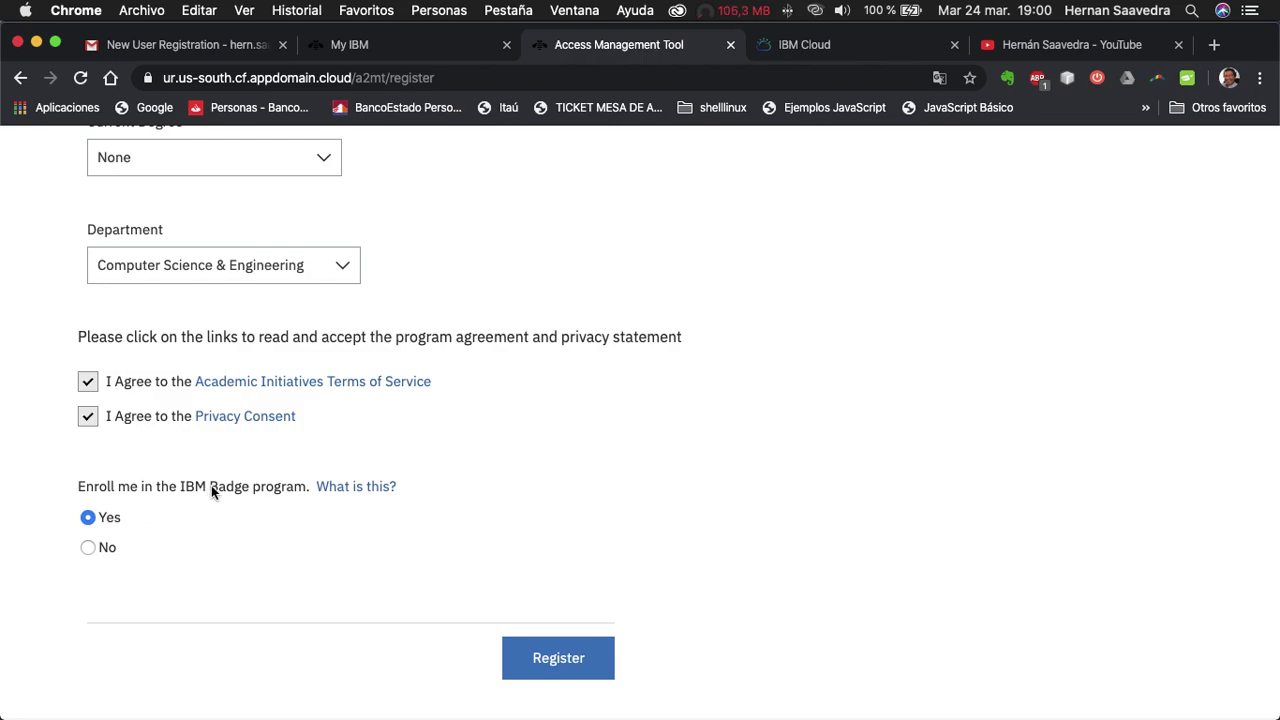
After checking what the IBM Badge program is, choose No for it, then register and confirm.
left_click(350, 490)
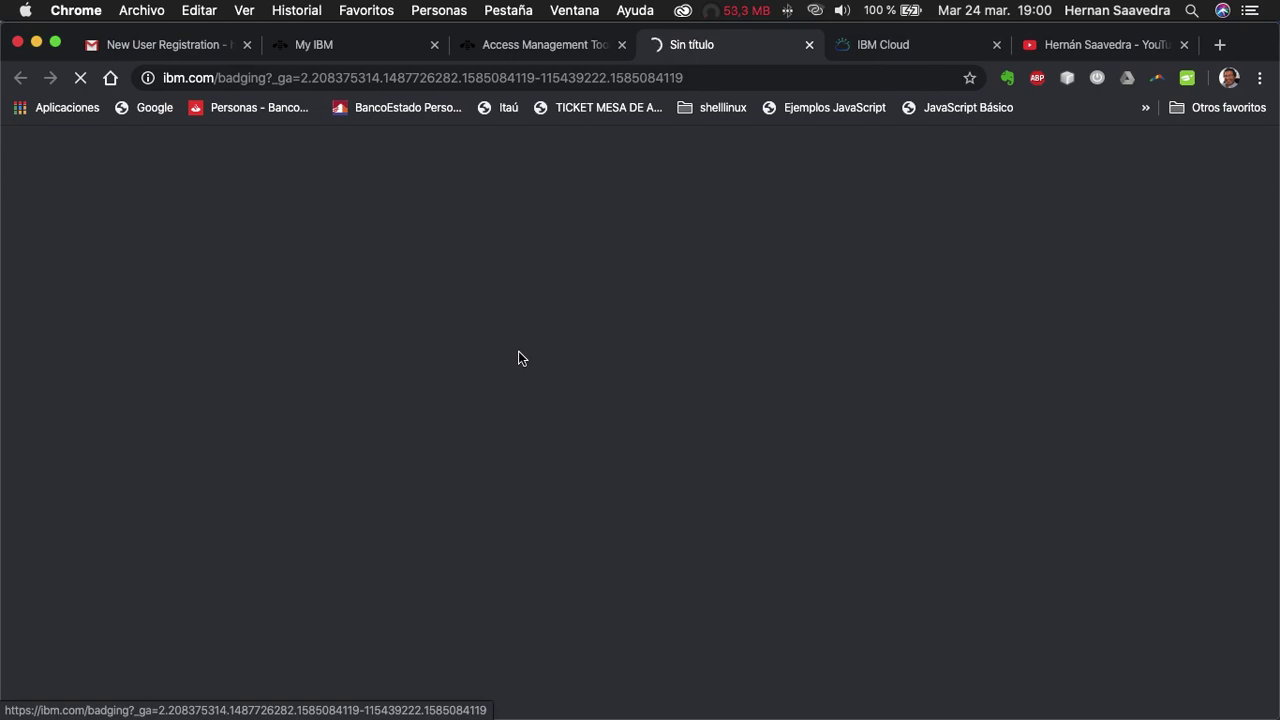
left_click(508, 50)
left_click(107, 548)
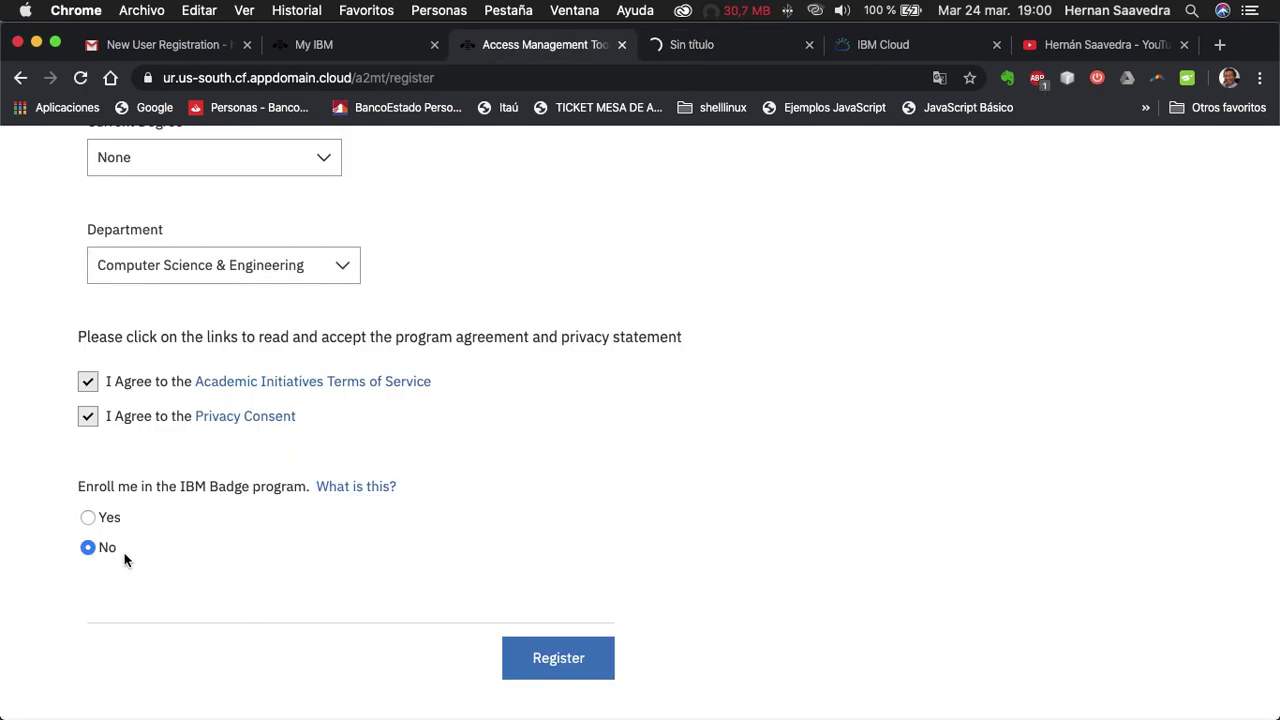
left_click(577, 664)
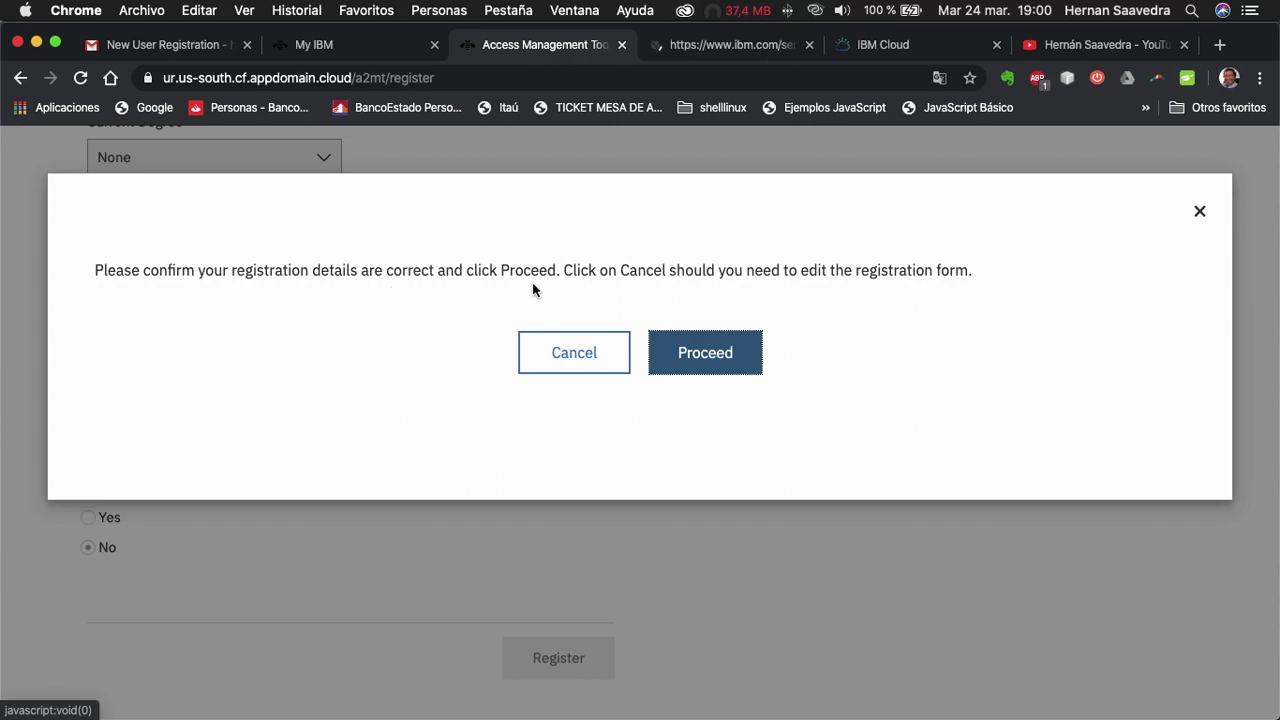
left_click(729, 355)
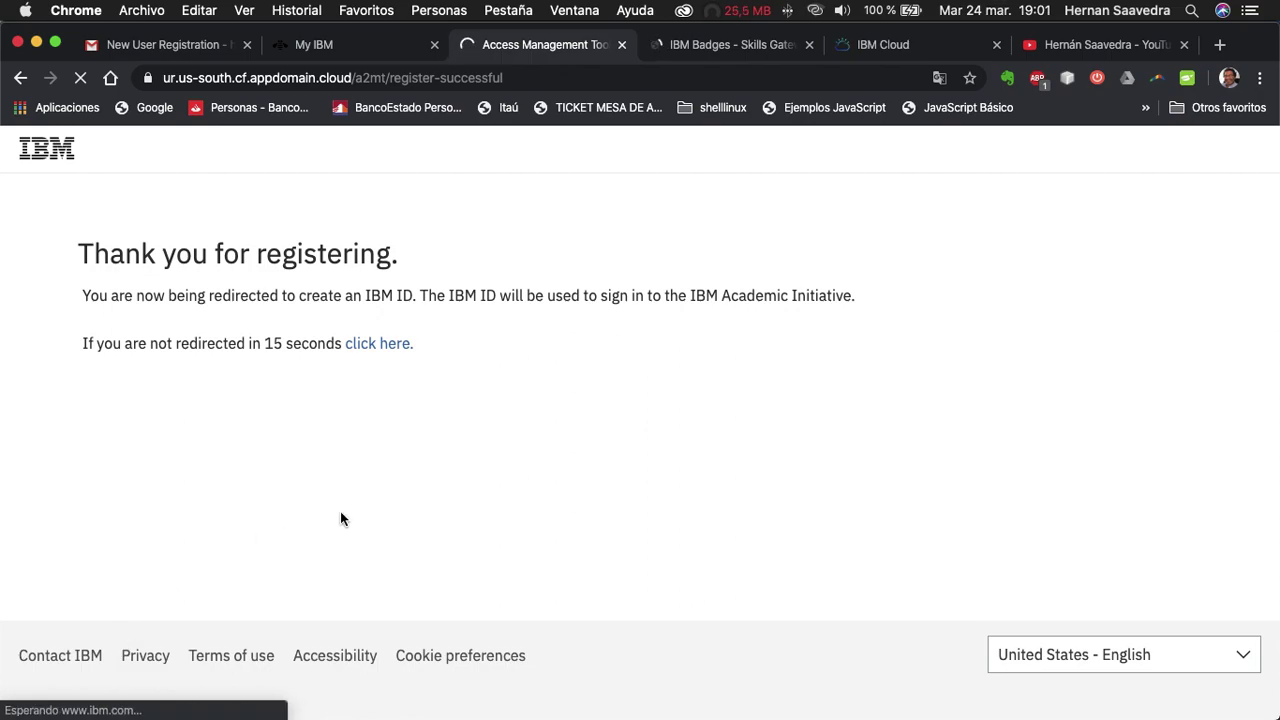
Look through the IBM Badges page after dismissing its log-in prompt, then close the tab.
left_click(737, 48)
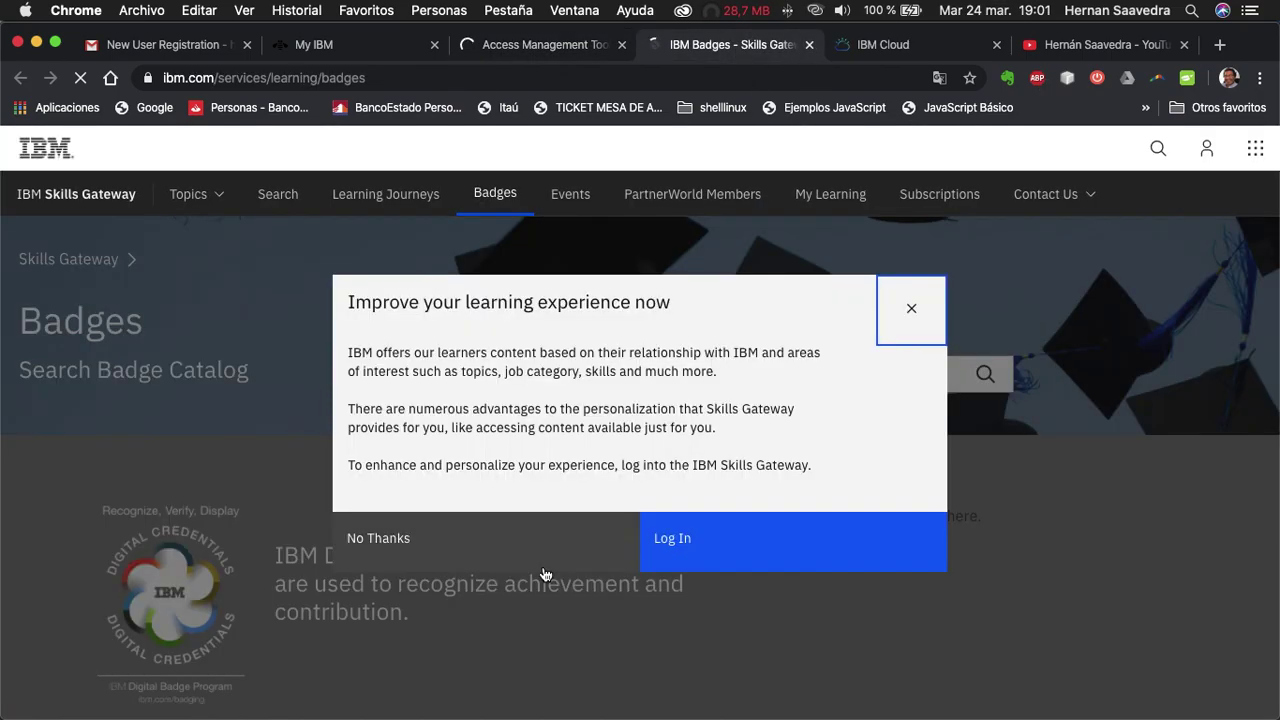
left_click(911, 316)
scroll(546, 594, "down", 4)
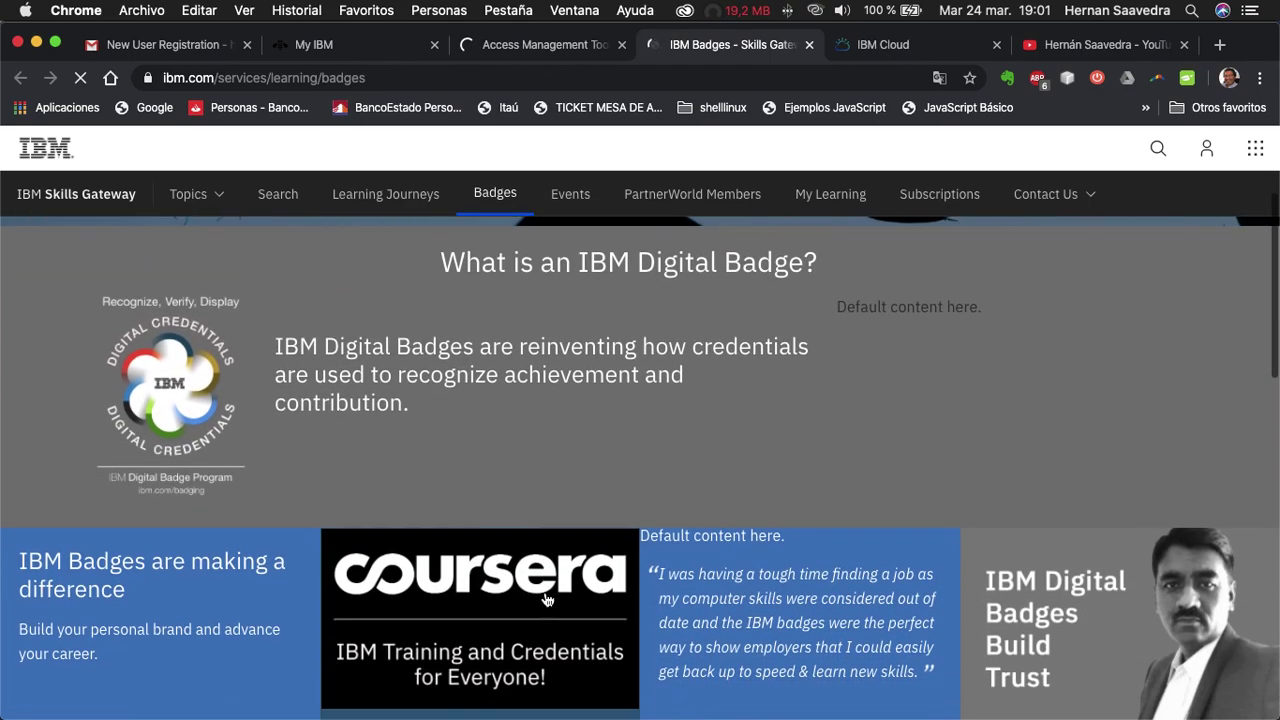
scroll(546, 598, "down", 5)
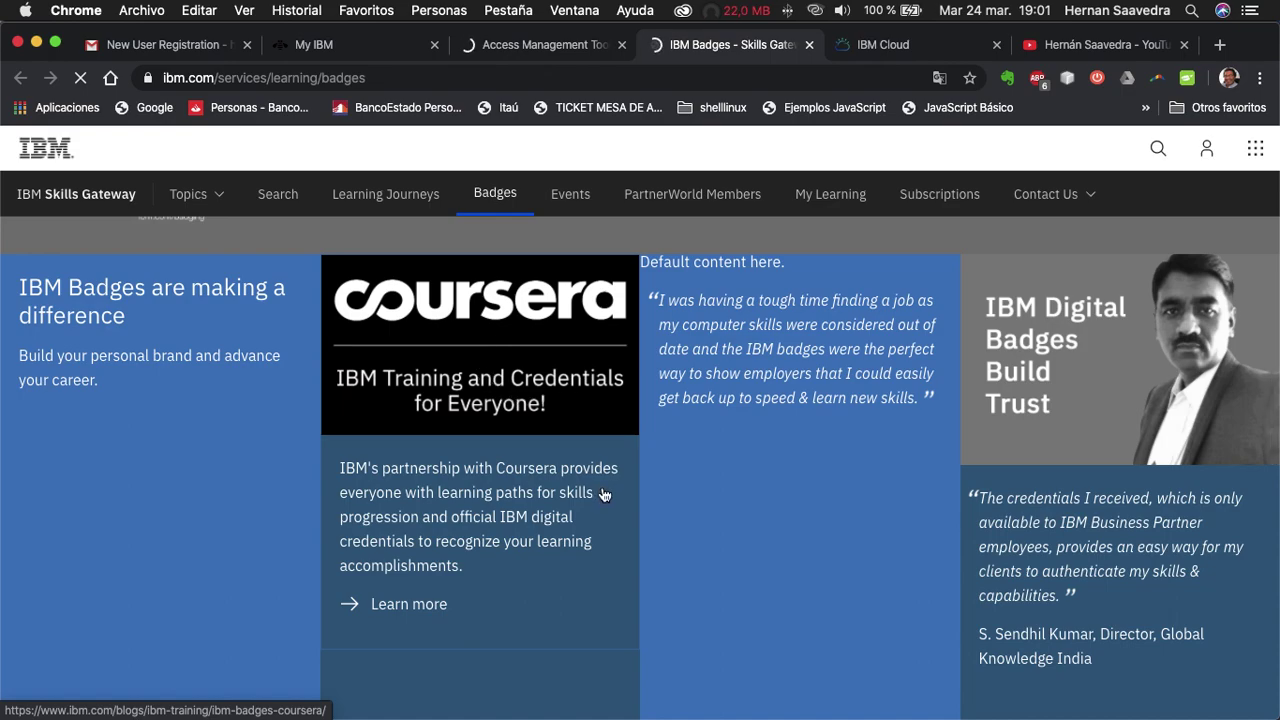
scroll(604, 495, "down", 5)
scroll(604, 495, "up", 8)
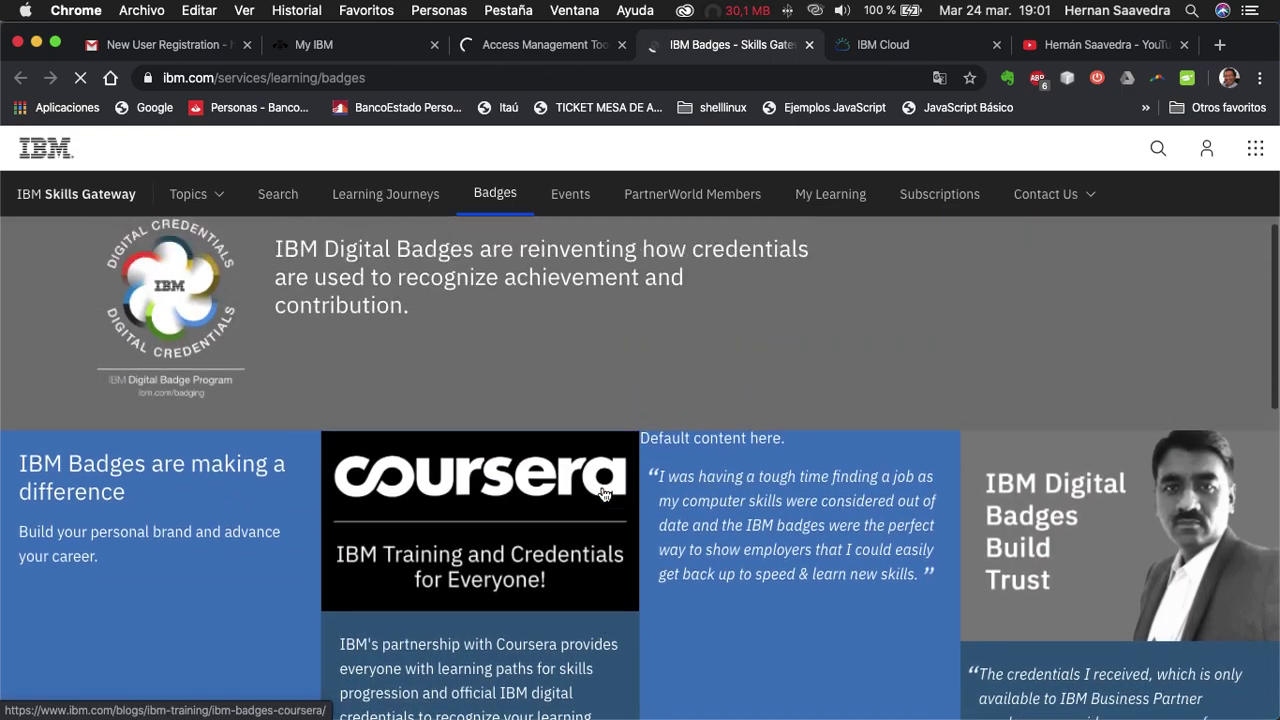
scroll(604, 495, "up", 4)
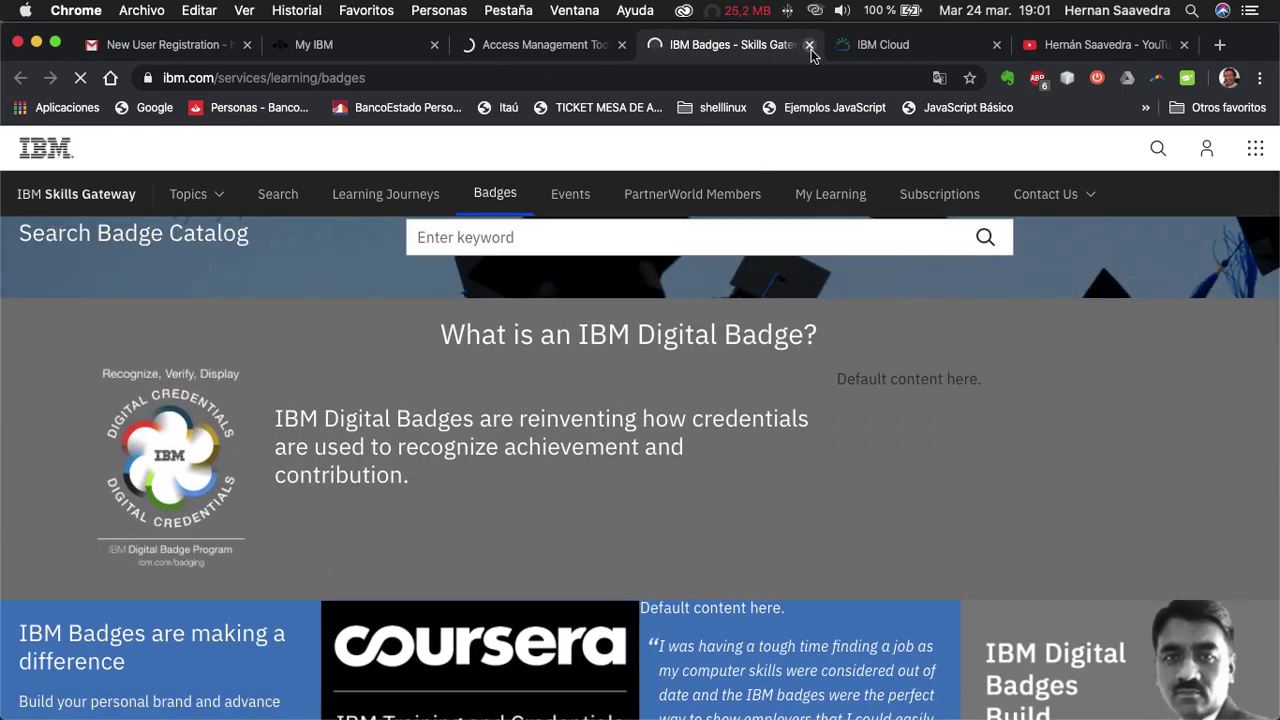
scroll(665, 440, "down", 2)
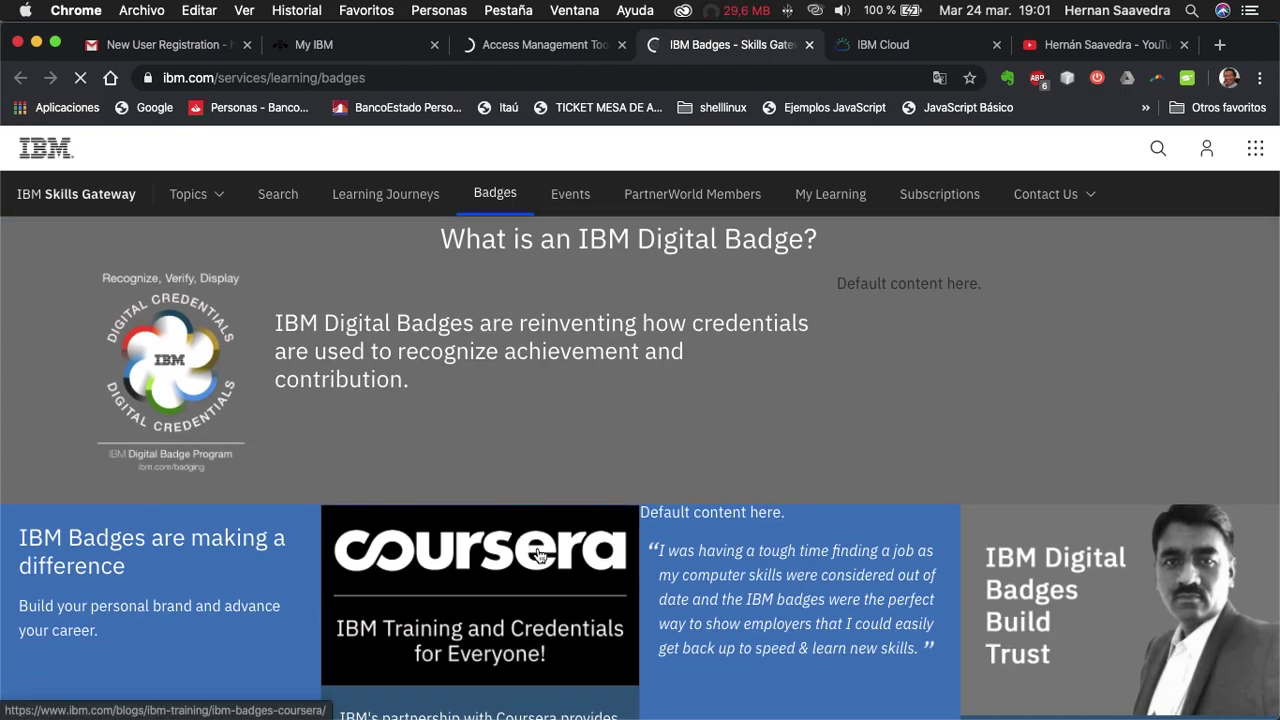
left_click(810, 45)
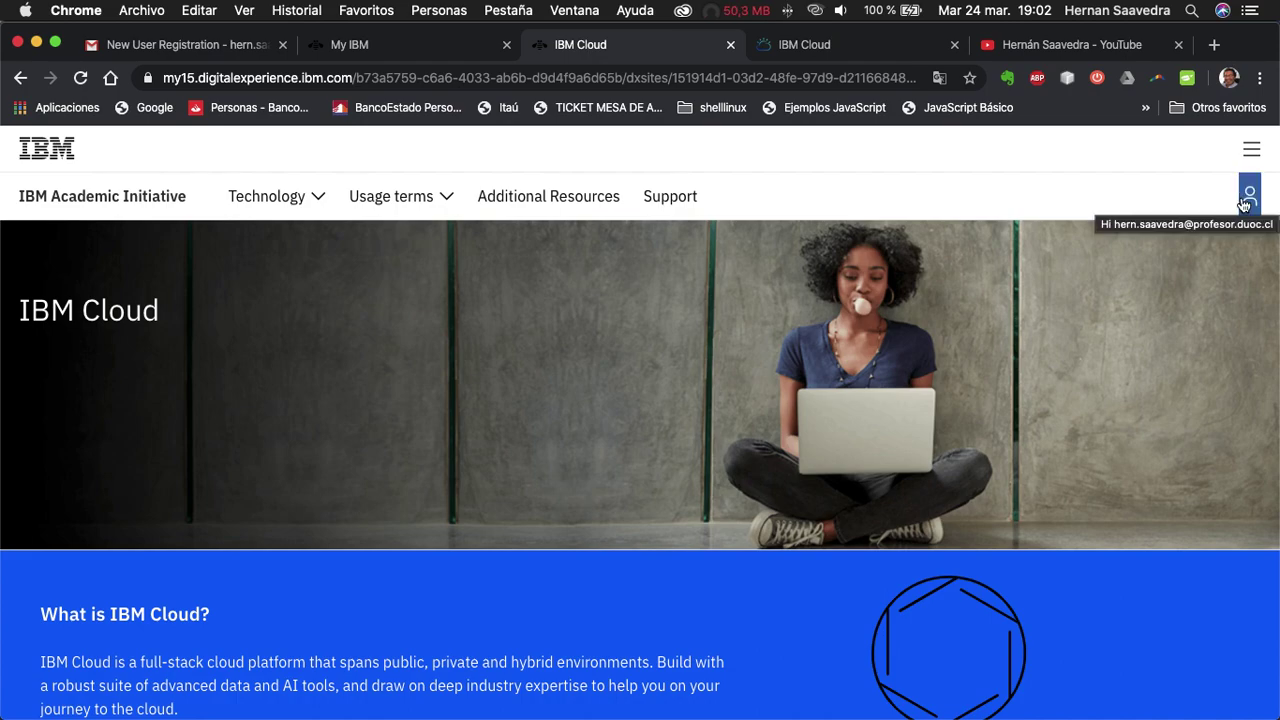
Go to the IBM Cloud technology page from the technologies list and scroll through it.
left_click(302, 205)
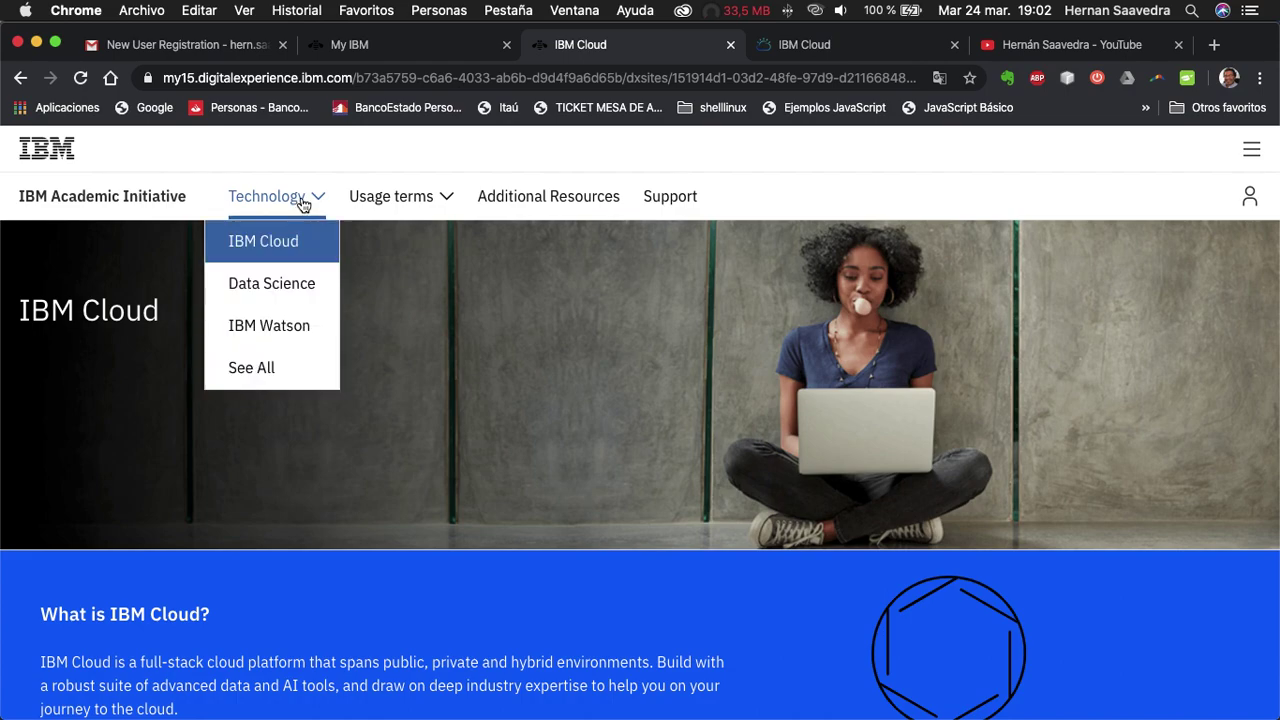
left_click(256, 251)
scroll(330, 524, "down", 4)
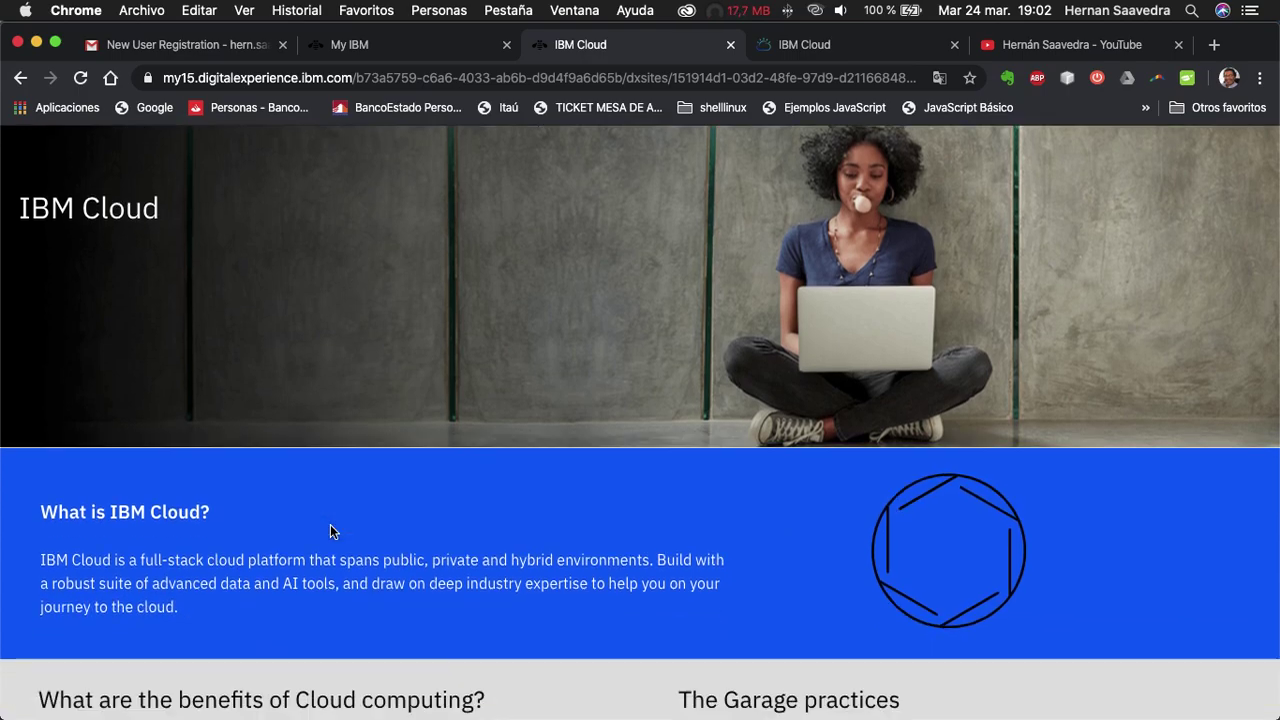
scroll(330, 524, "down", 10)
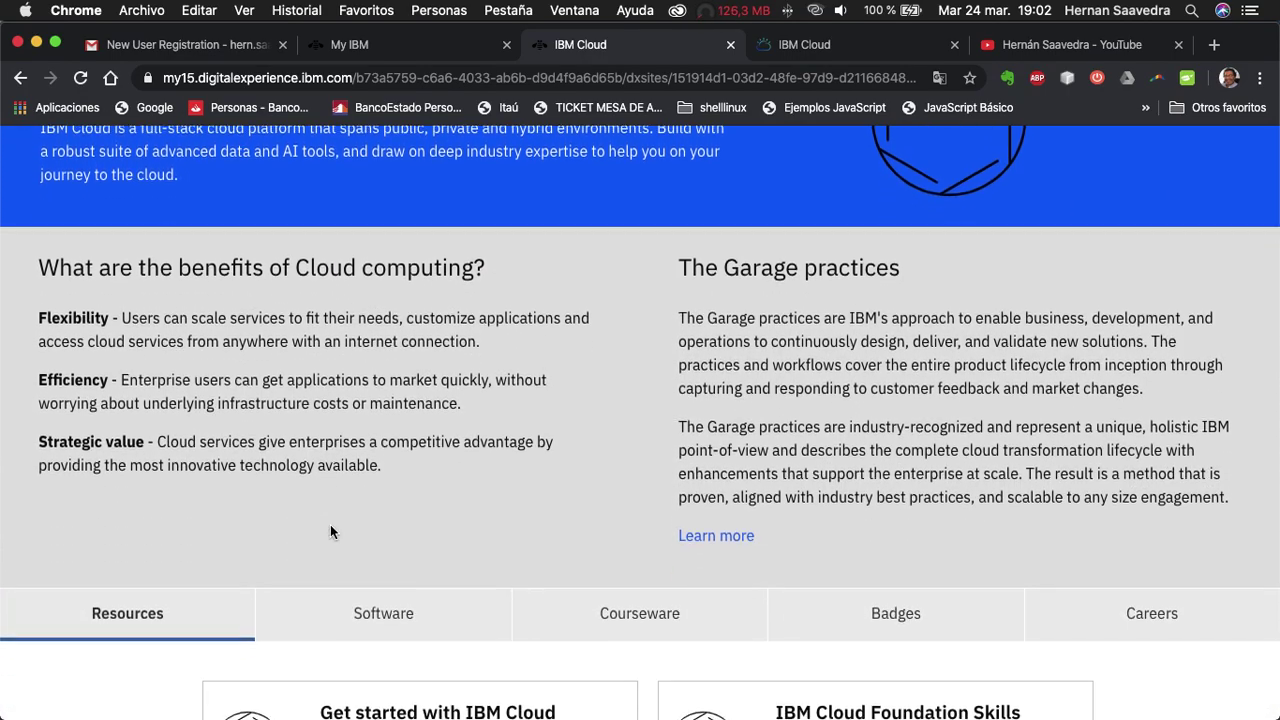
scroll(330, 531, "down", 15)
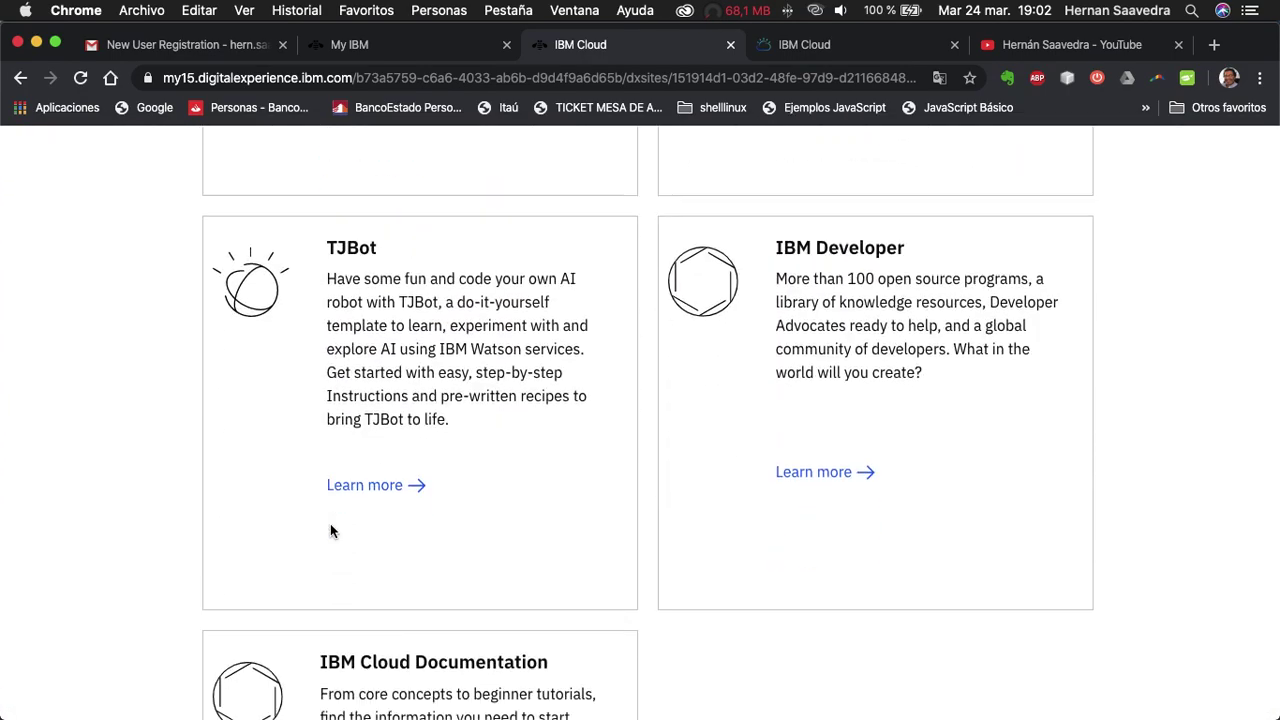
scroll(330, 531, "down", 2)
scroll(330, 531, "up", 12)
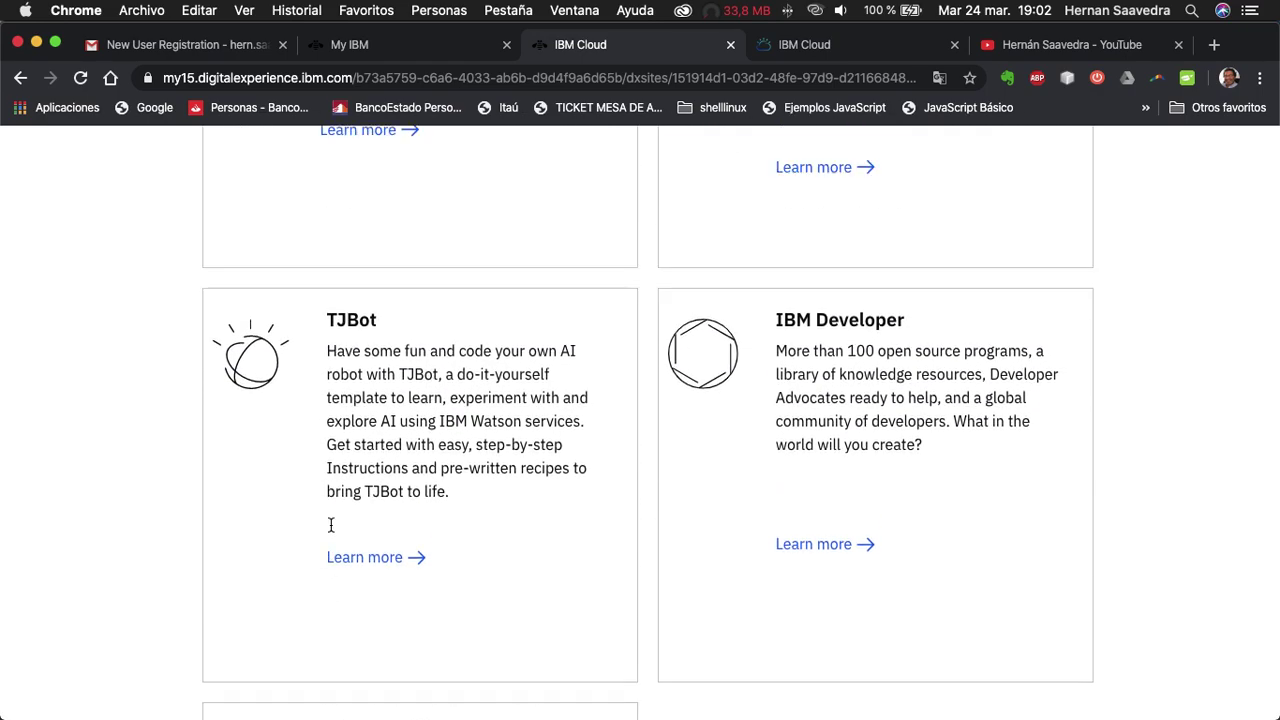
scroll(332, 531, "up", 2)
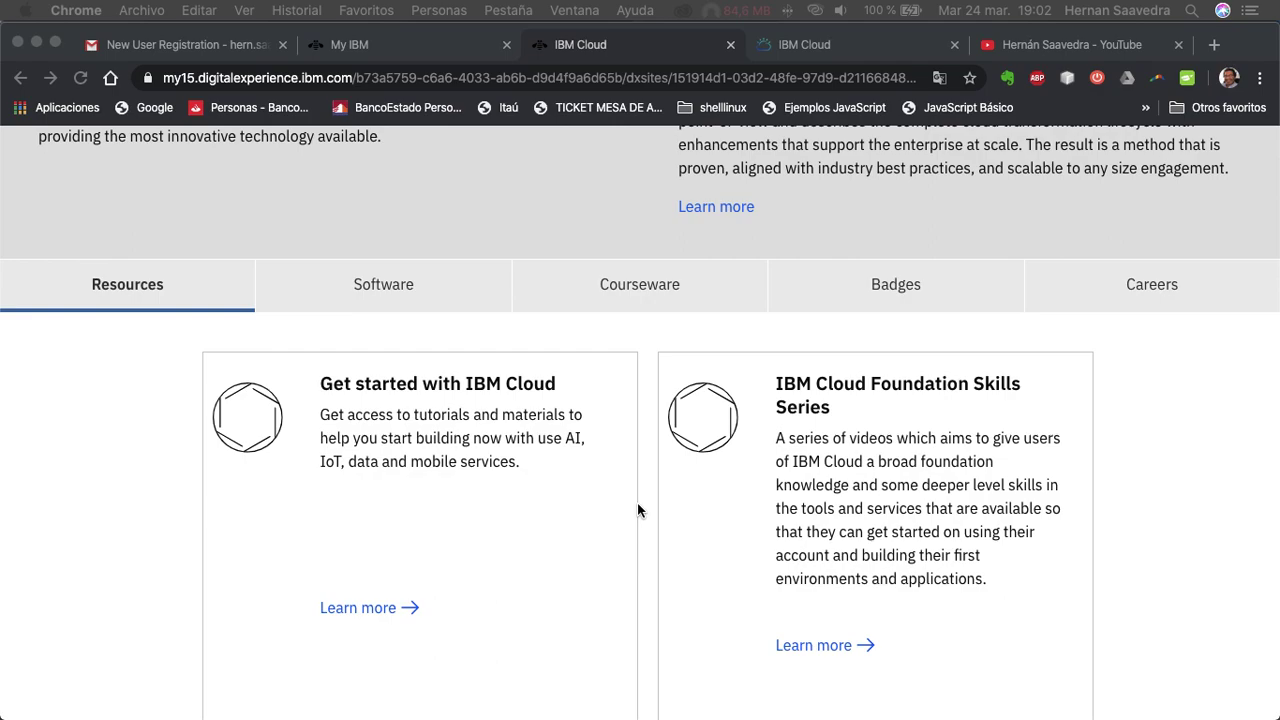
Browse the Resources cards and switch to the IBM Cloud Software offerings.
left_click(128, 456)
scroll(128, 456, "down", 3)
scroll(128, 456, "down", 2)
scroll(128, 456, "up", 2)
scroll(128, 456, "down", 1)
scroll(128, 456, "up", 1)
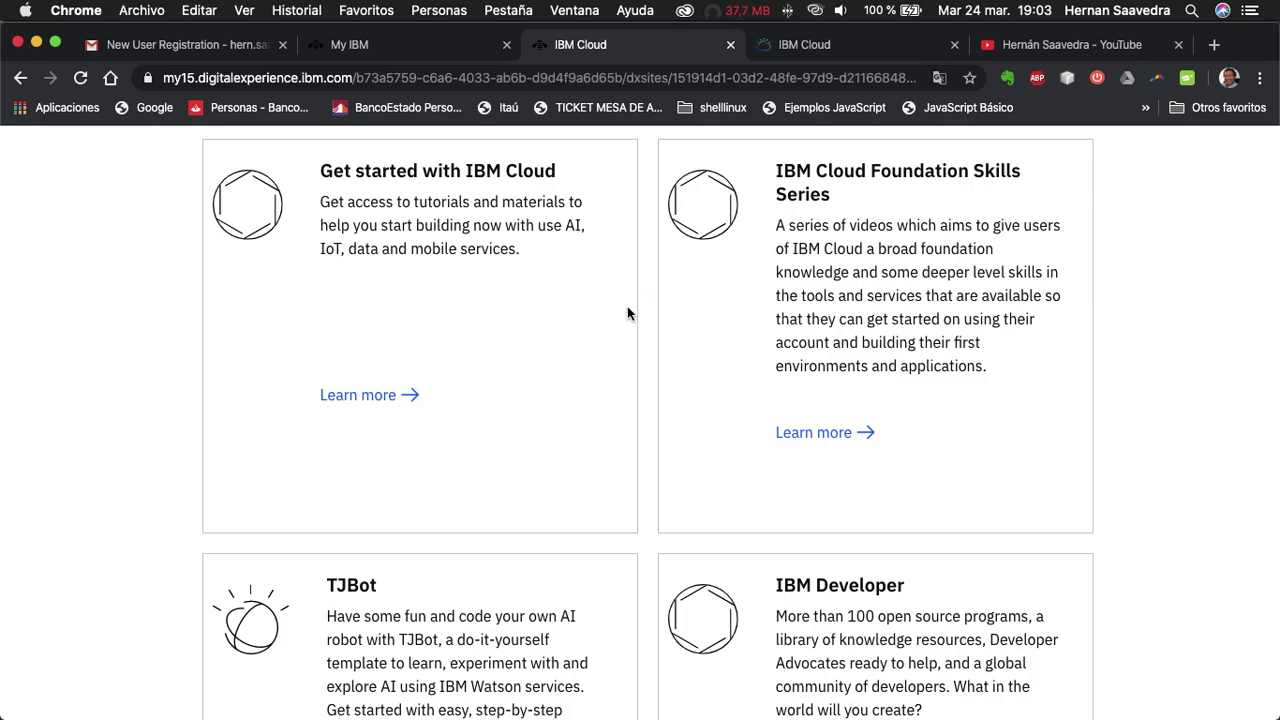
scroll(464, 593, "down", 10)
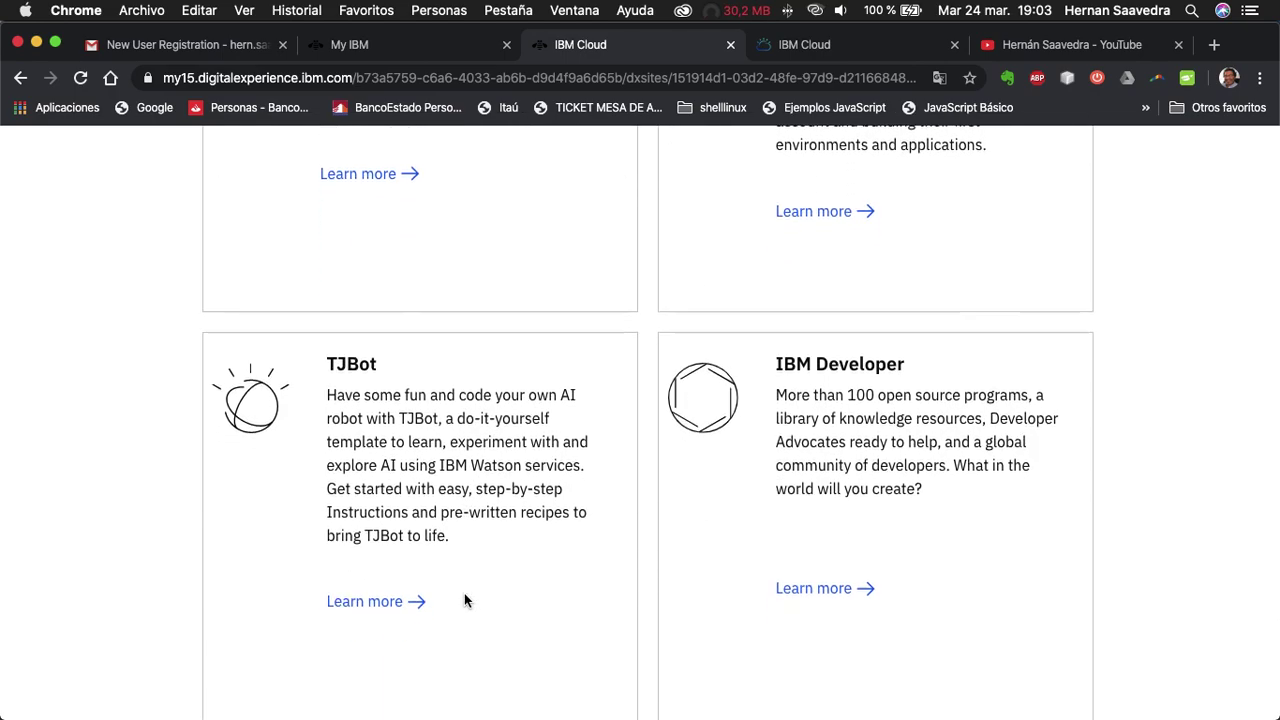
scroll(464, 594, "up", 13)
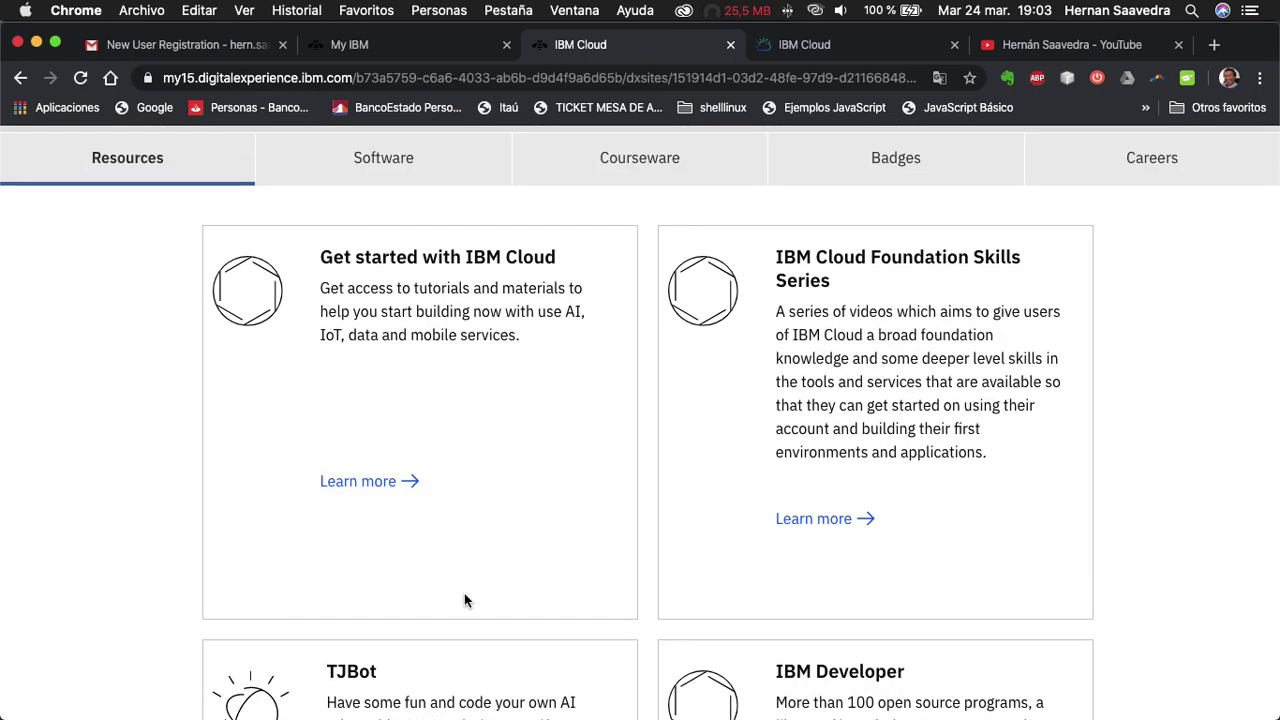
left_click(409, 258)
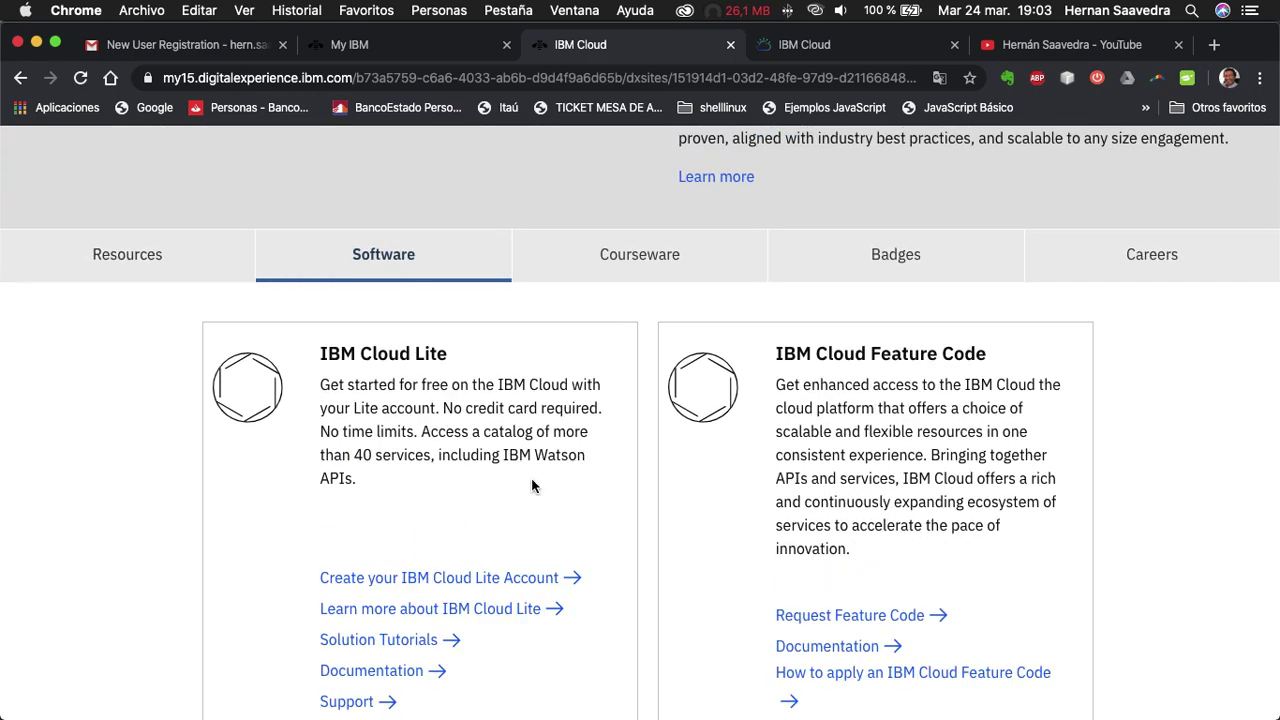
Request an IBM Cloud feature code, copy the promo code, and dismiss the dialog.
scroll(626, 572, "down", 1)
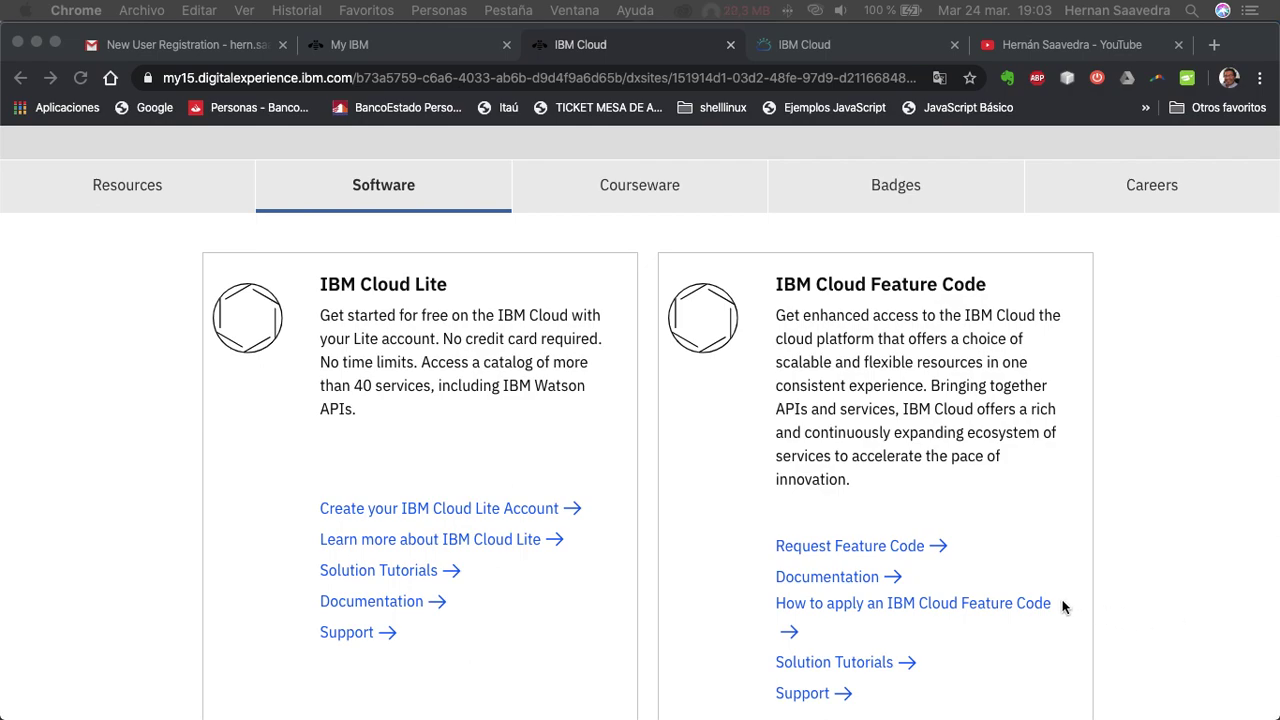
left_click(882, 548)
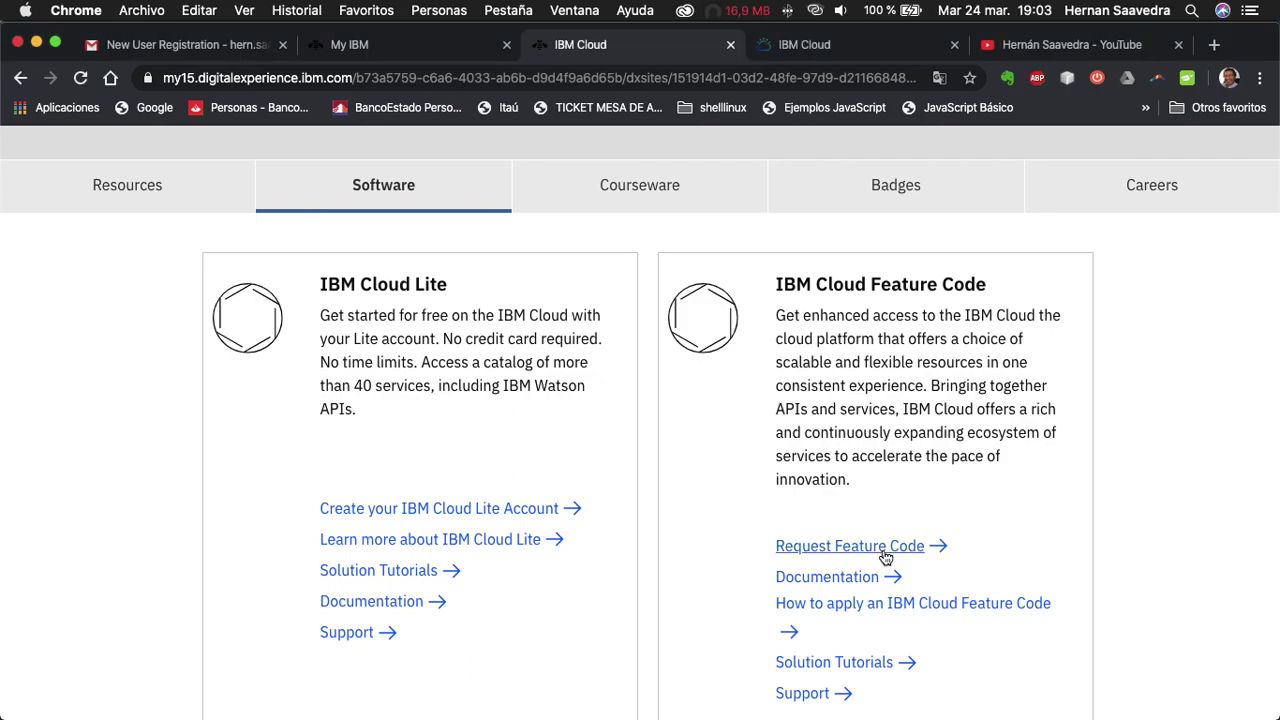
left_click(885, 556)
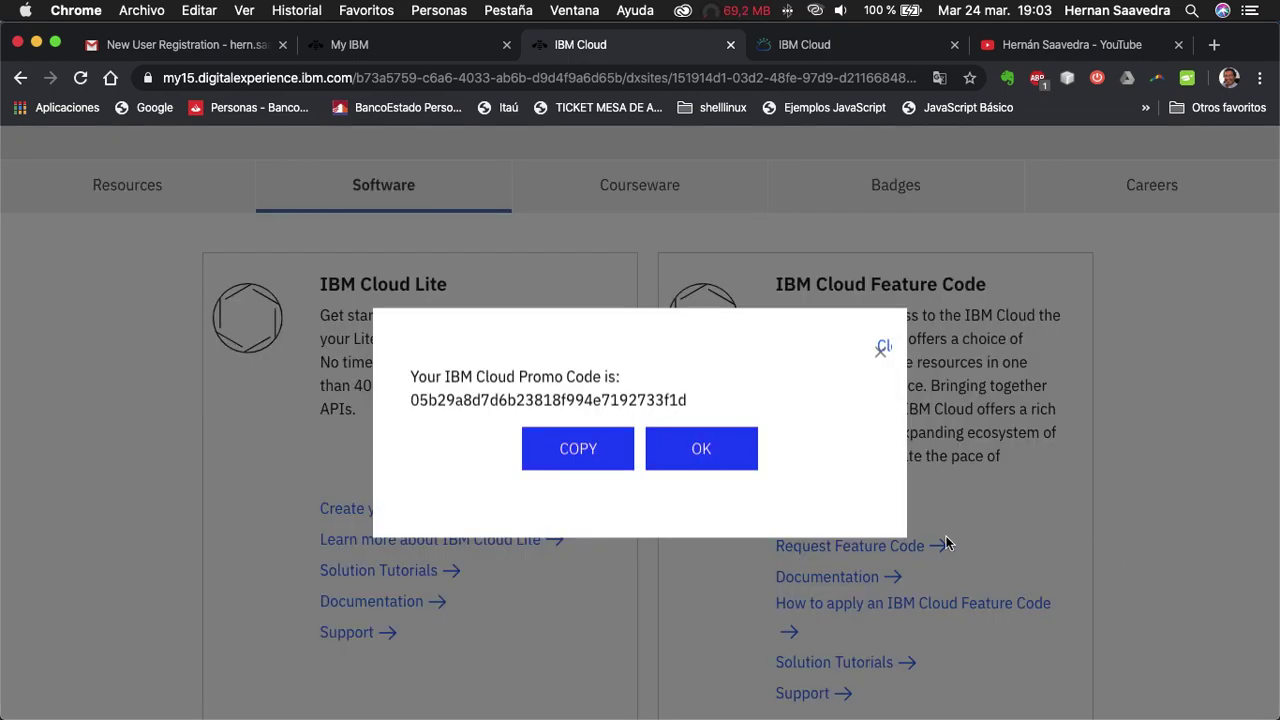
left_click_drag(700, 400, 406, 400)
left_click(602, 457)
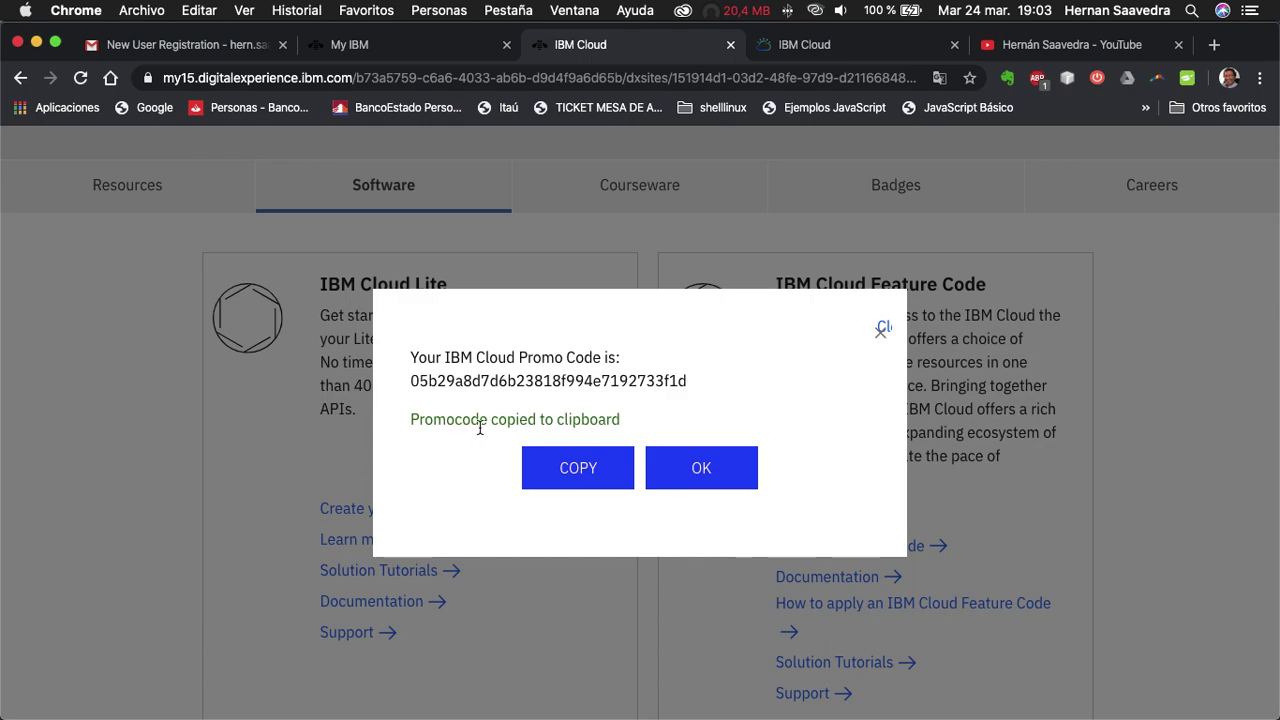
left_click(711, 462)
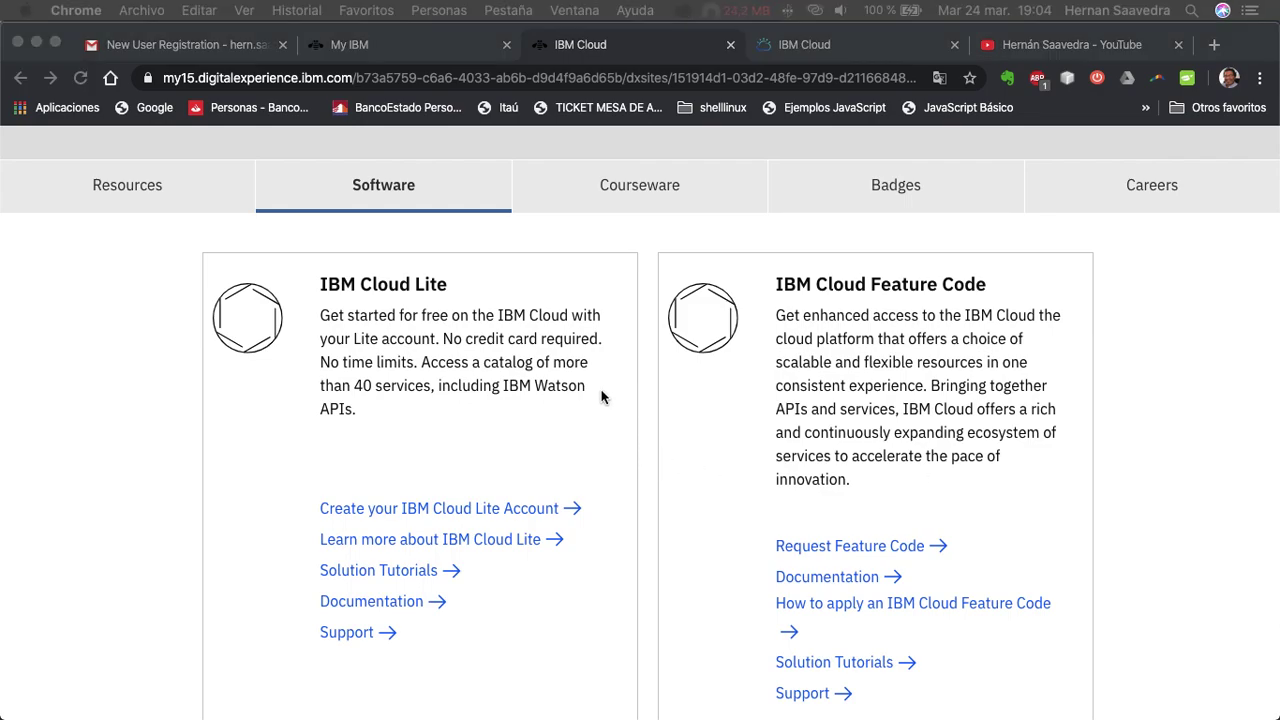
left_click(826, 52)
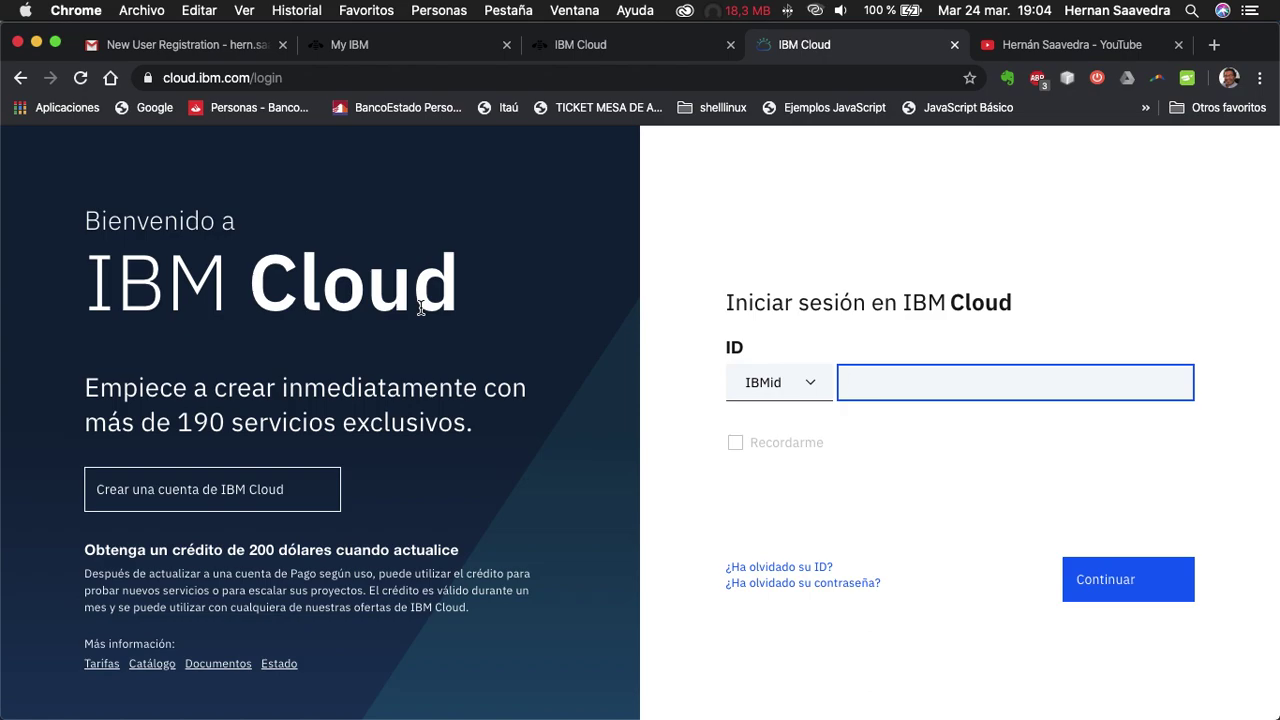
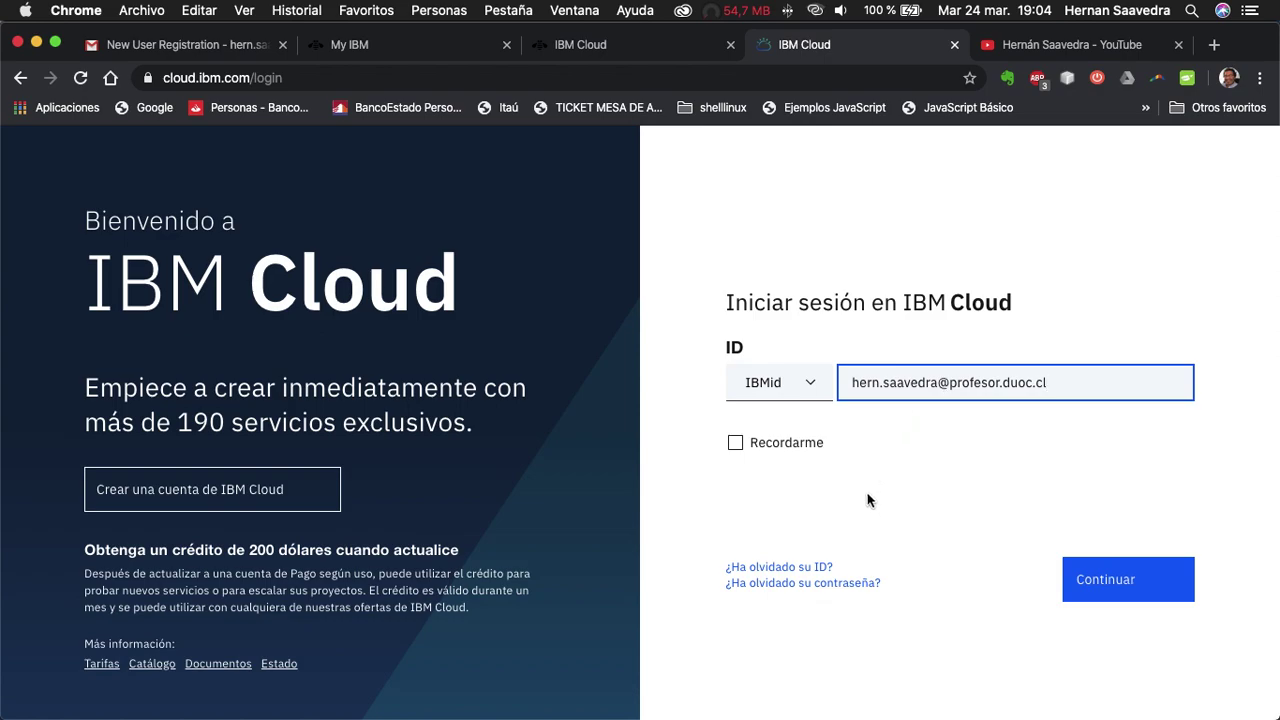
Sign in to IBM Cloud with the faculty IBMid and password, declining Chrome's password saving.
left_click(1126, 585)
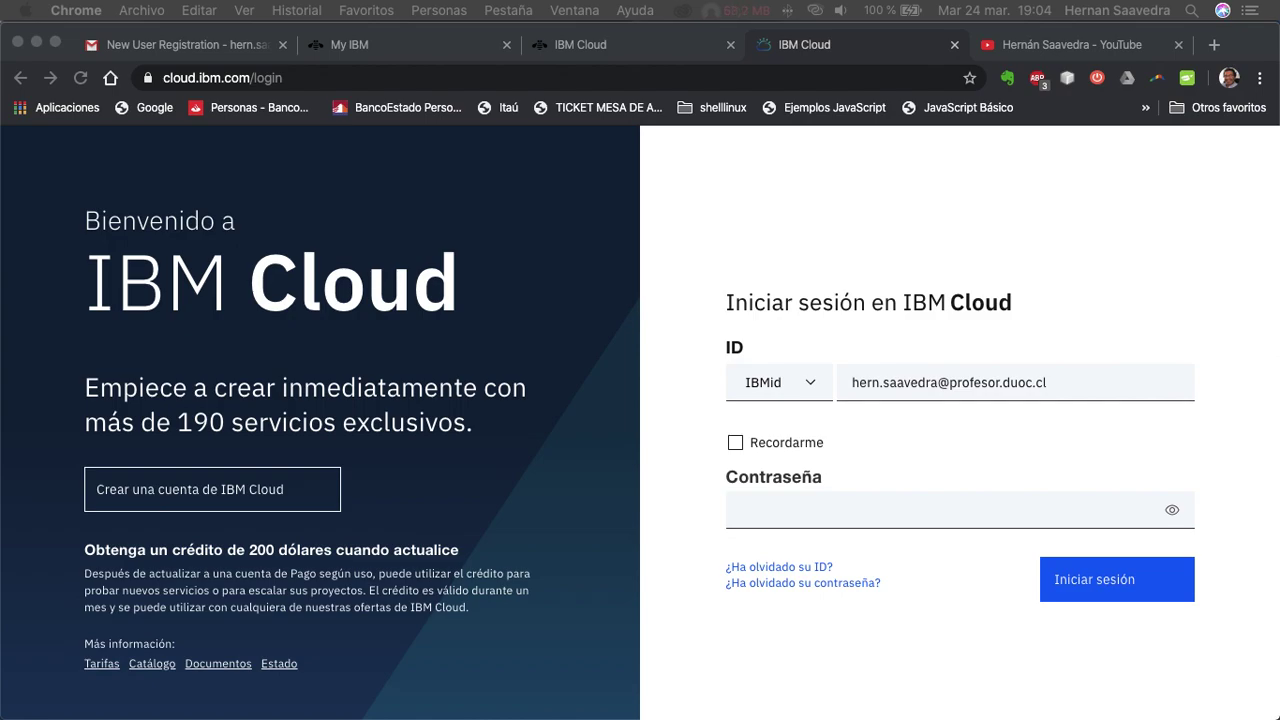
left_click(827, 513)
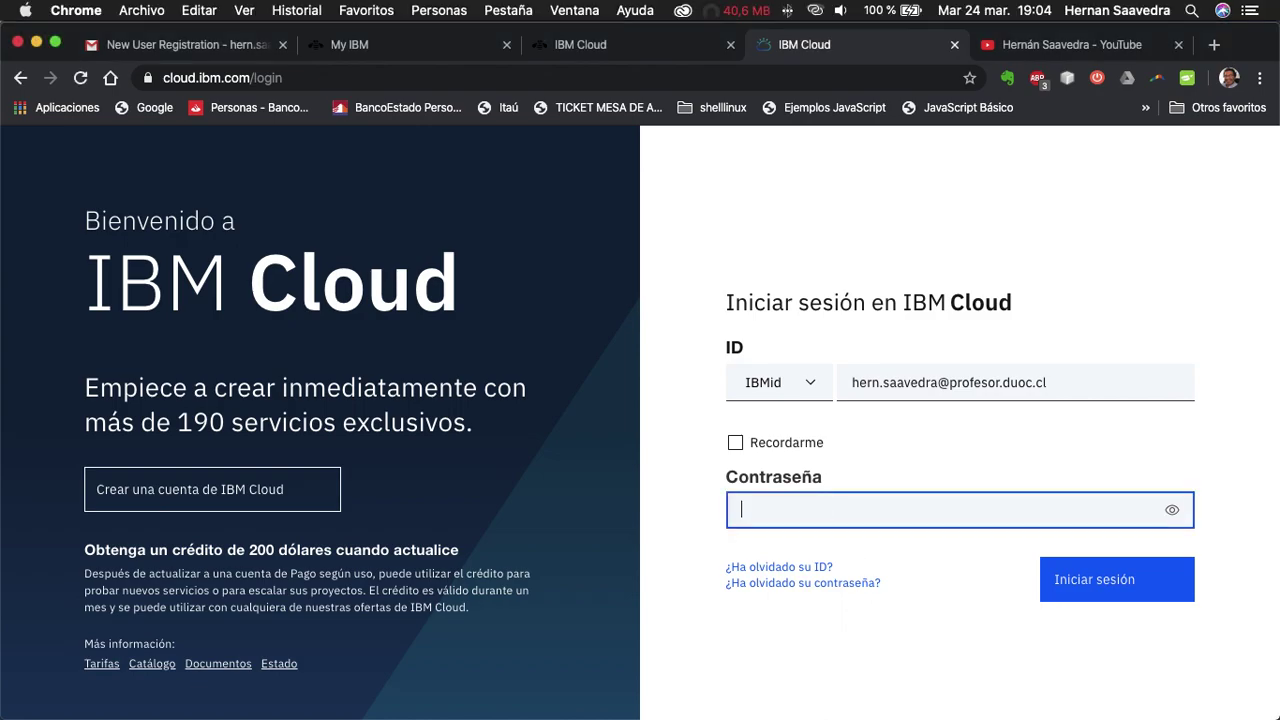
type("•••••••••")
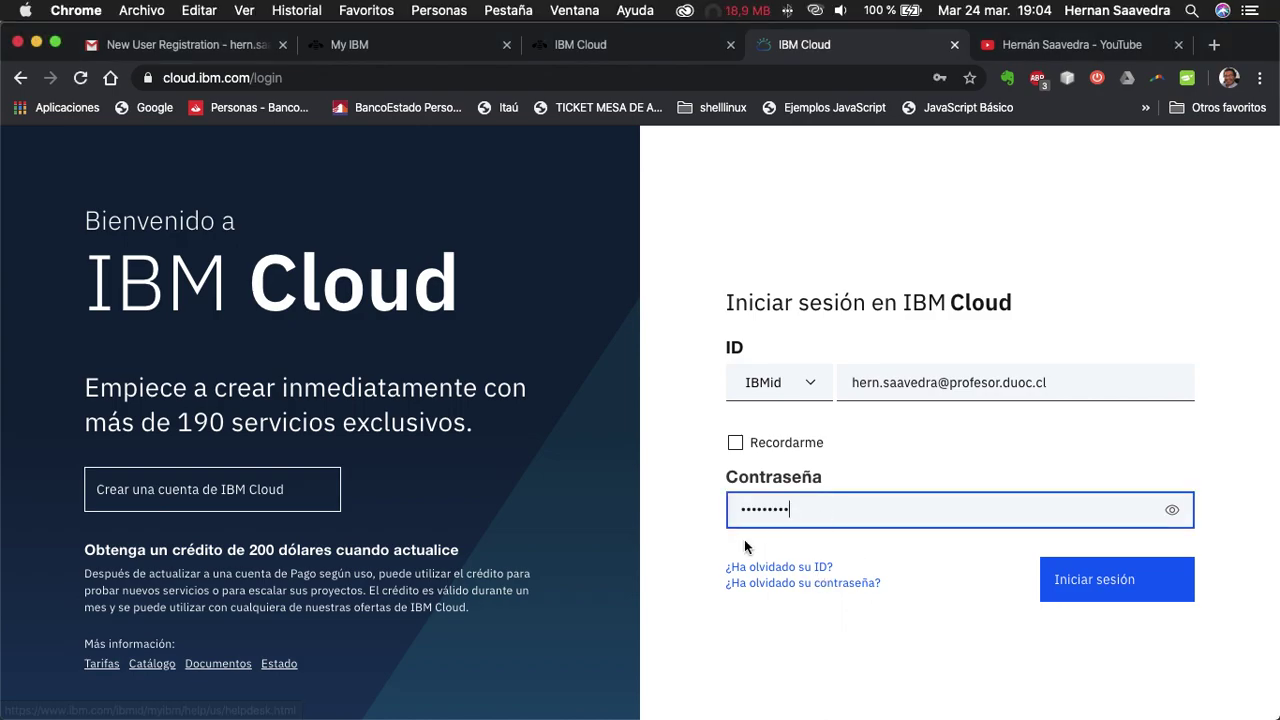
left_click(1106, 593)
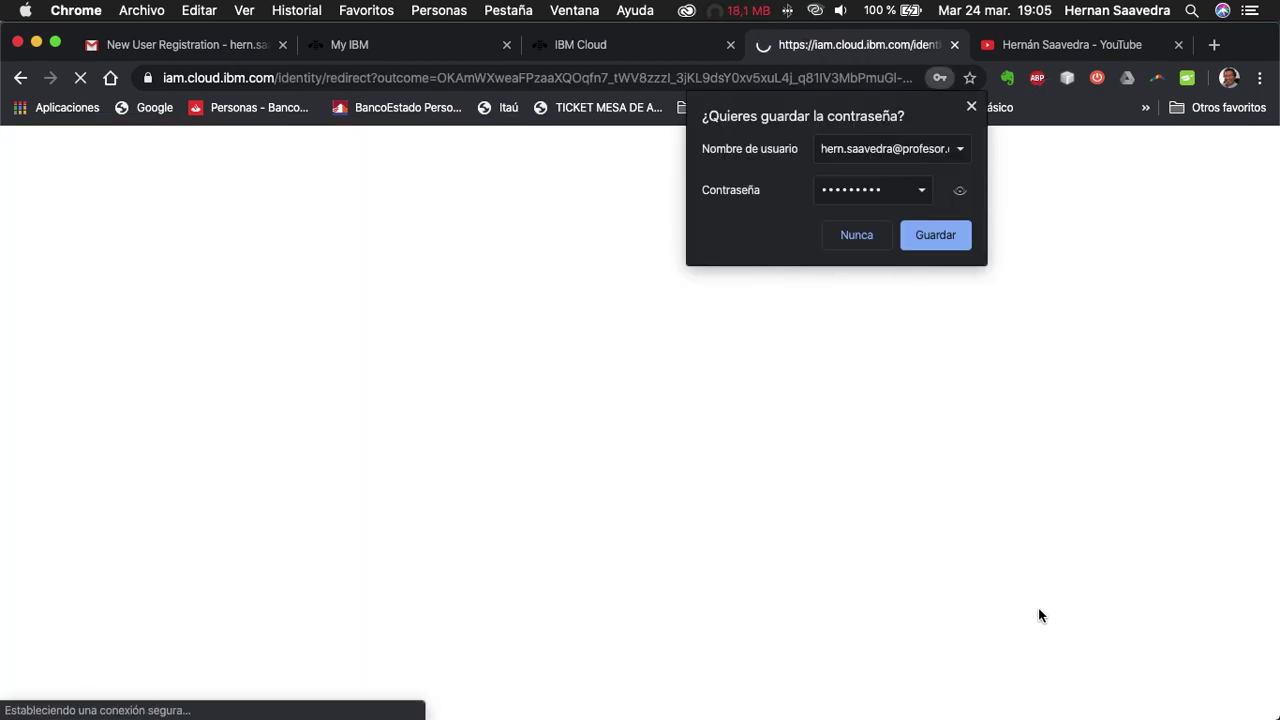
left_click(869, 243)
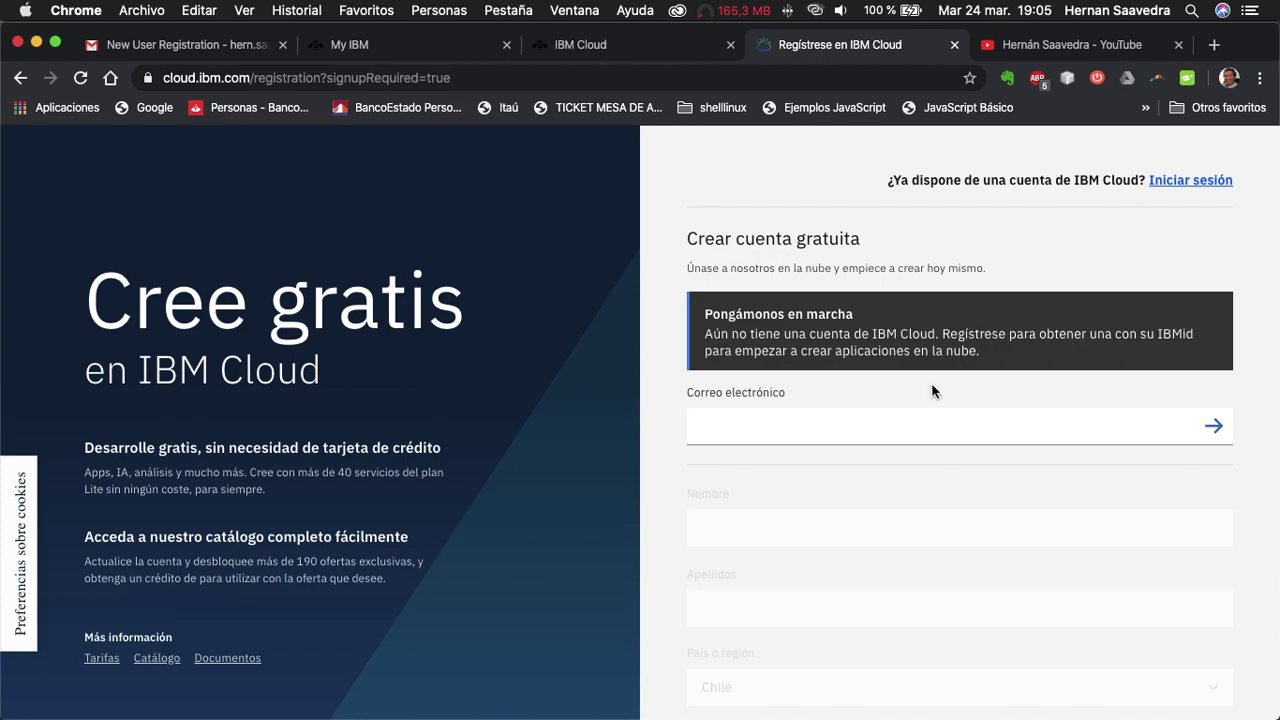
Enter the faculty e-mail address on the Create free account form and continue.
left_click(1171, 184)
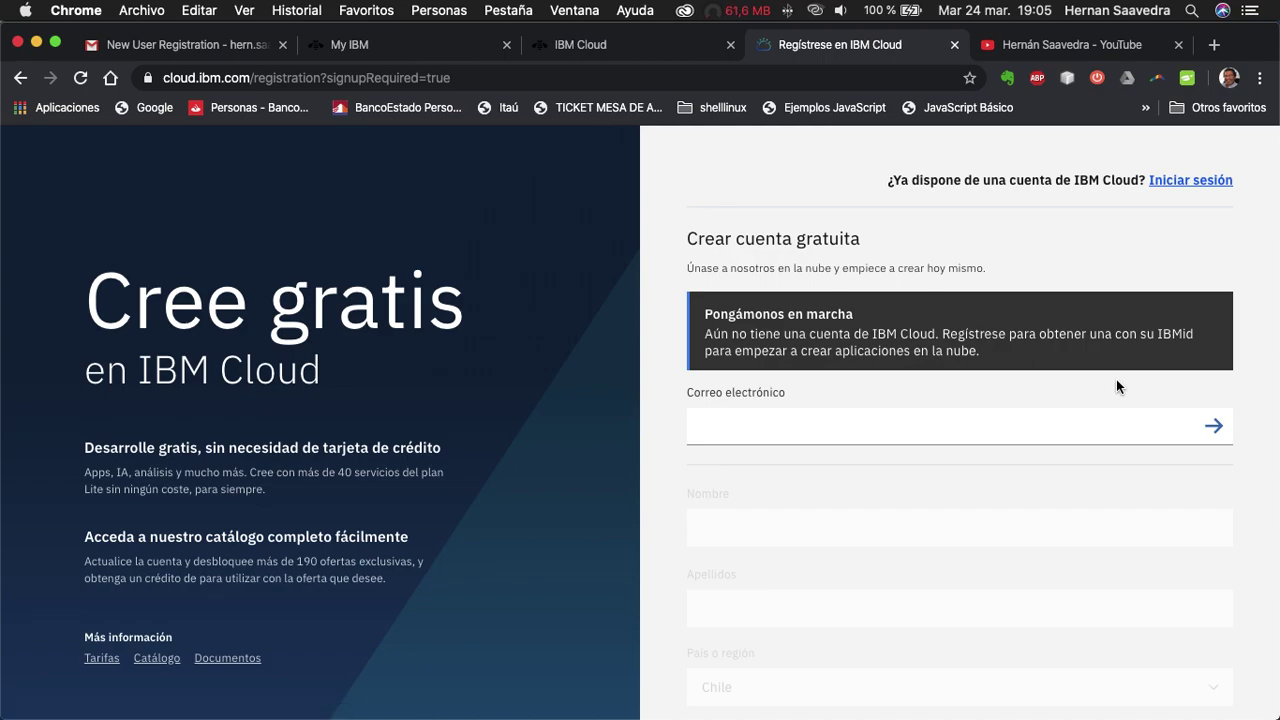
left_click(852, 428)
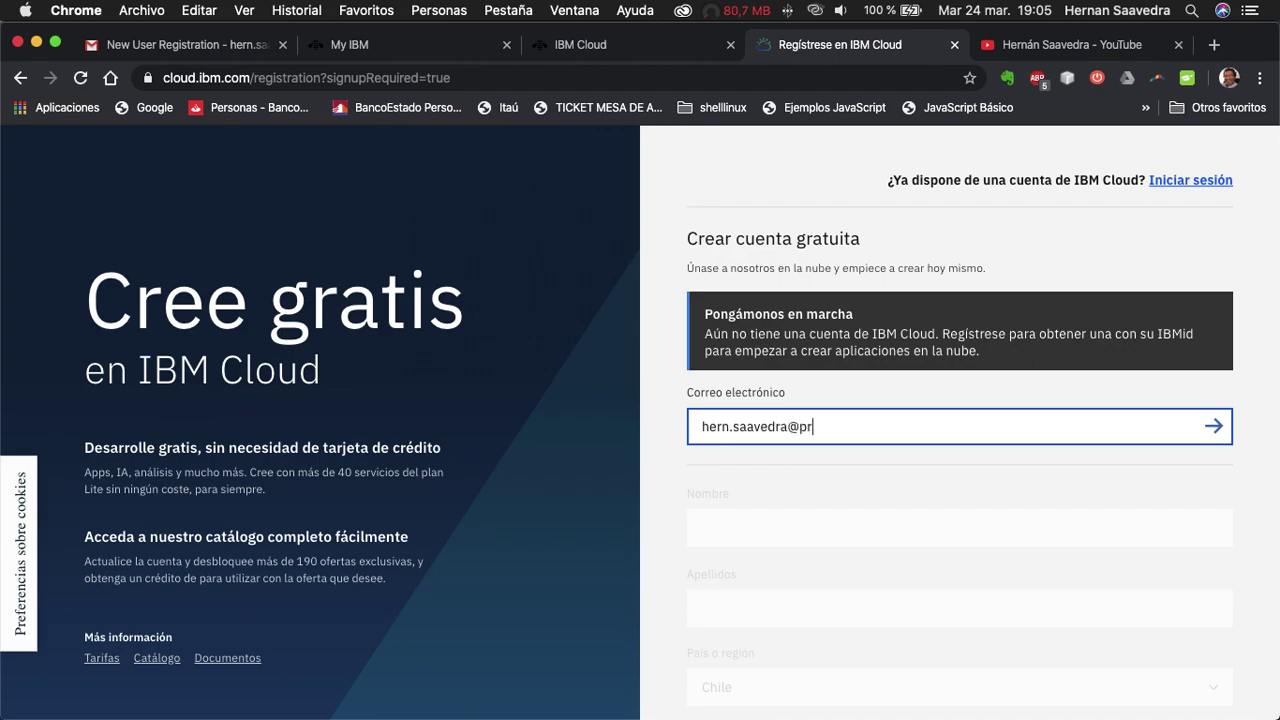
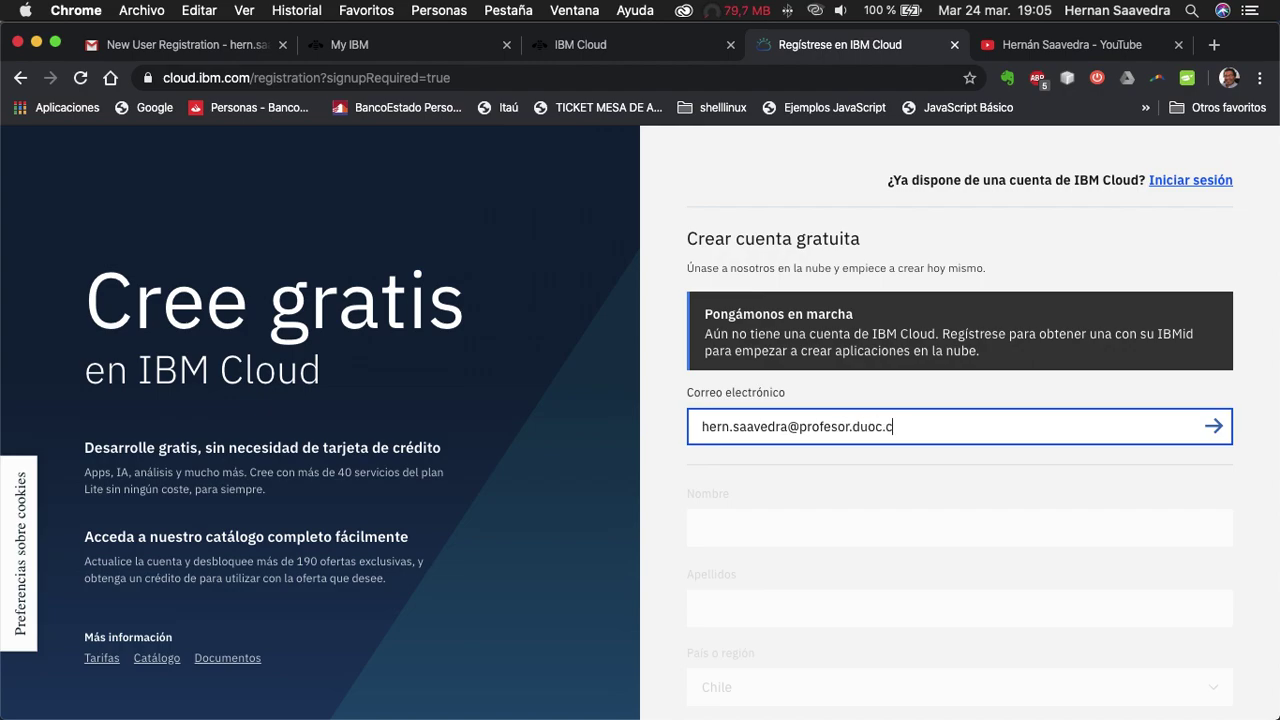
key("Return")
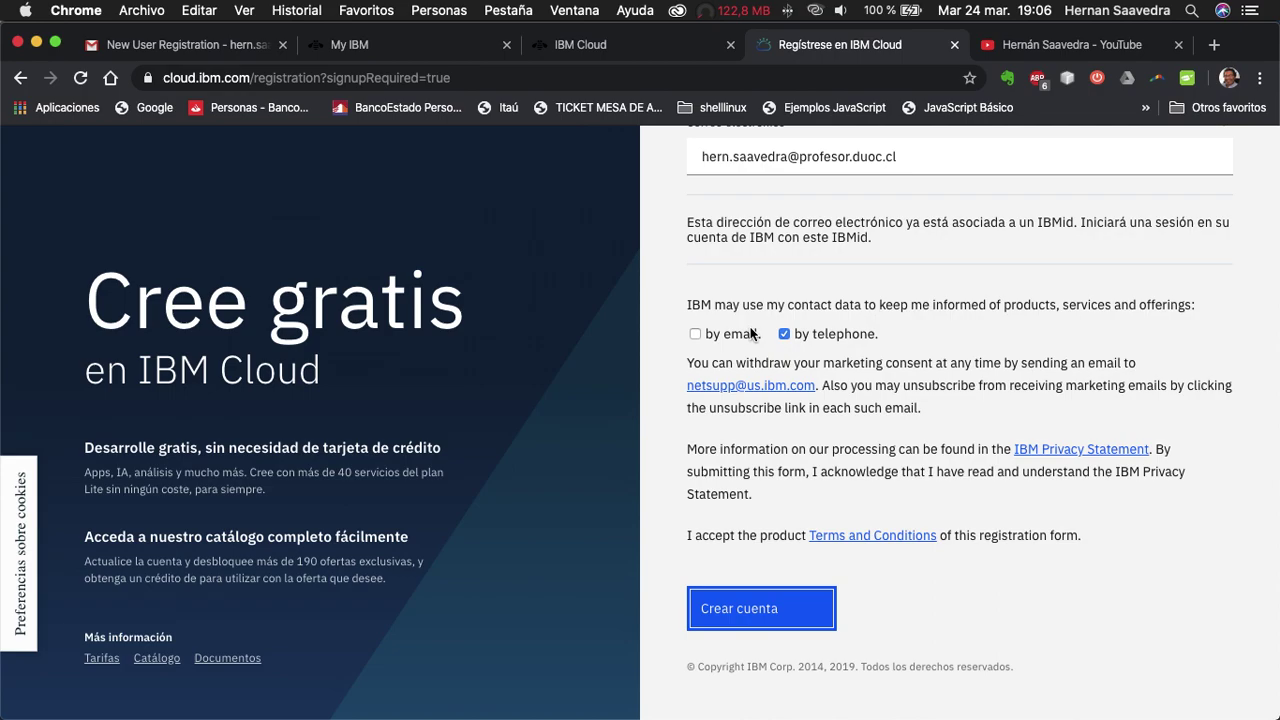
Allow contact by email, disallow contact by telephone, and create the account.
left_click(695, 334)
left_click(786, 337)
left_click(799, 609)
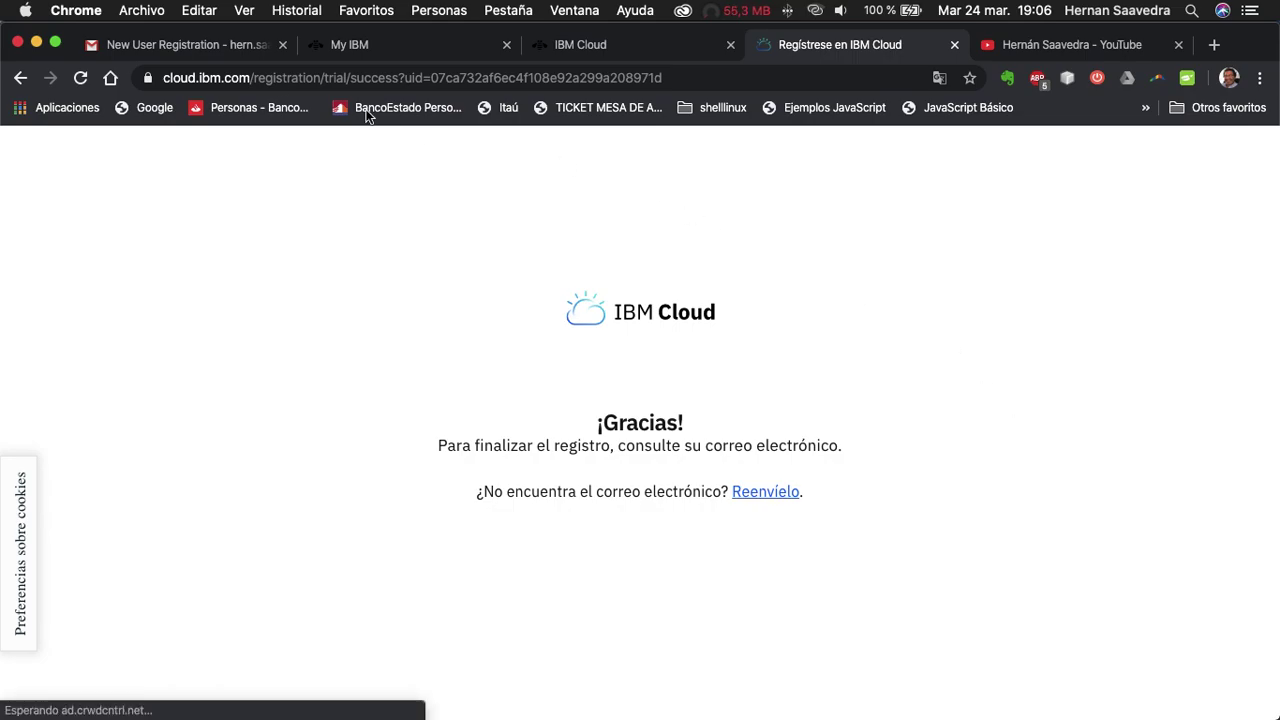
In the Gmail inbox, open 'Action required: Confirm your IBM Cloud account' and confirm the account.
left_click(236, 45)
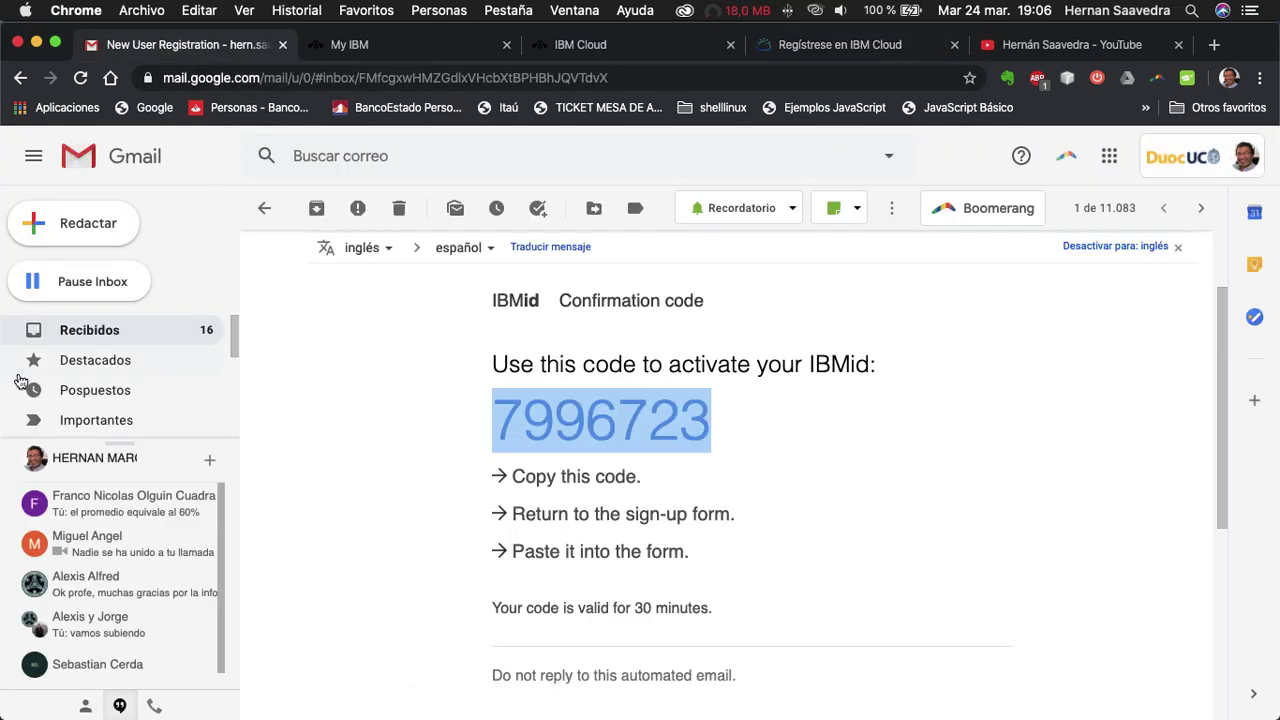
left_click(118, 336)
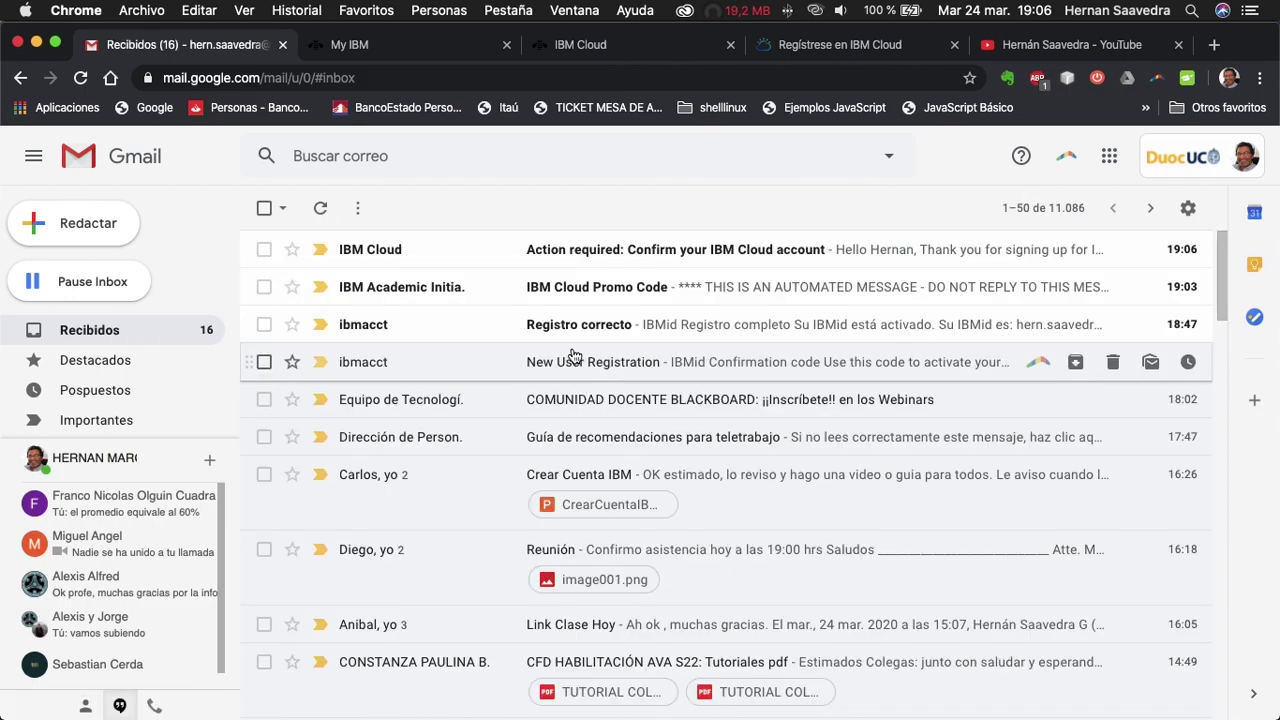
left_click(592, 256)
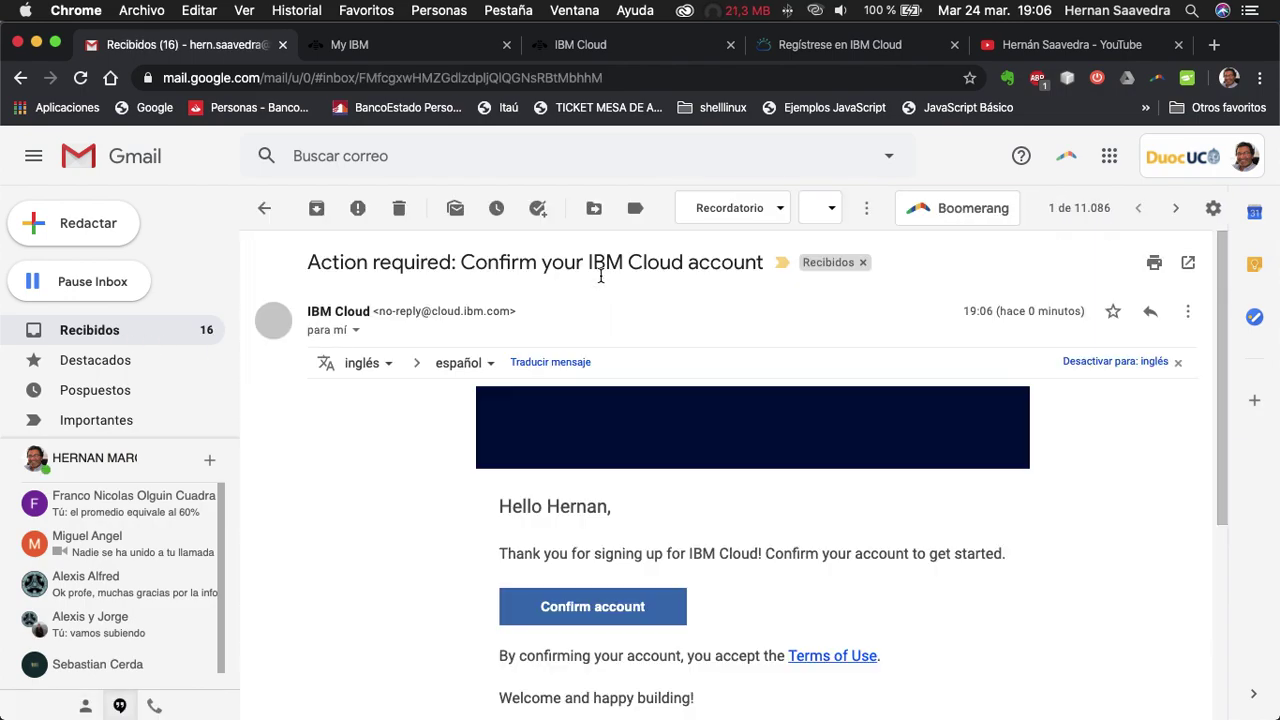
left_click(624, 610)
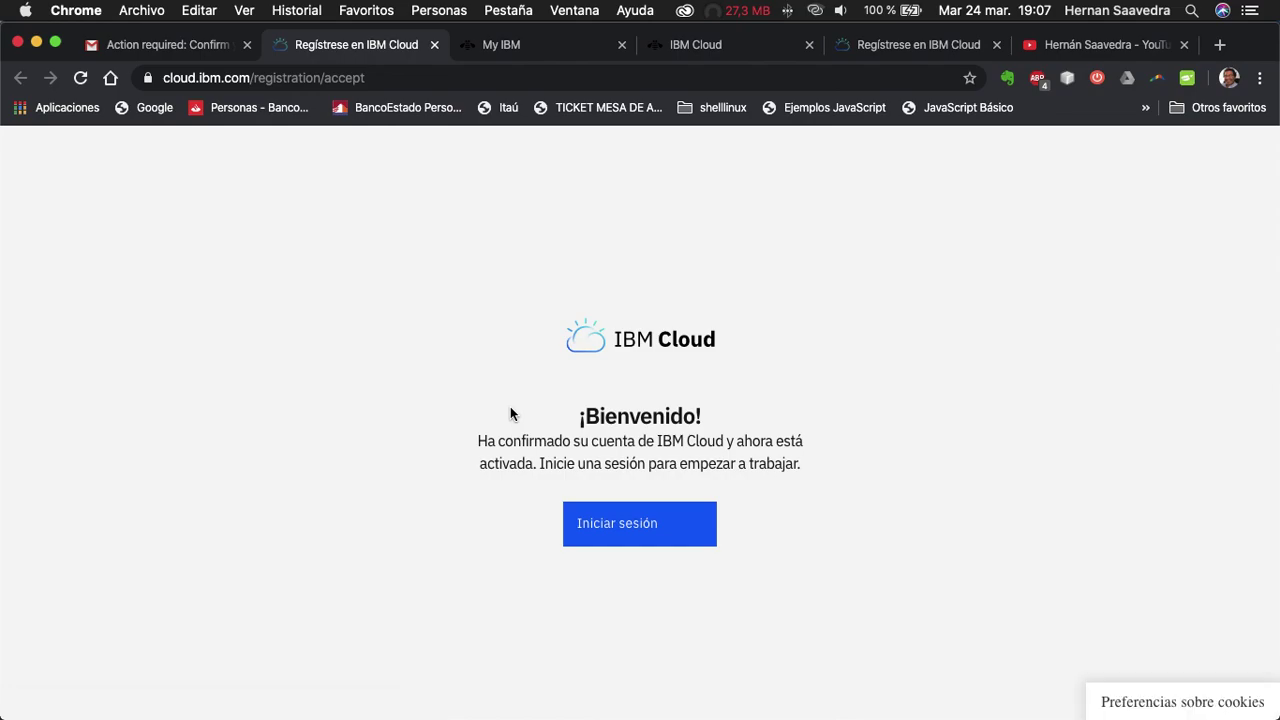
Sign in to the activated account, dismiss the welcome introduction, and open the Gestionar menu.
left_click(627, 542)
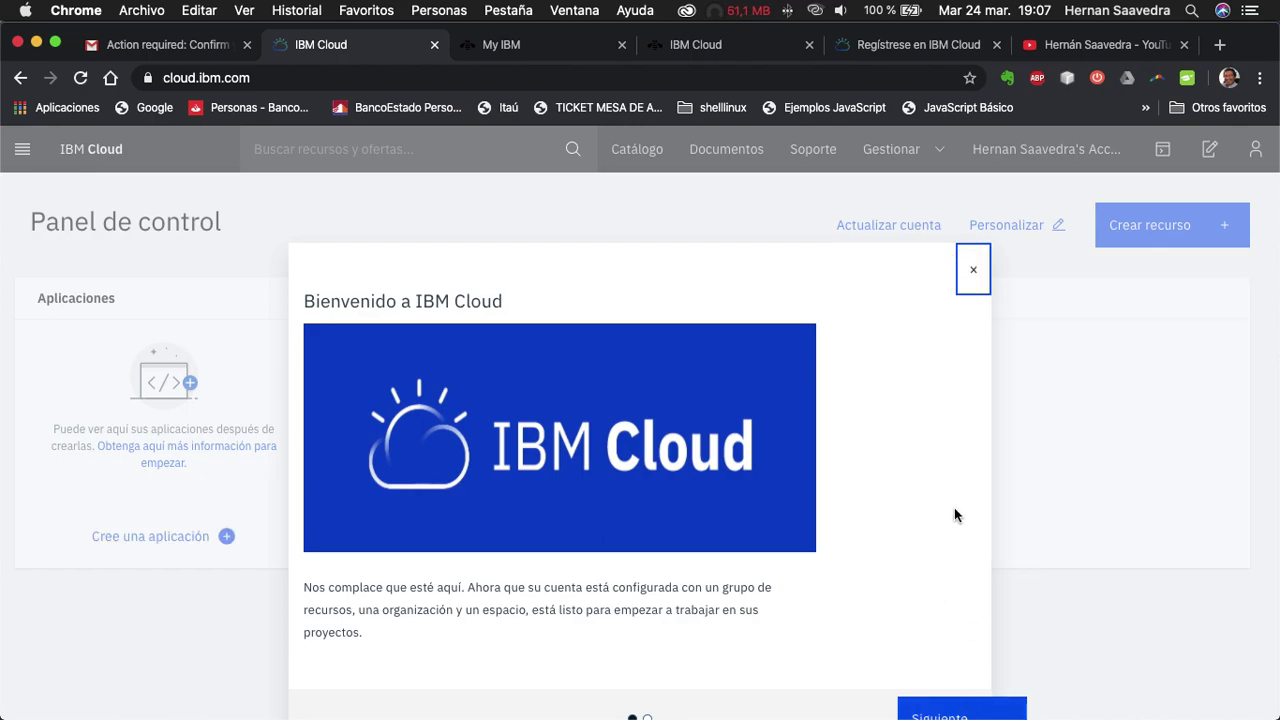
scroll(954, 507, "down", 1)
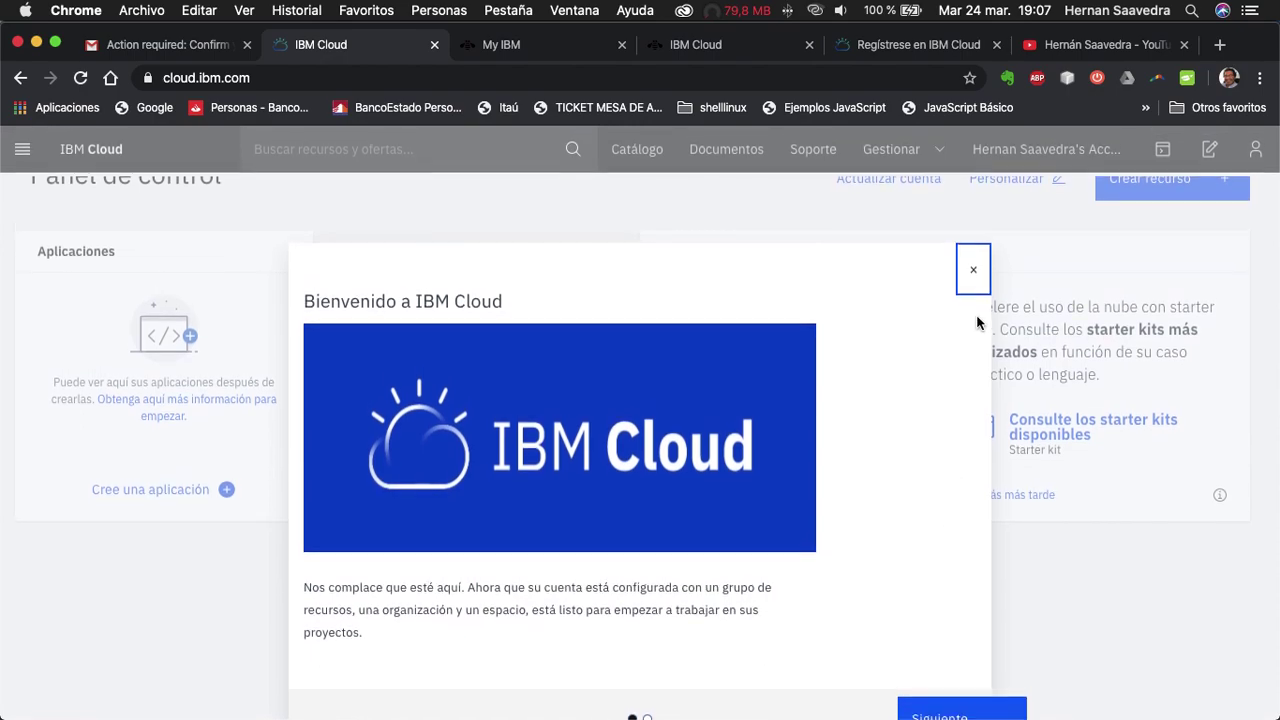
left_click(973, 266)
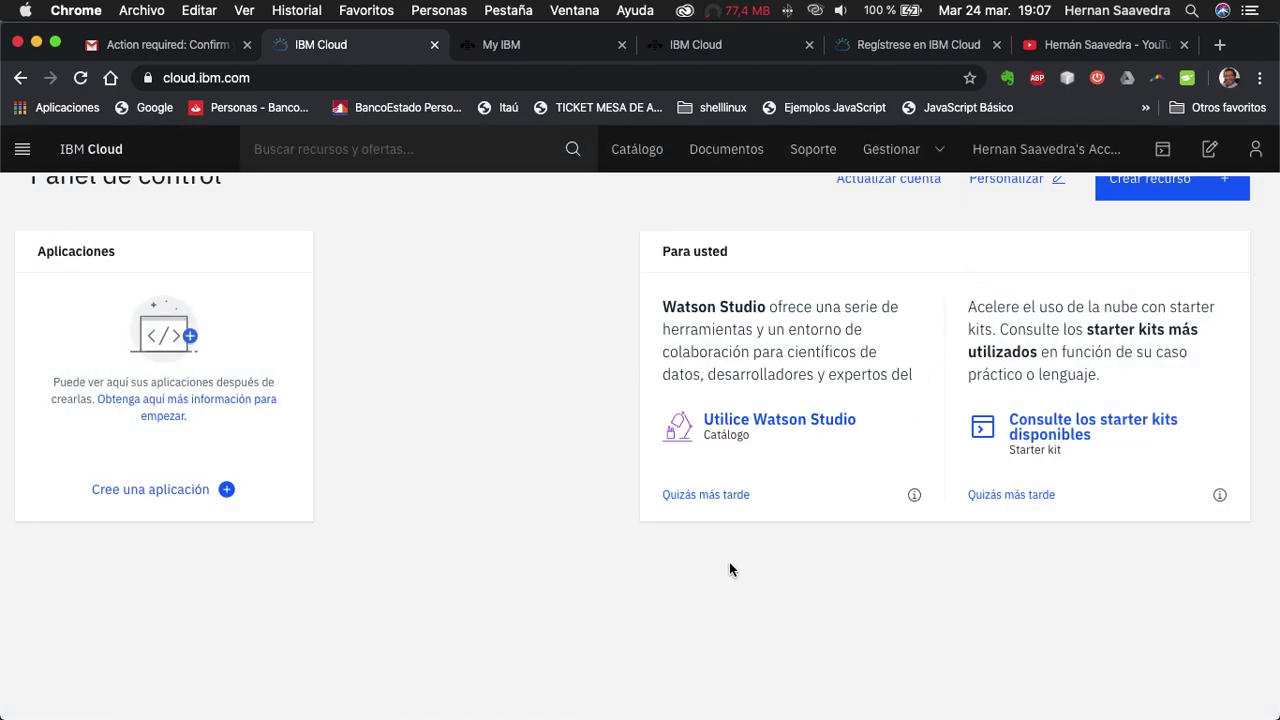
scroll(729, 570, "up", 1)
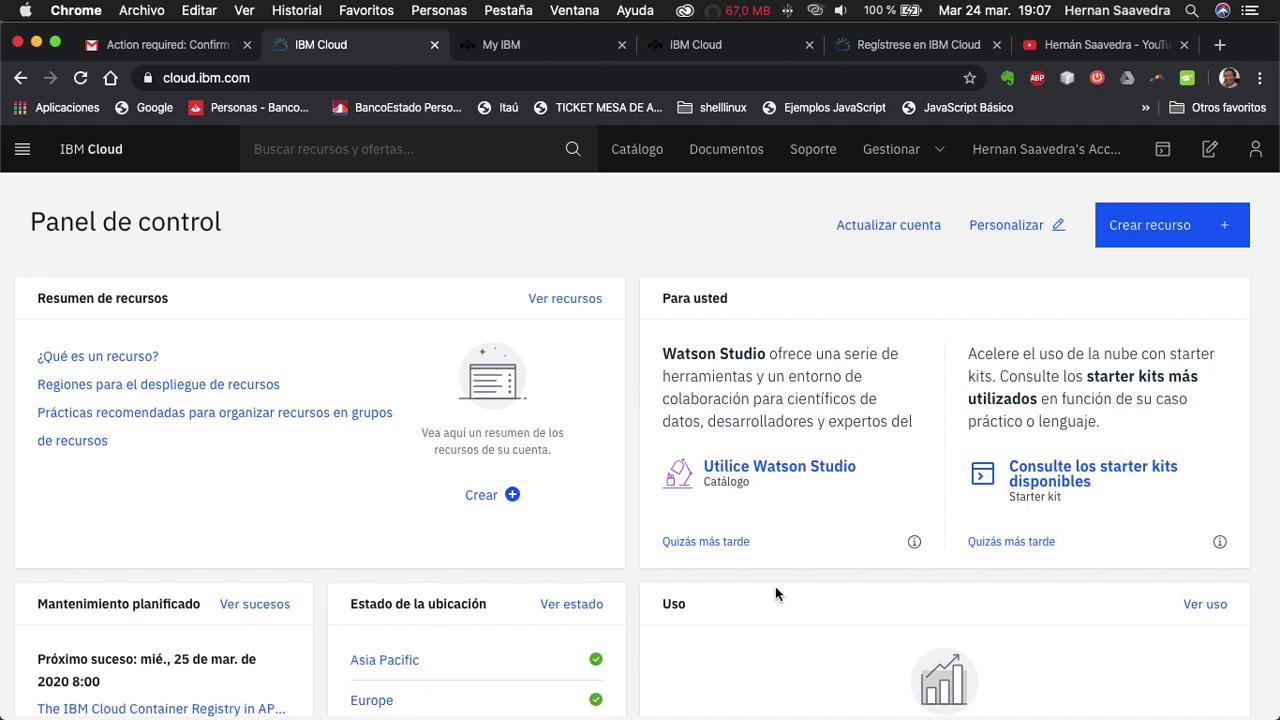
left_click(935, 155)
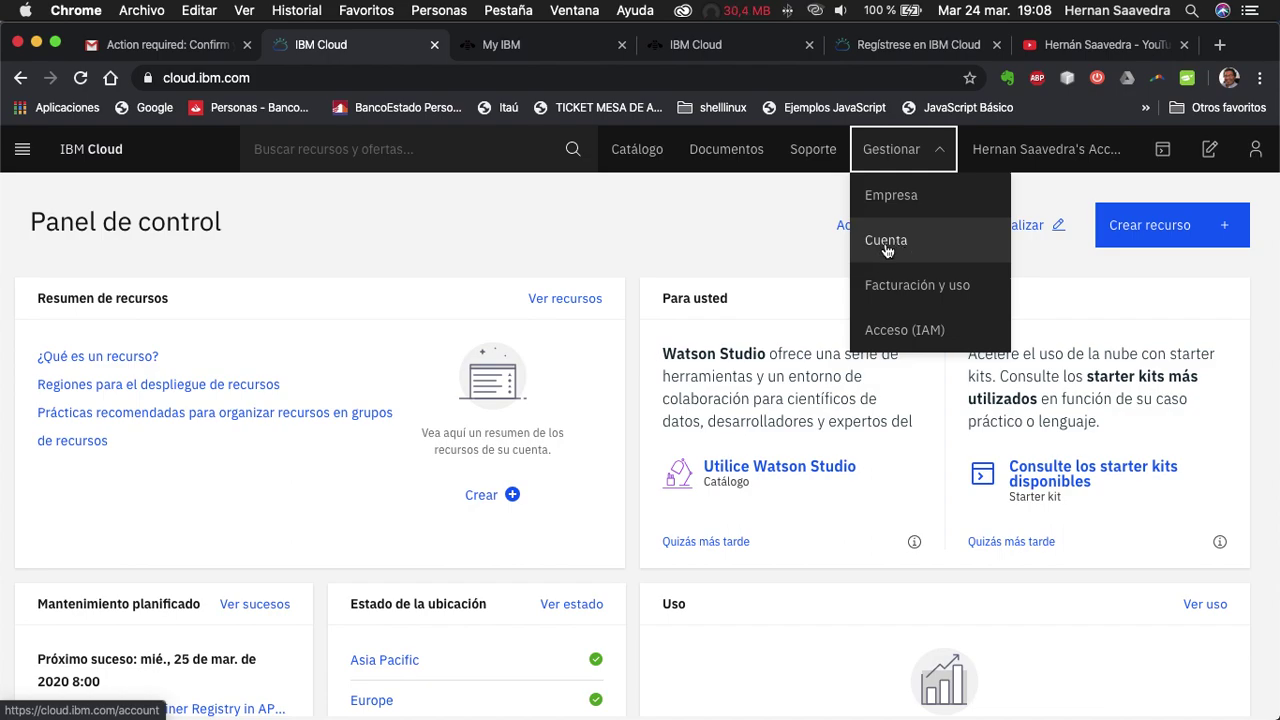
Go to Gestionar > Cuenta > Configuración de la cuenta and reveal the Códigos de suscripción y de característica section.
left_click(899, 249)
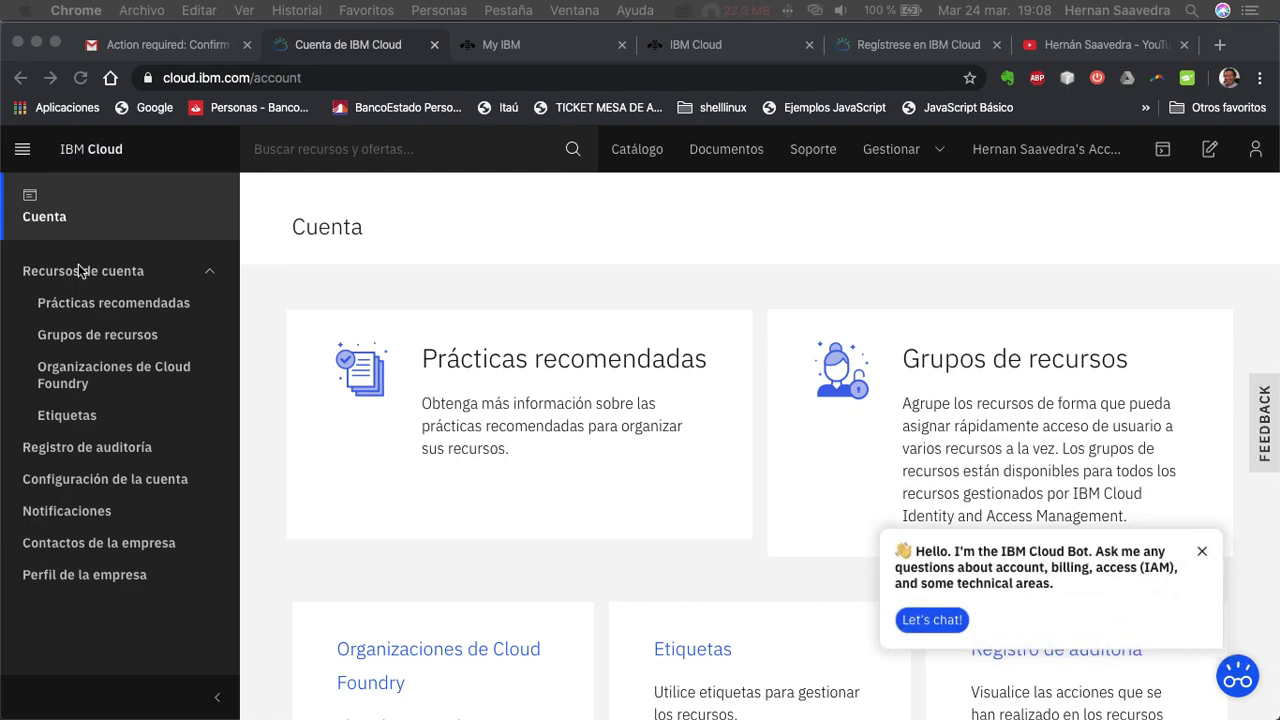
left_click(131, 480)
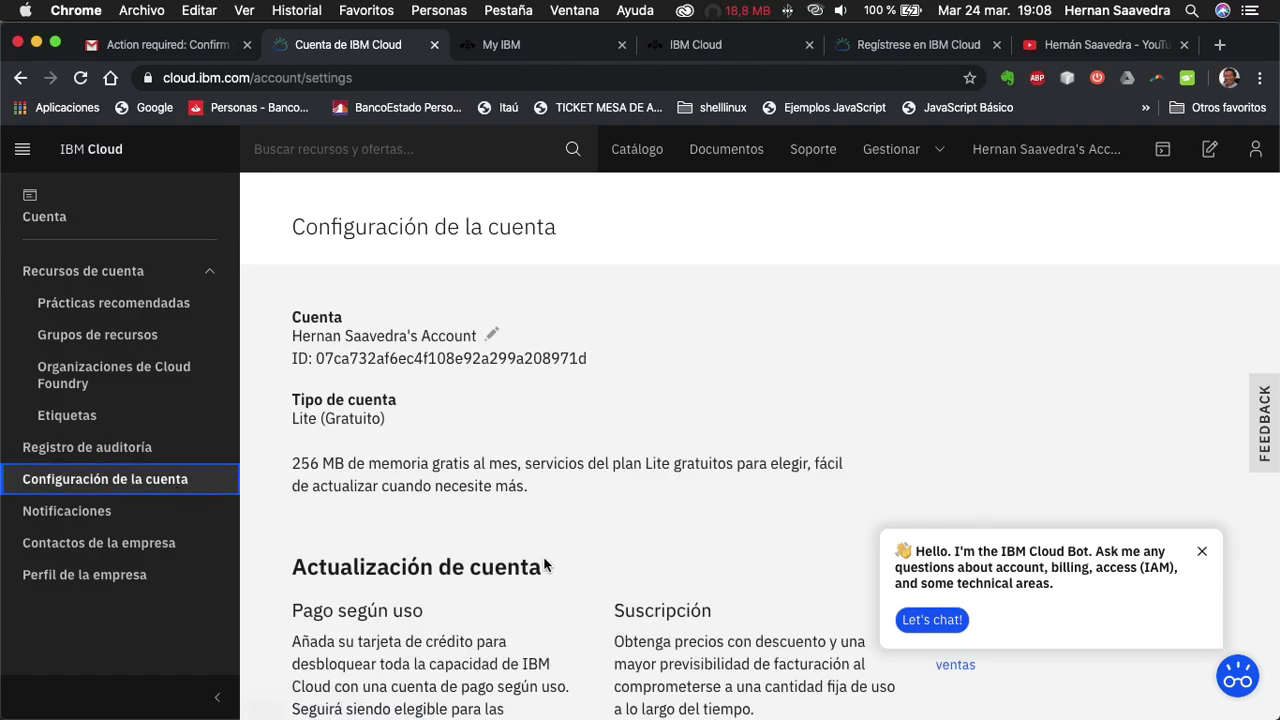
scroll(542, 556, "down", 5)
scroll(543, 558, "down", 2)
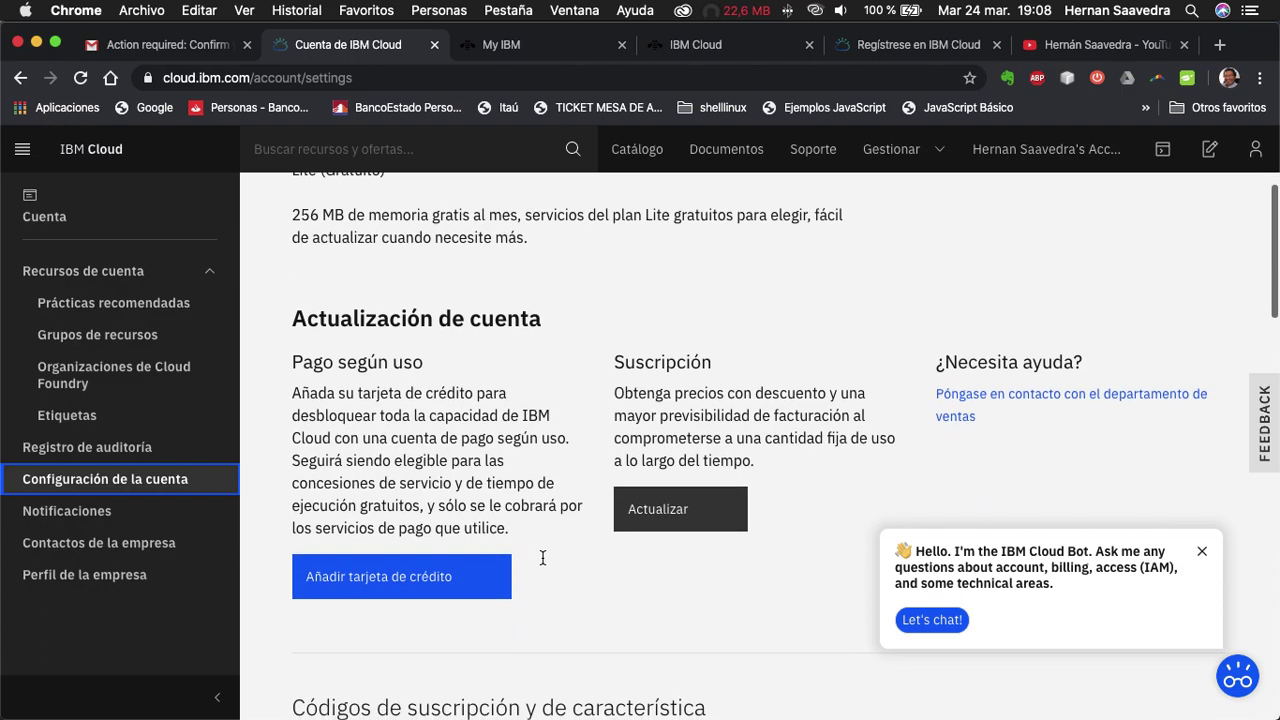
scroll(542, 563, "down", 7)
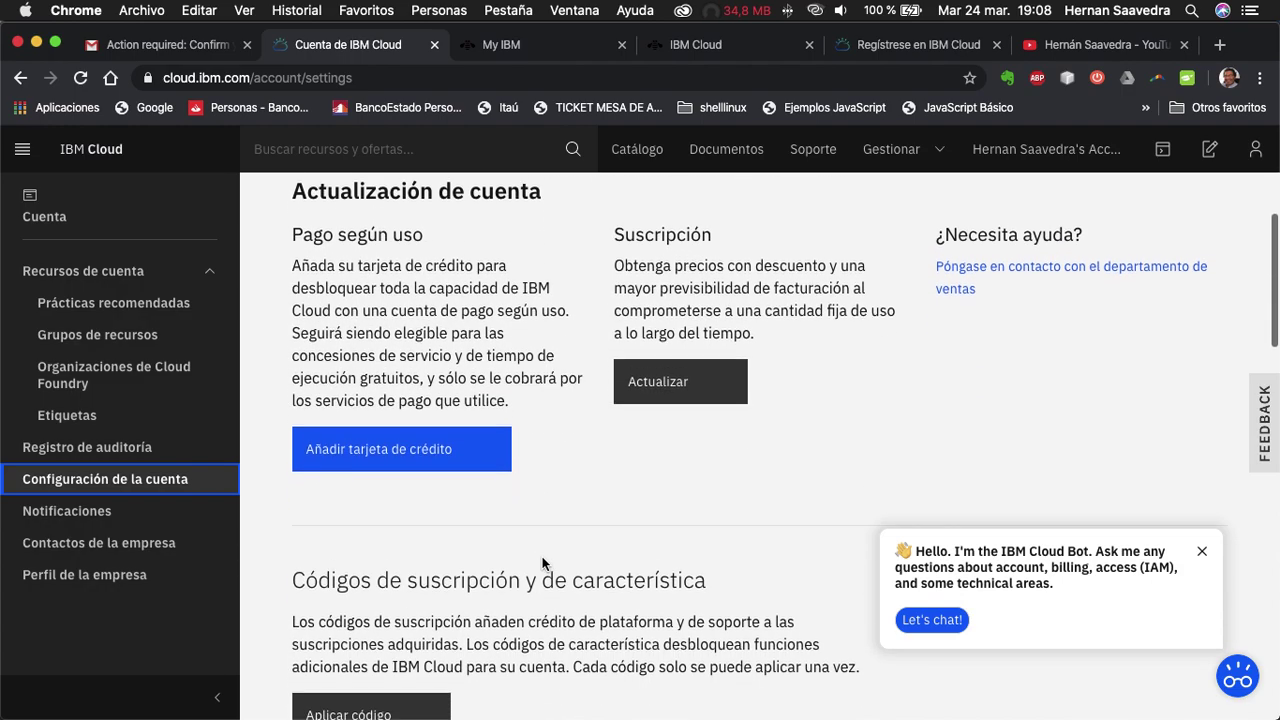
scroll(542, 556, "down", 1)
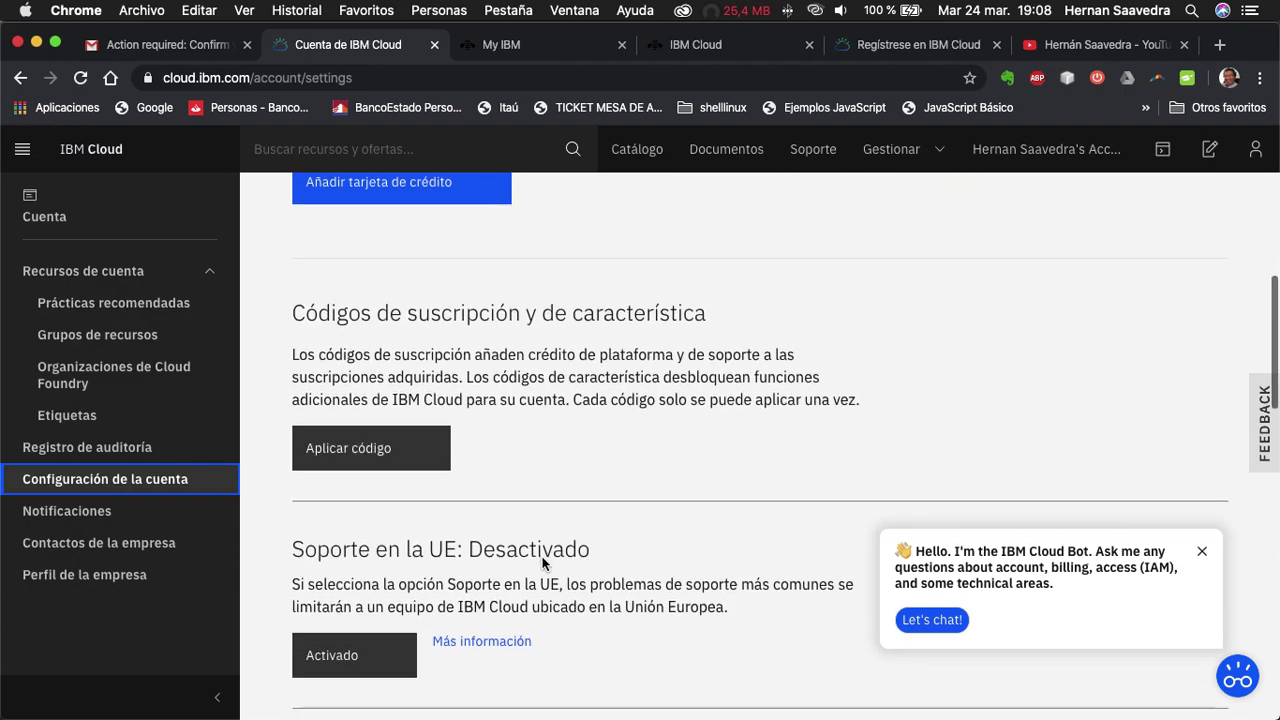
scroll(615, 502, "up", 7)
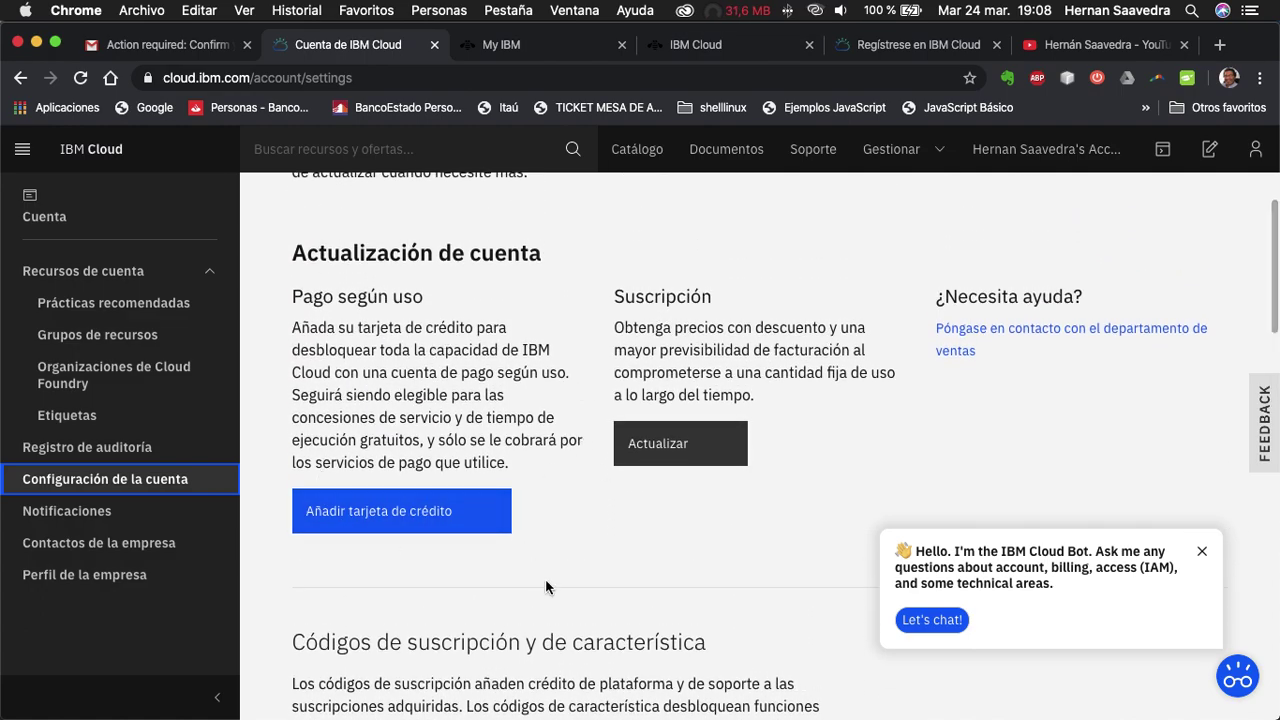
scroll(545, 578, "down", 7)
scroll(546, 581, "down", 1)
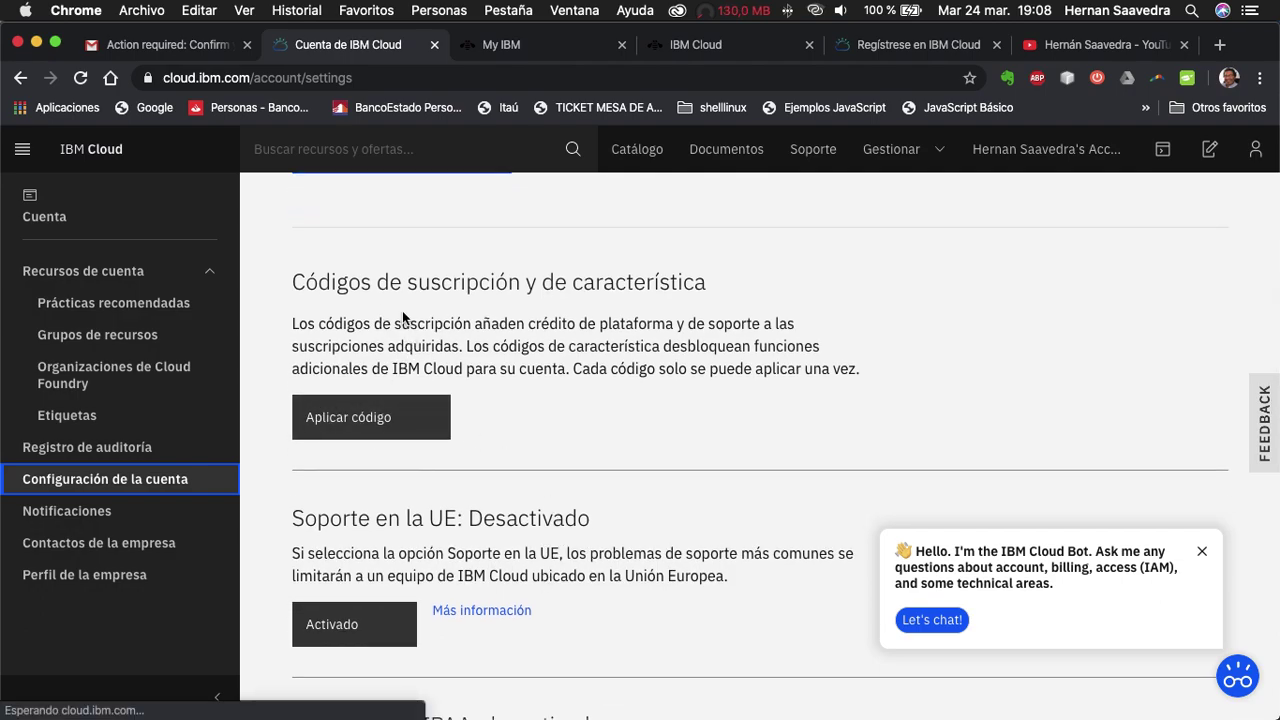
Paste the 2020 feature code into Aplicar código and apply it, converting the Lite account to a trial.
left_click(331, 422)
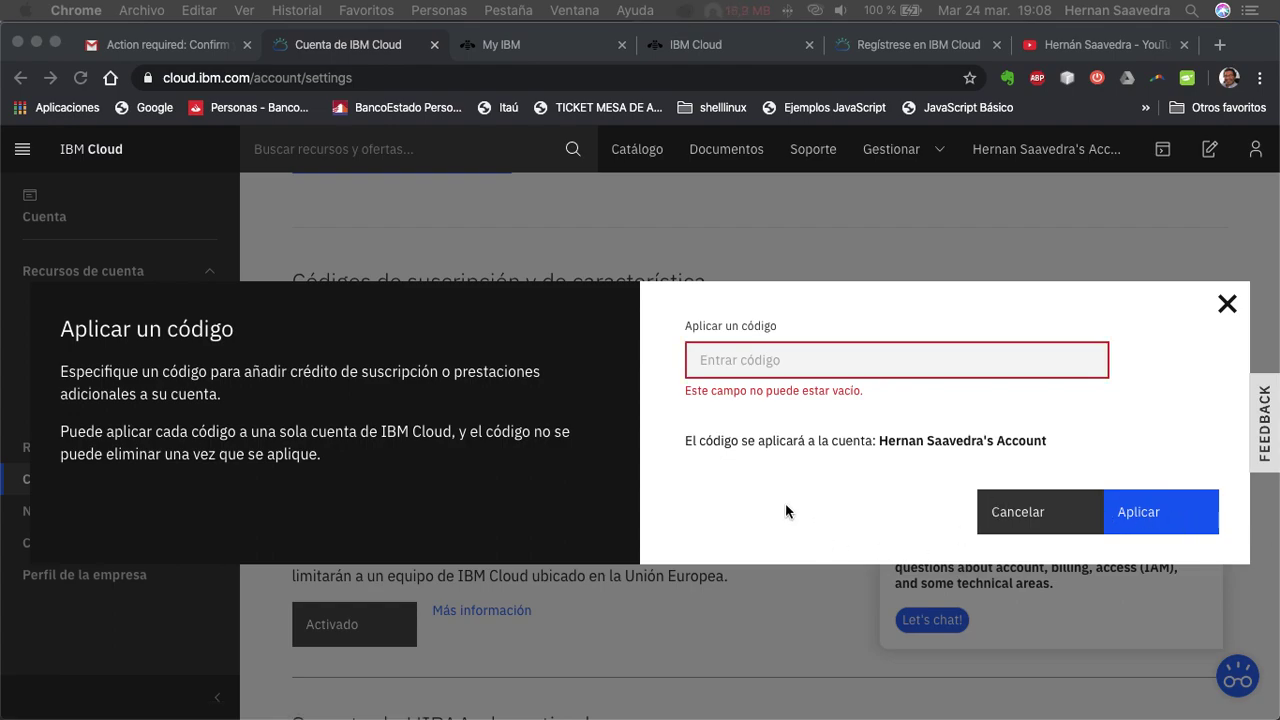
left_click(746, 368)
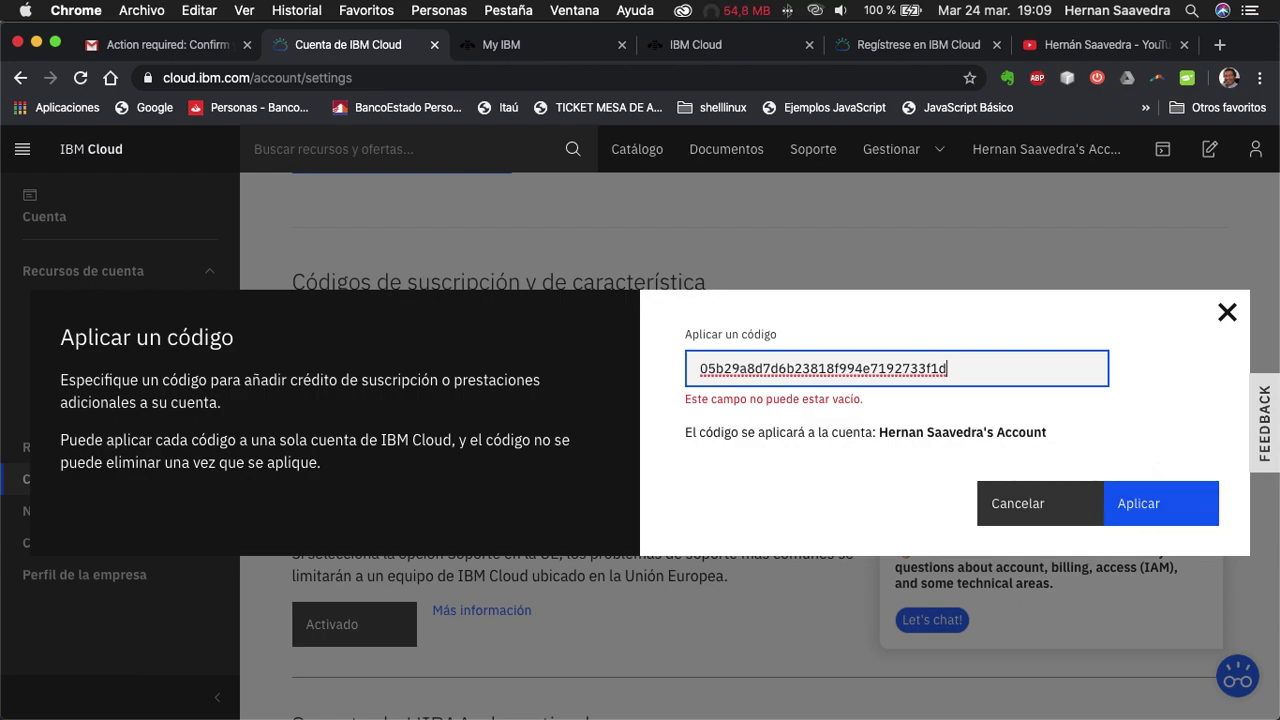
key("super+Tab")
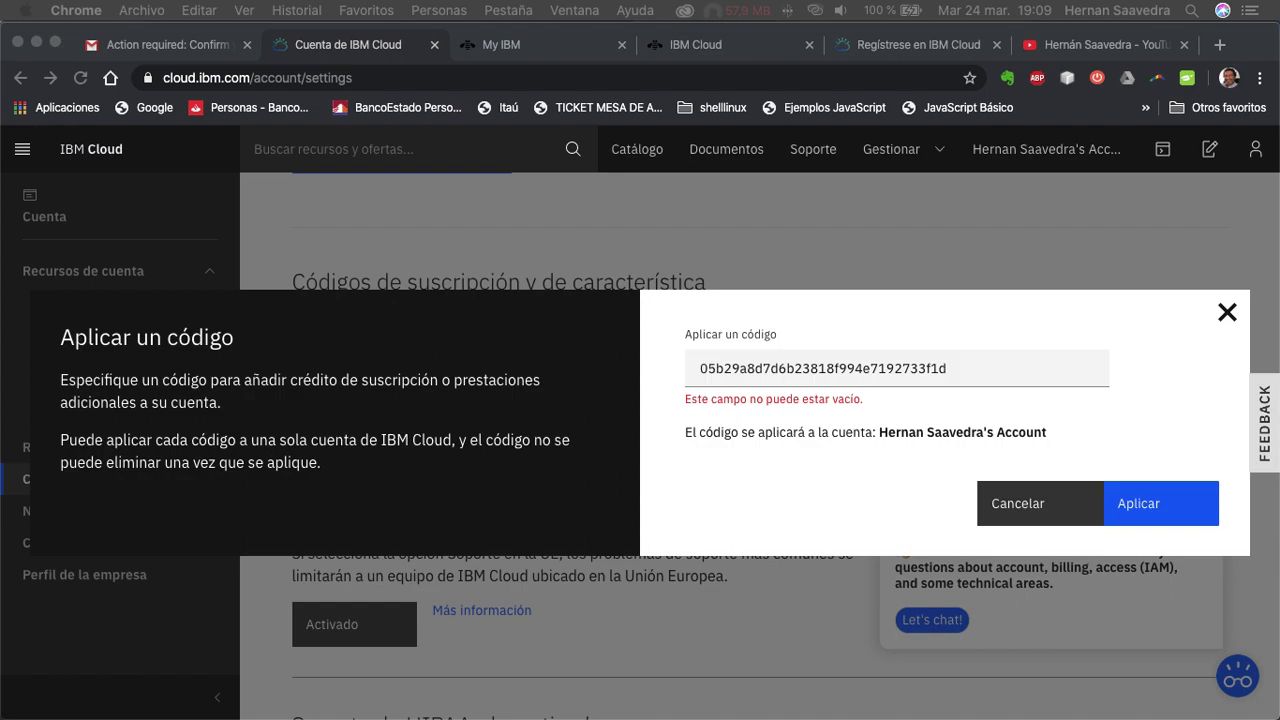
left_click(1180, 512)
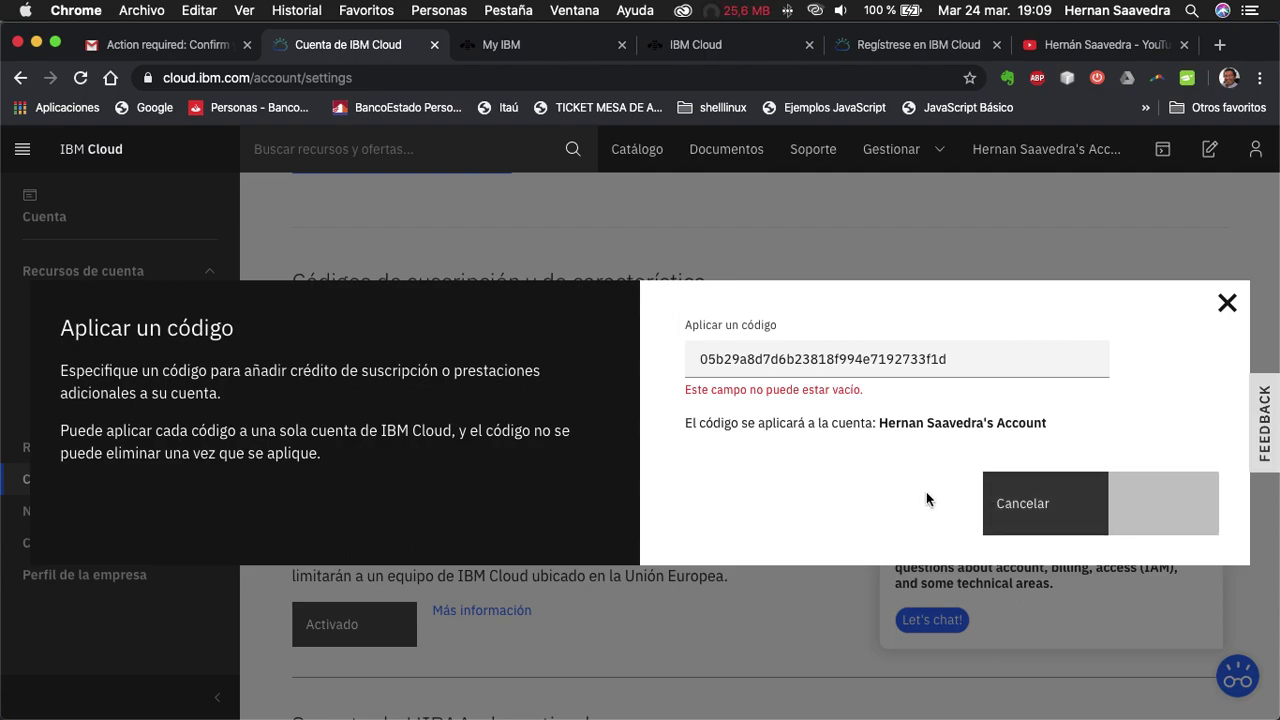
left_click(1114, 516)
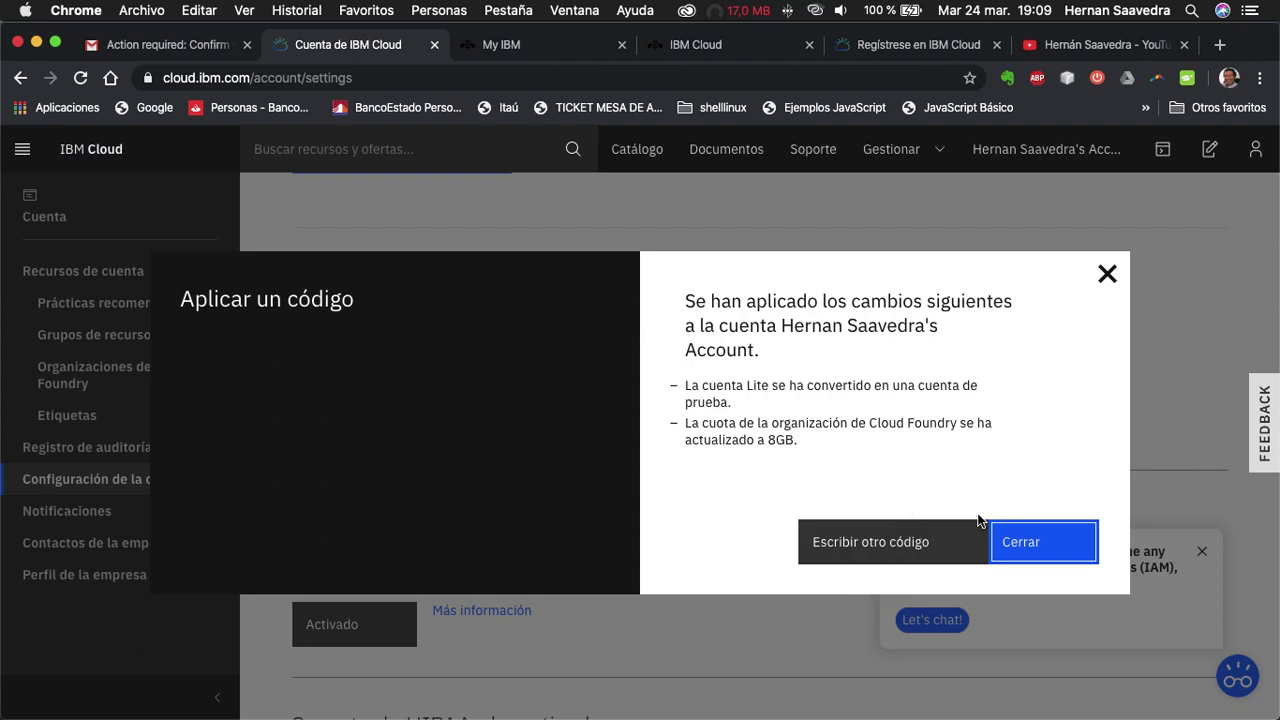
left_click(1042, 548)
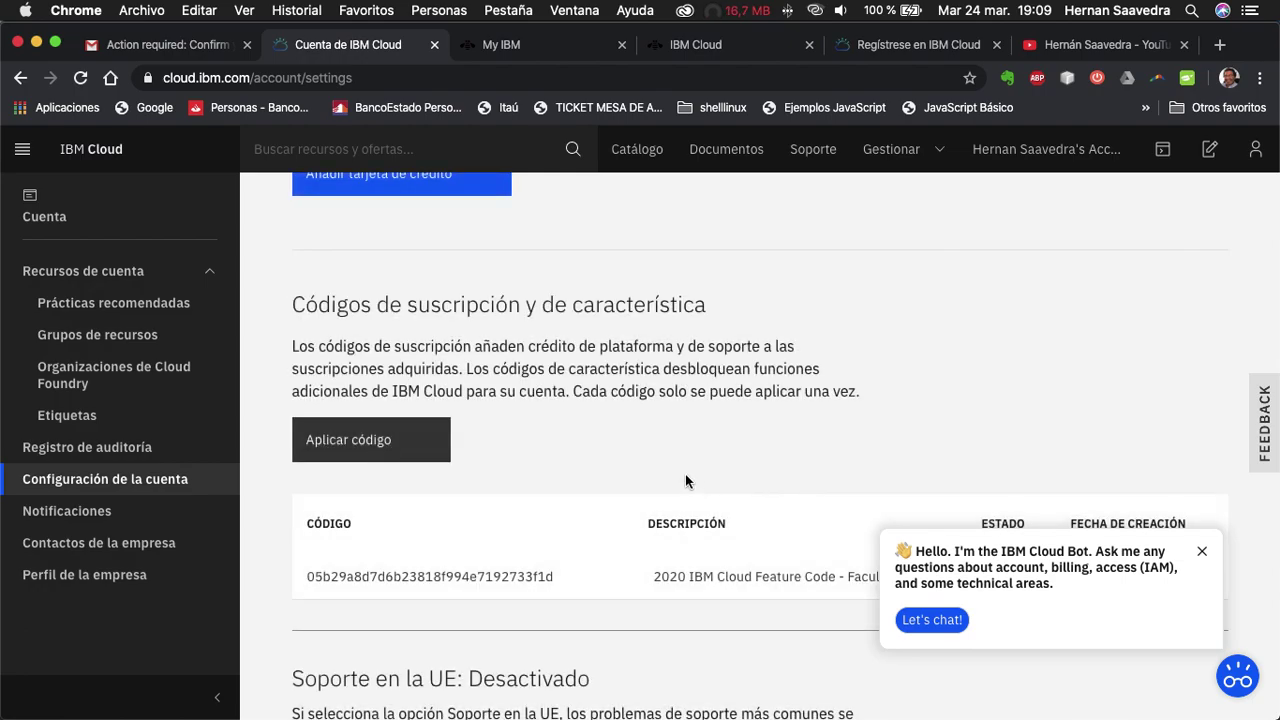
Scroll through the account settings to confirm the Faculty code shows Applied and 282 trial days remain.
scroll(546, 555, "down", 1)
scroll(546, 560, "down", 1)
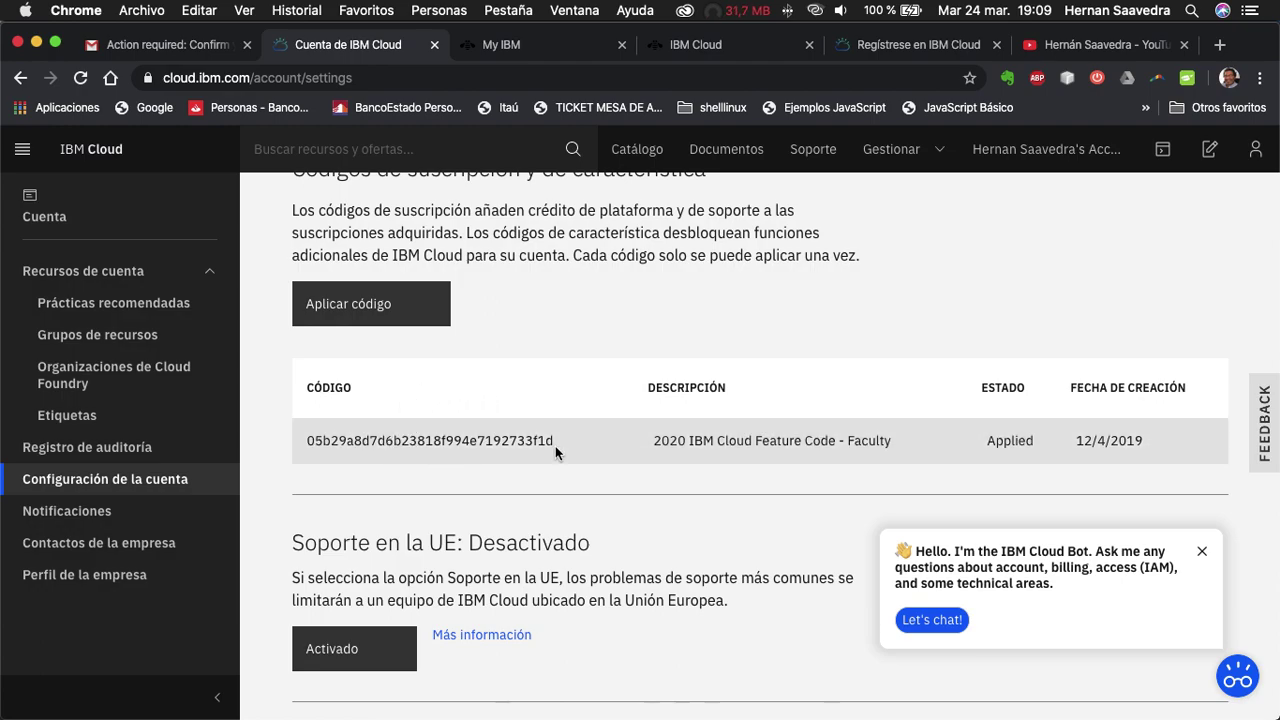
scroll(557, 449, "down", 3)
scroll(557, 450, "up", 3)
scroll(556, 452, "up", 1)
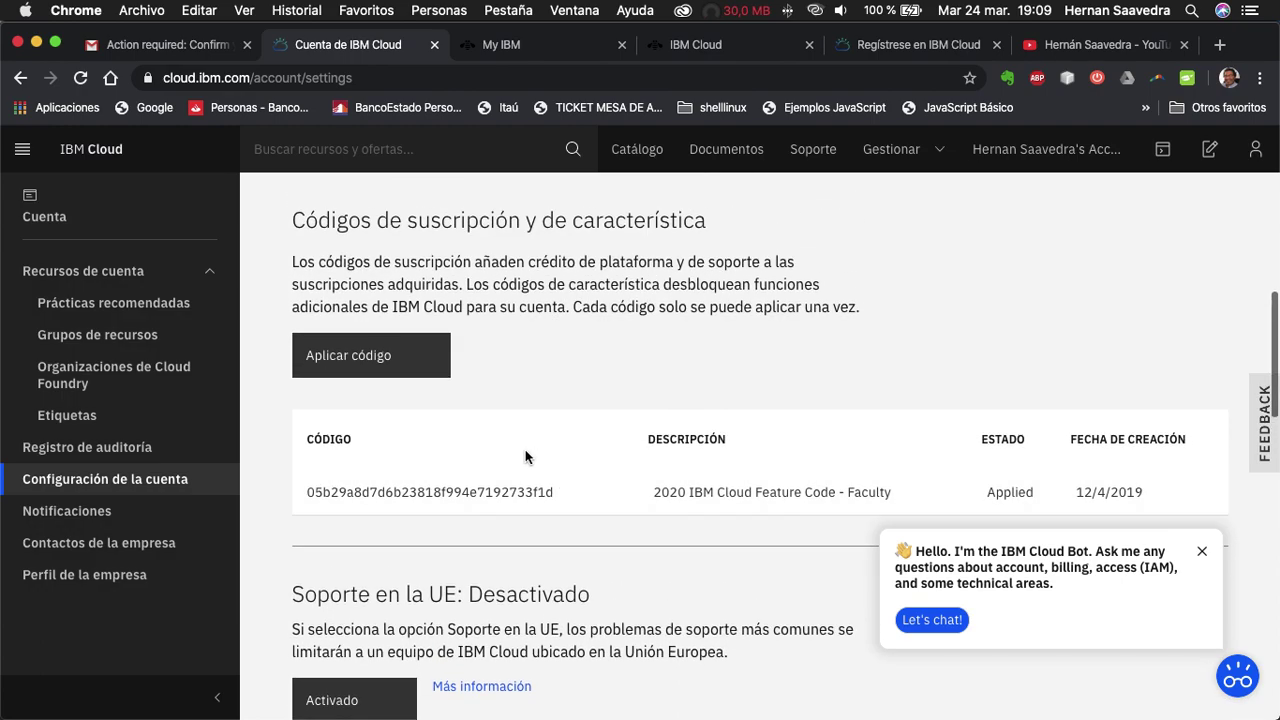
scroll(580, 459, "up", 2)
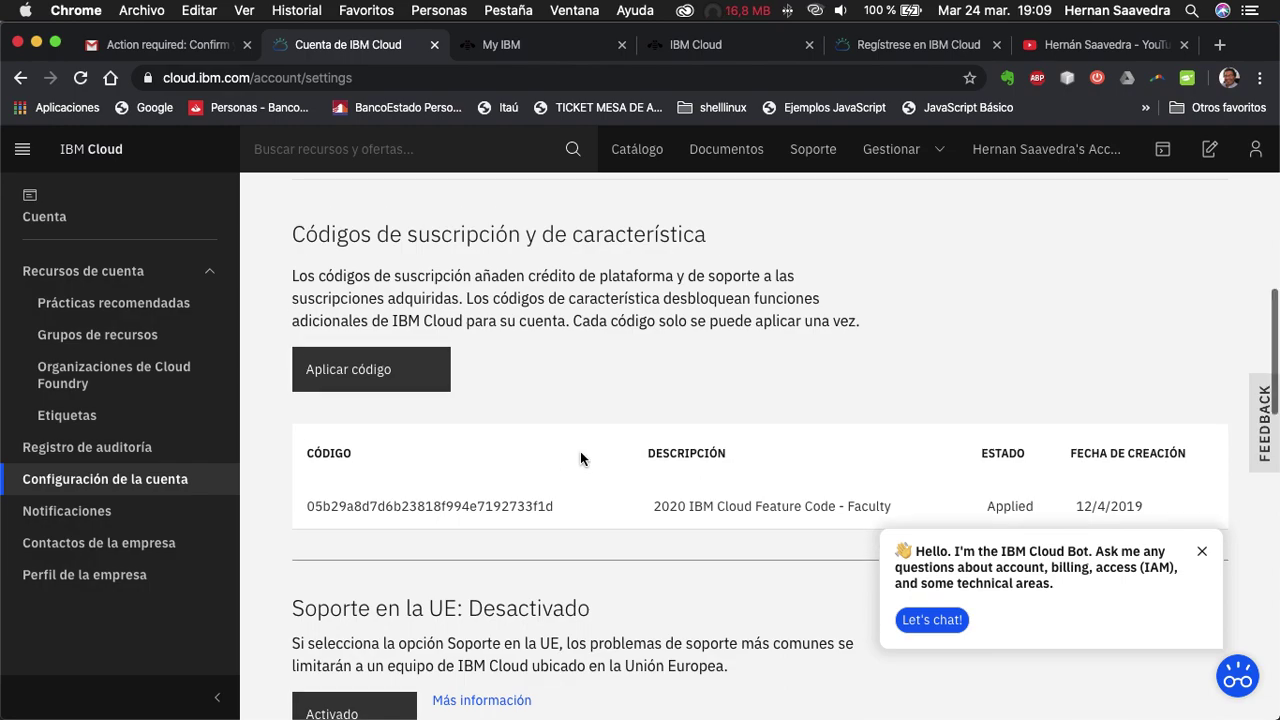
scroll(580, 459, "down", 7)
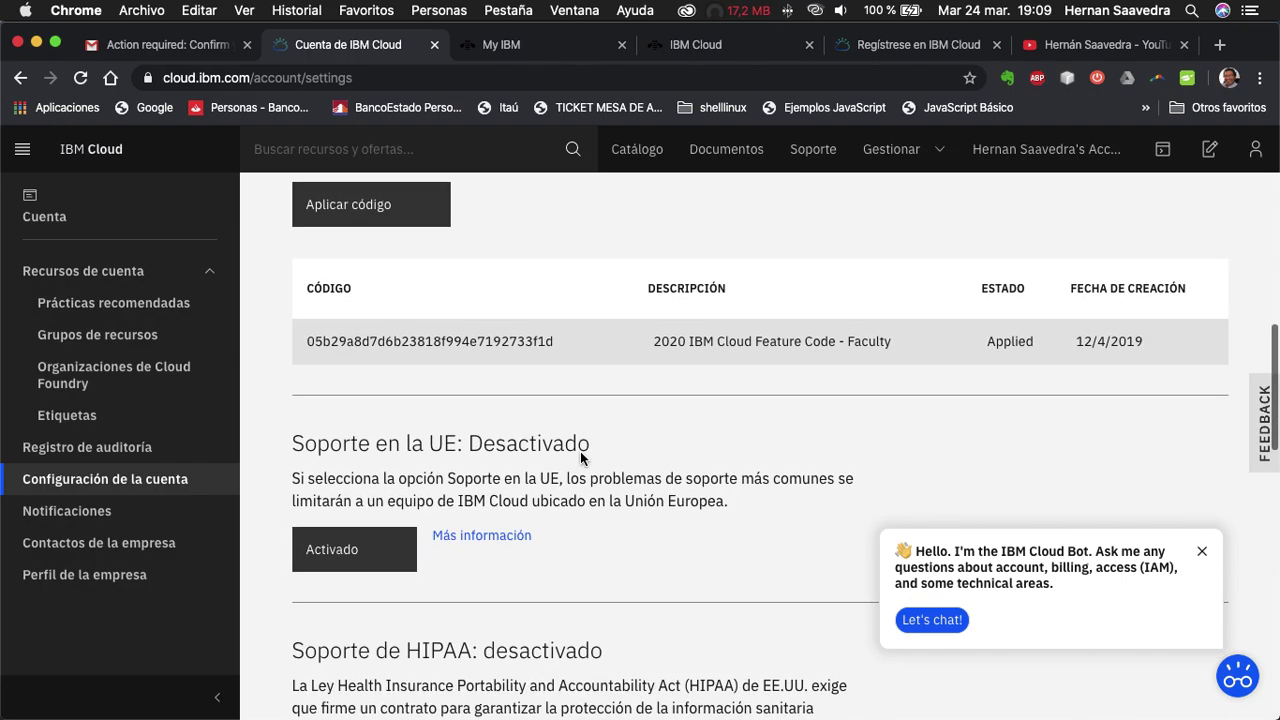
scroll(580, 459, "down", 10)
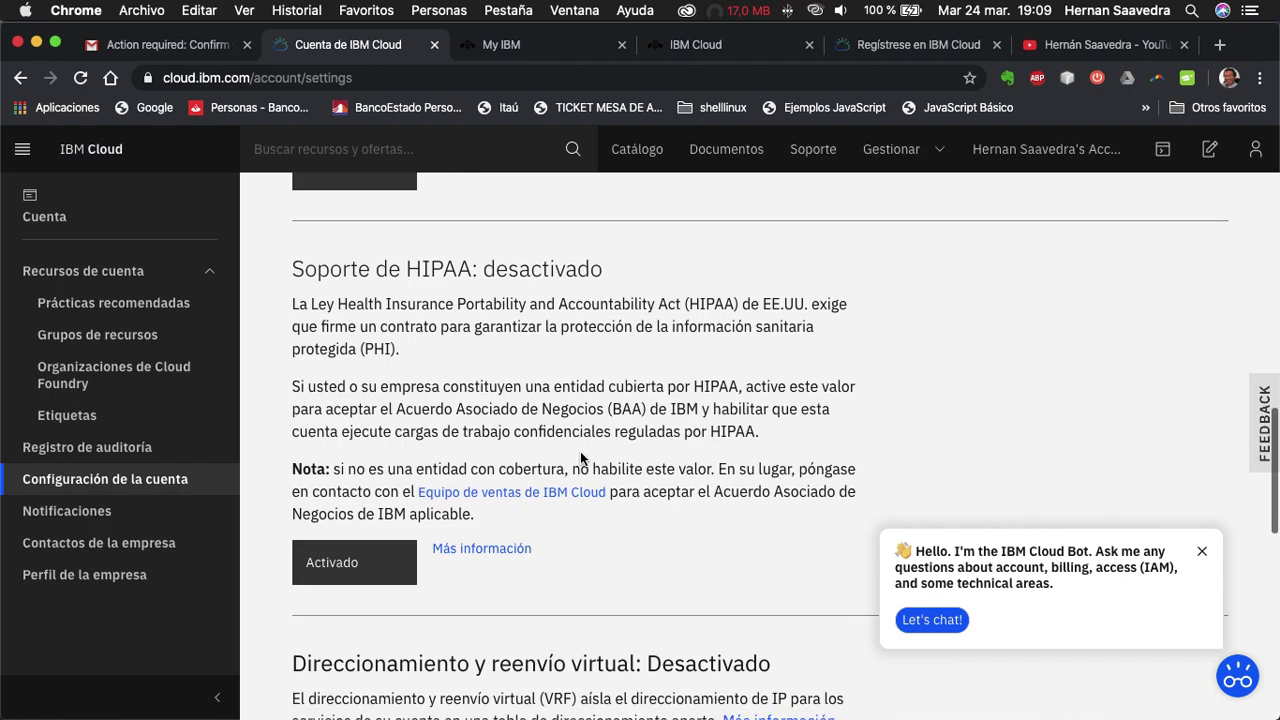
scroll(580, 453, "down", 11)
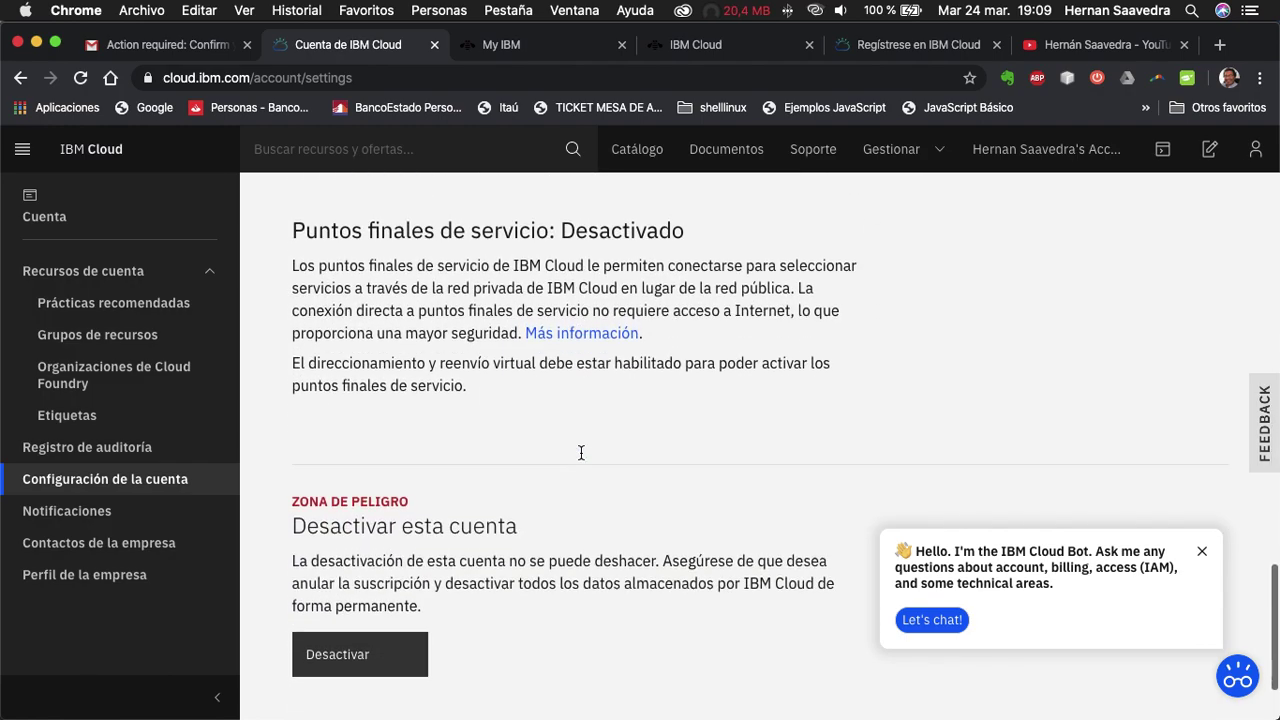
scroll(573, 509, "down", 1)
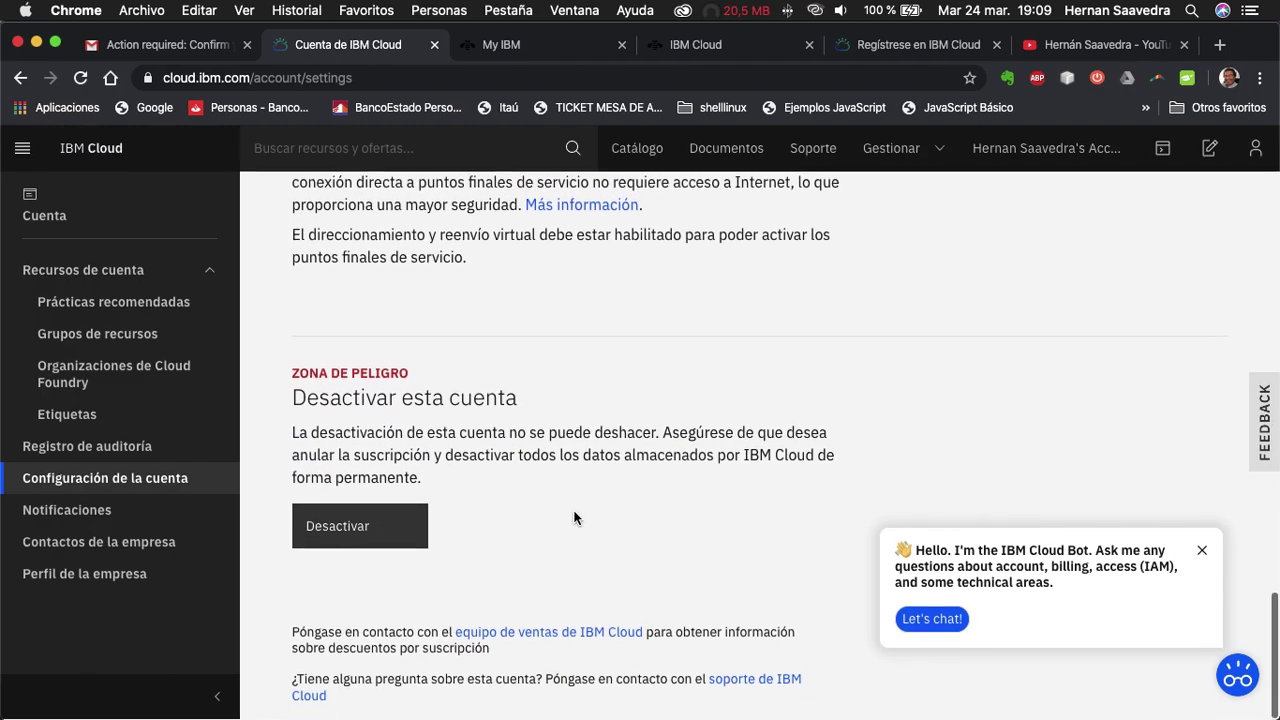
scroll(573, 509, "up", 7)
scroll(574, 513, "up", 18)
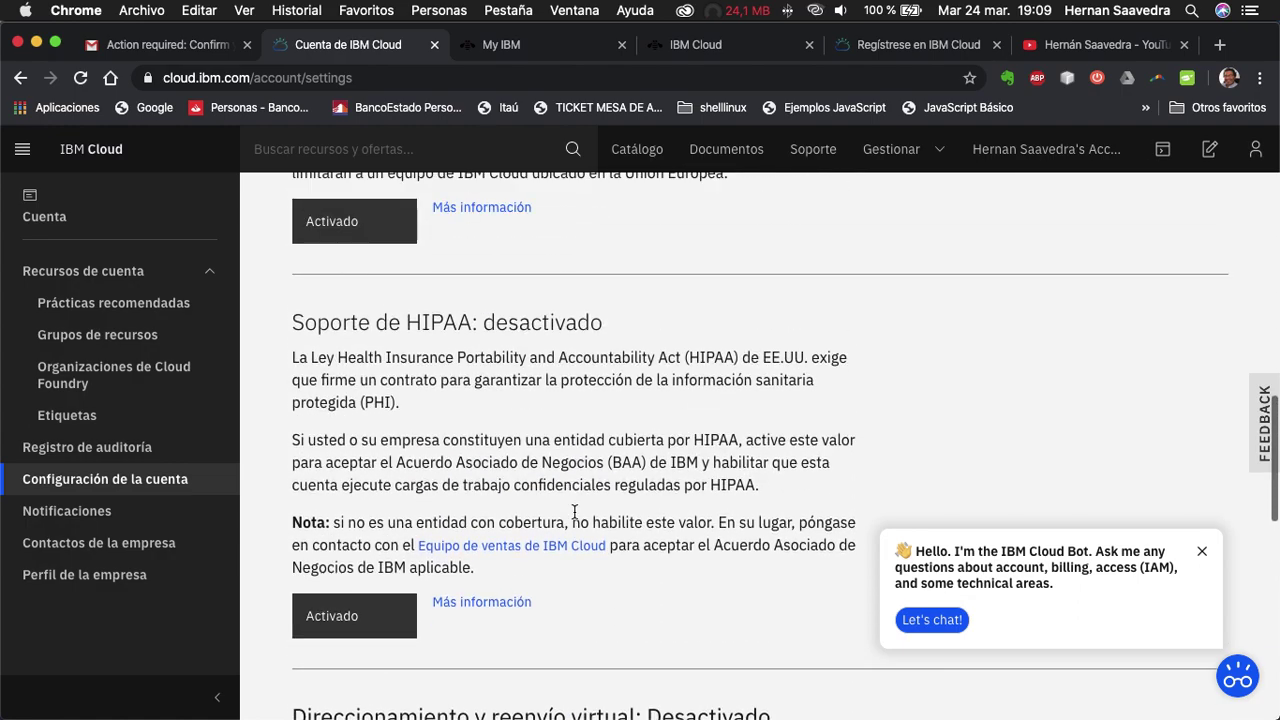
scroll(575, 516, "up", 1)
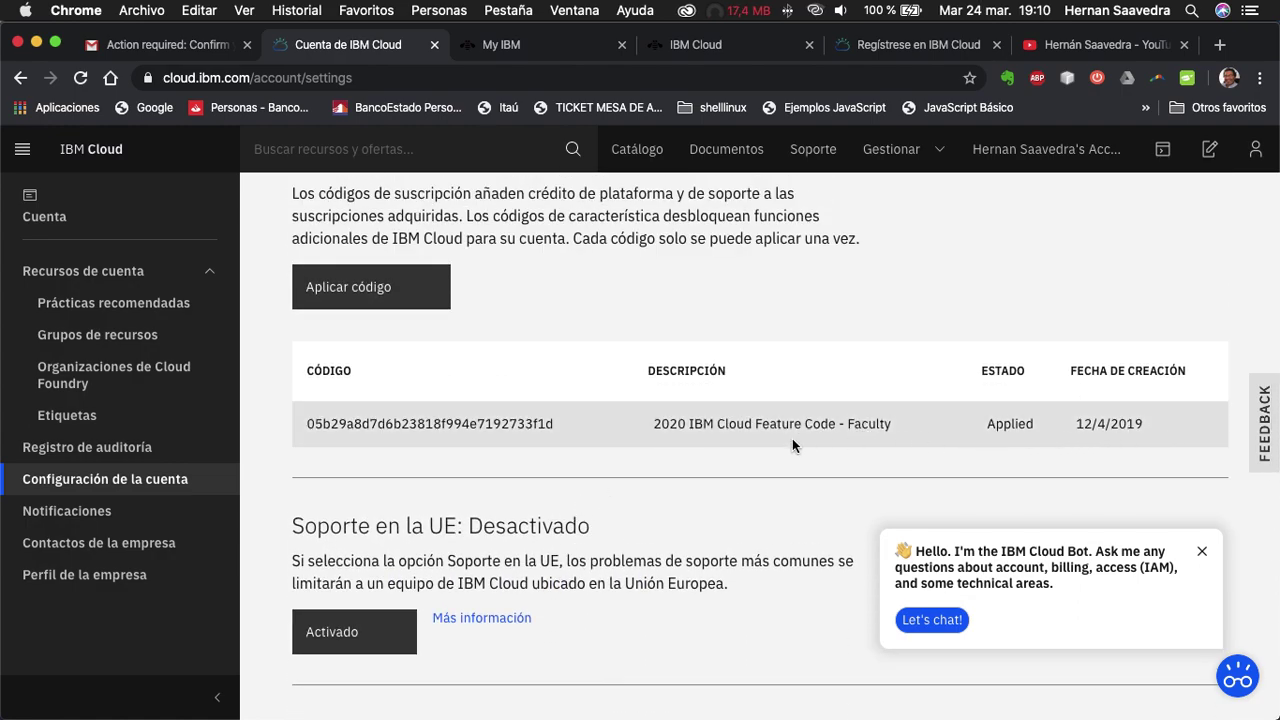
scroll(593, 461, "up", 6)
scroll(593, 463, "up", 10)
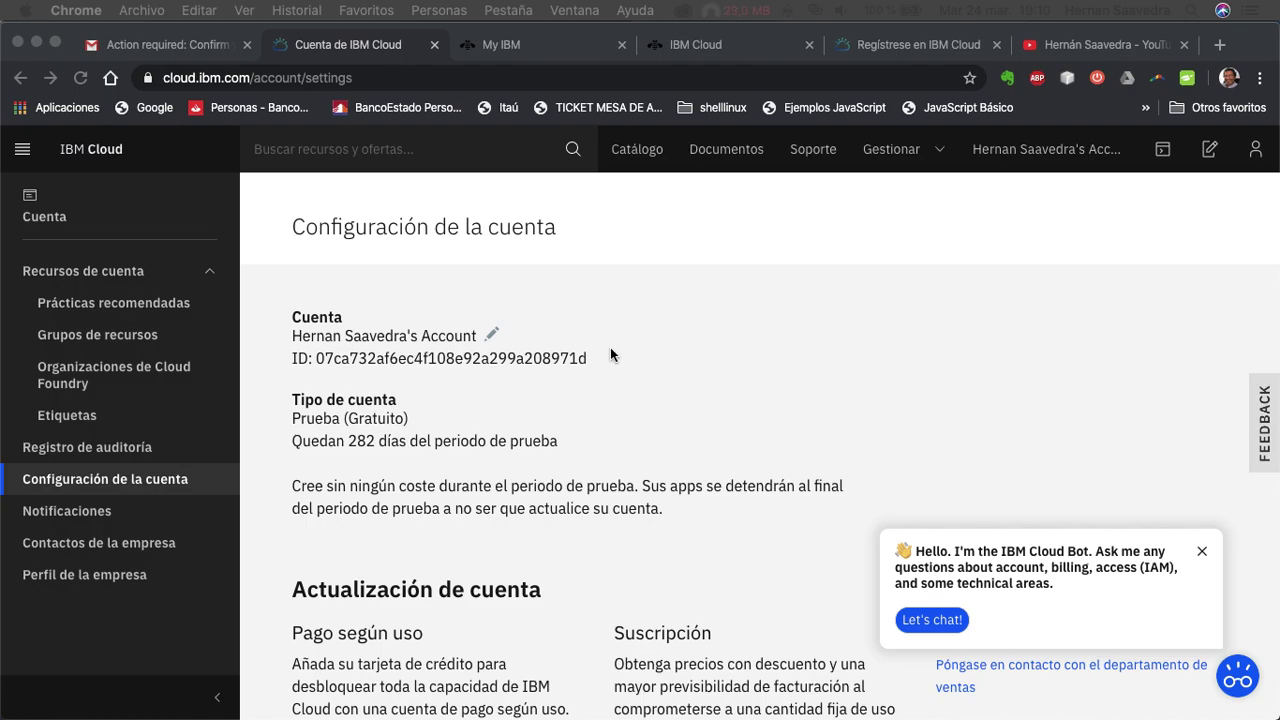
left_click(788, 268)
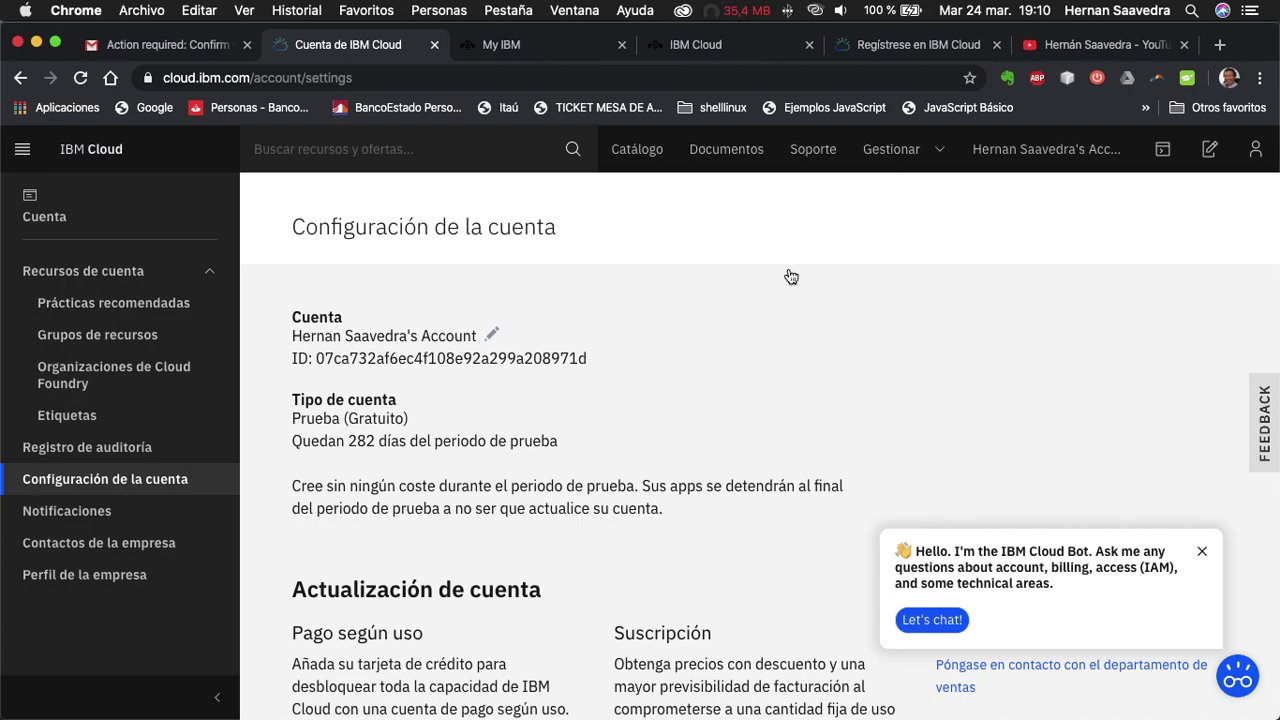